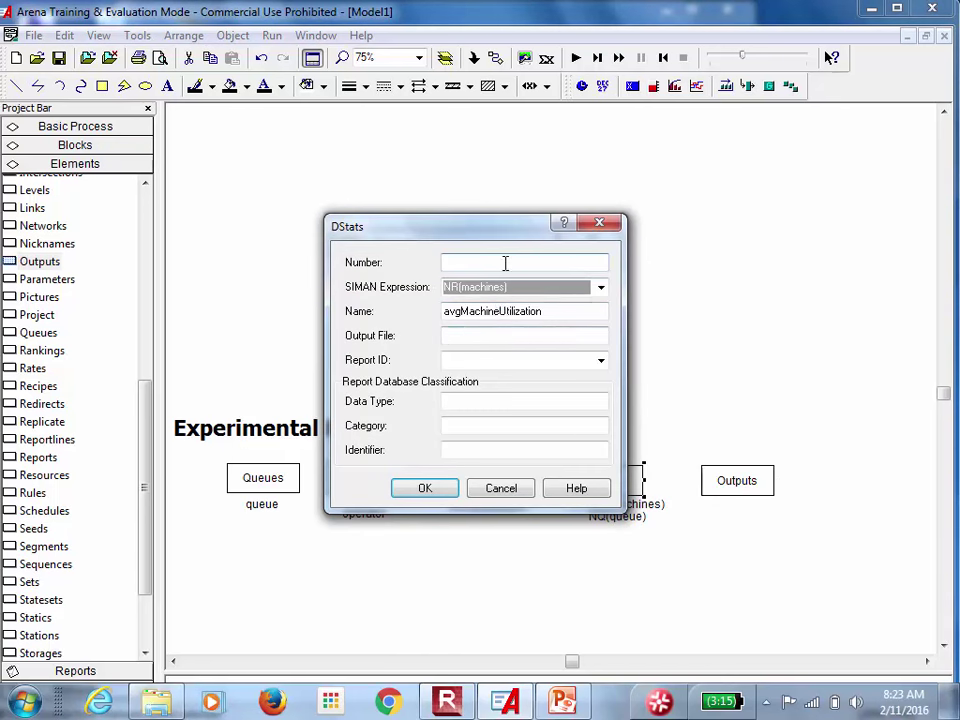
Copy the name avgMachineUtilization from the NR(machines) entry of the DStats element and close the element
{"action": "double_click", "coordinate": [491, 316]}
{"action": "key", "text": "ctrl+c"}
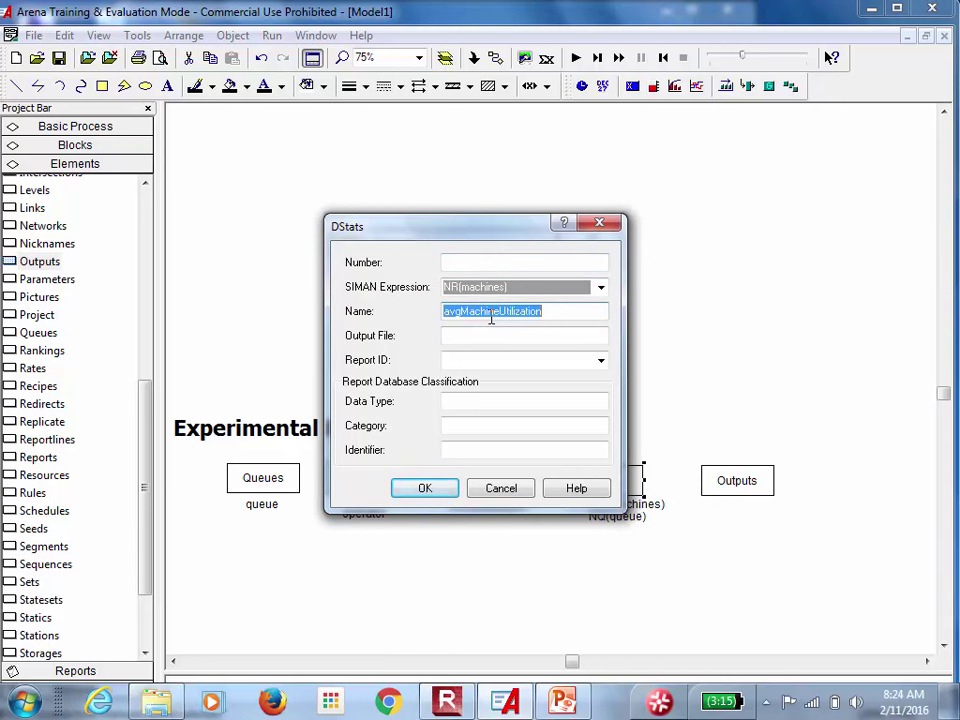
{"action": "left_click", "coordinate": [440, 488]}
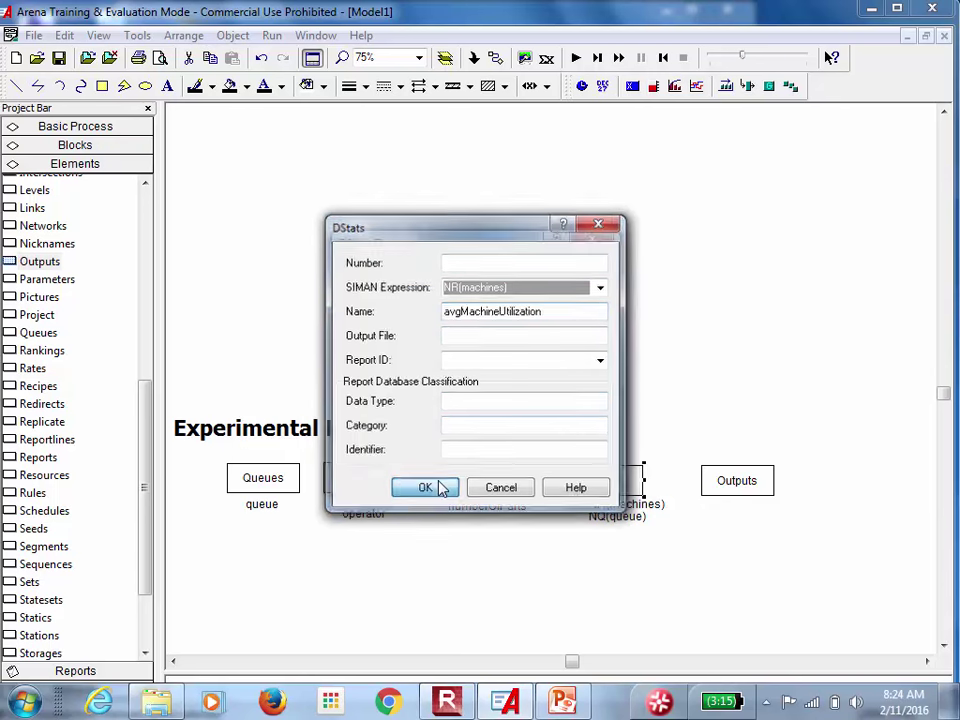
{"action": "left_click", "coordinate": [418, 471]}
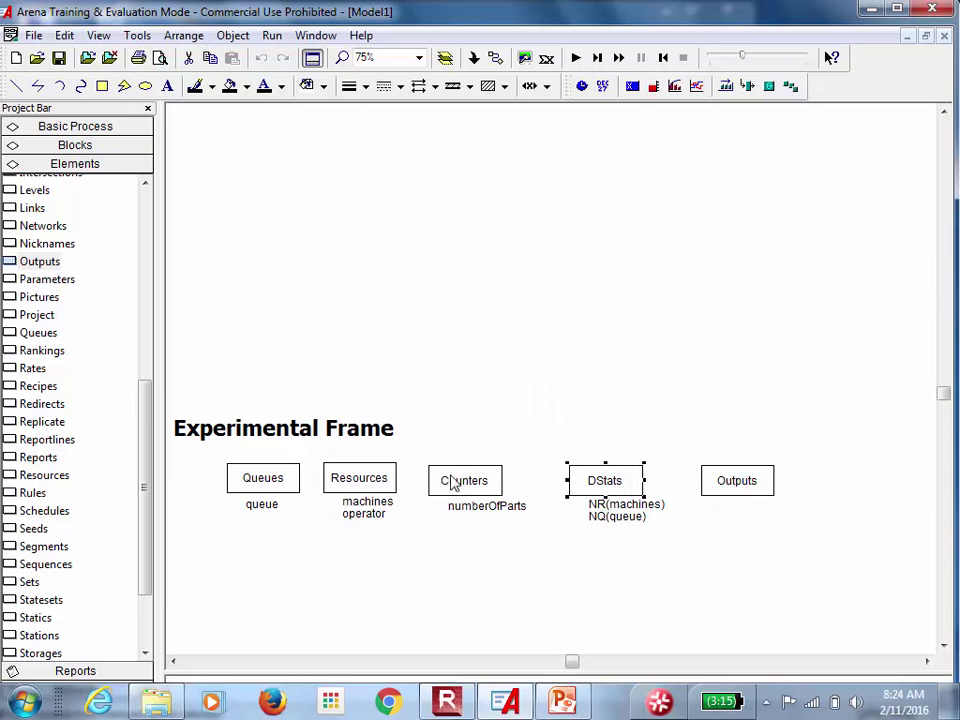
Add an output with the SIMAN expression DAVG(avgMachineUtilization) to the Outputs element
{"action": "left_click", "coordinate": [733, 482]}
{"action": "double_click", "coordinate": [733, 482]}
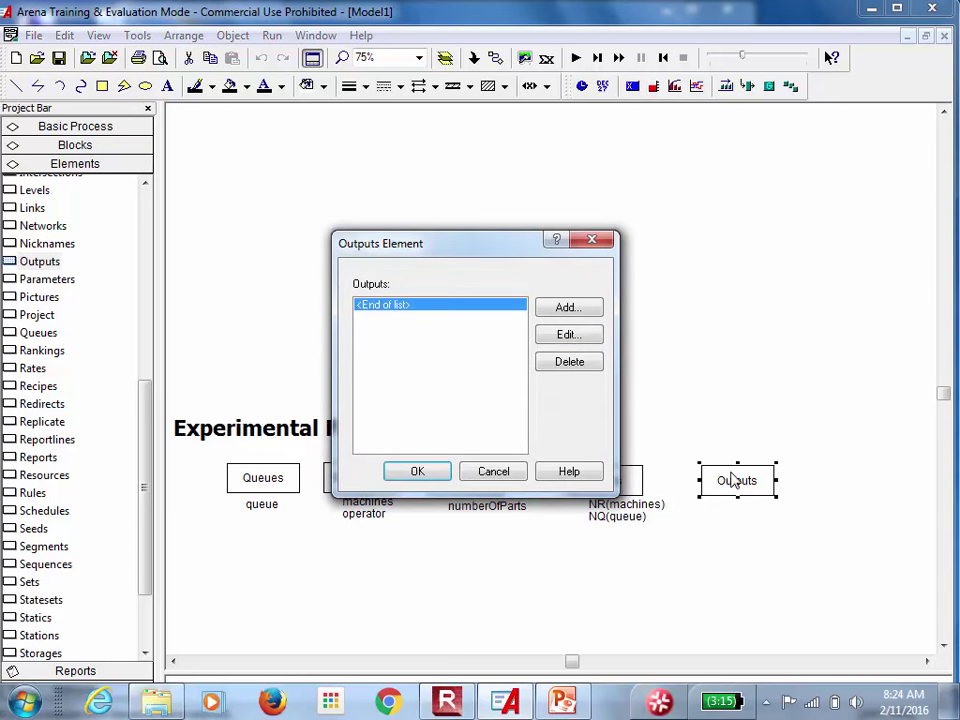
{"action": "left_click", "coordinate": [577, 311]}
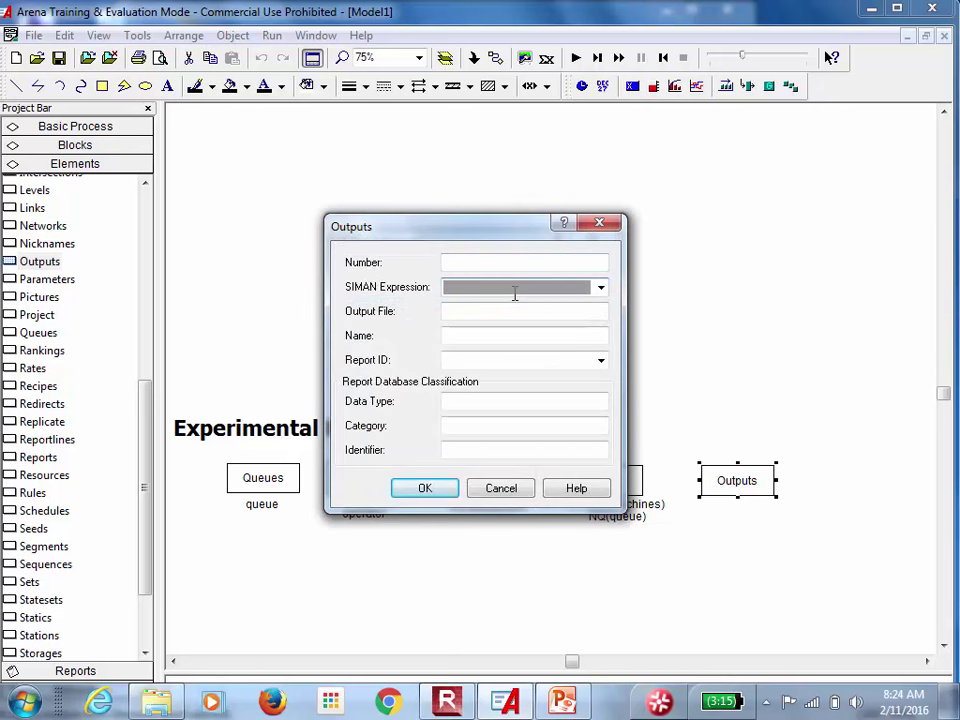
{"action": "type", "text": "DAVG("}
{"action": "key", "text": "ctrl+v"}
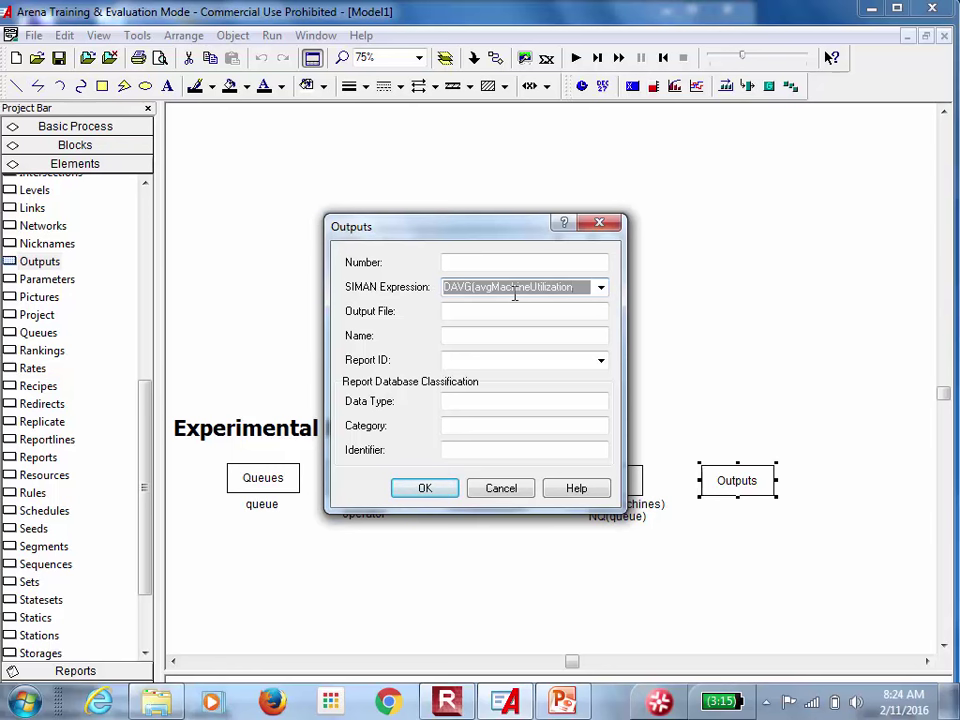
{"action": "type", "text": ")"}
{"action": "left_click", "coordinate": [425, 488]}
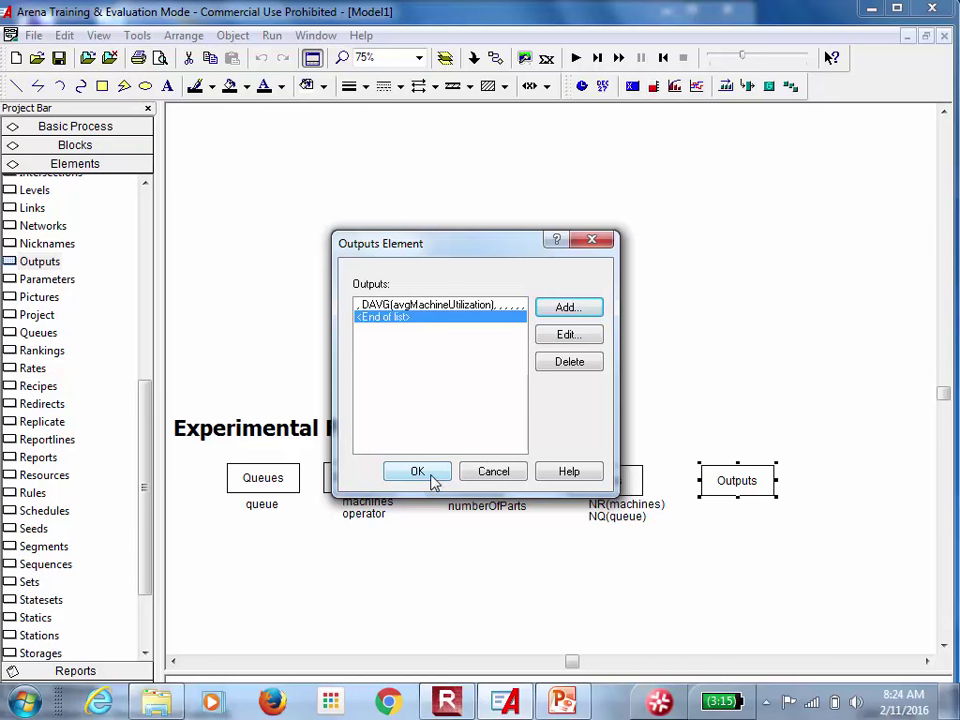
{"action": "left_click", "coordinate": [430, 478]}
Copy the name avgNumberInQueue from the NQ(queue) entry of the DStats element and close the element
{"action": "double_click", "coordinate": [611, 497]}
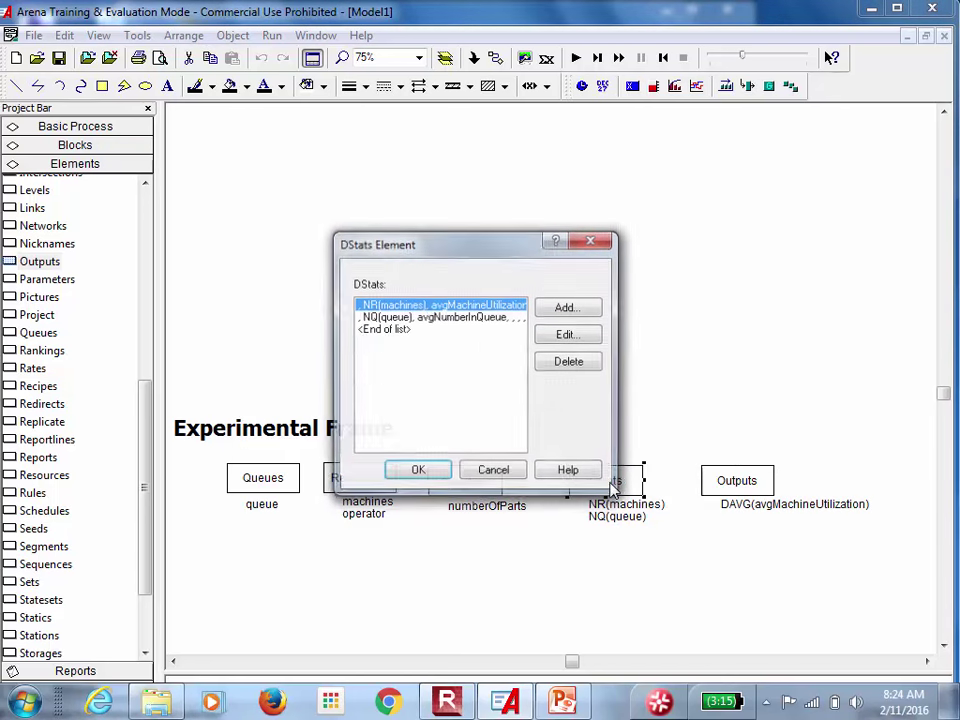
{"action": "double_click", "coordinate": [474, 318]}
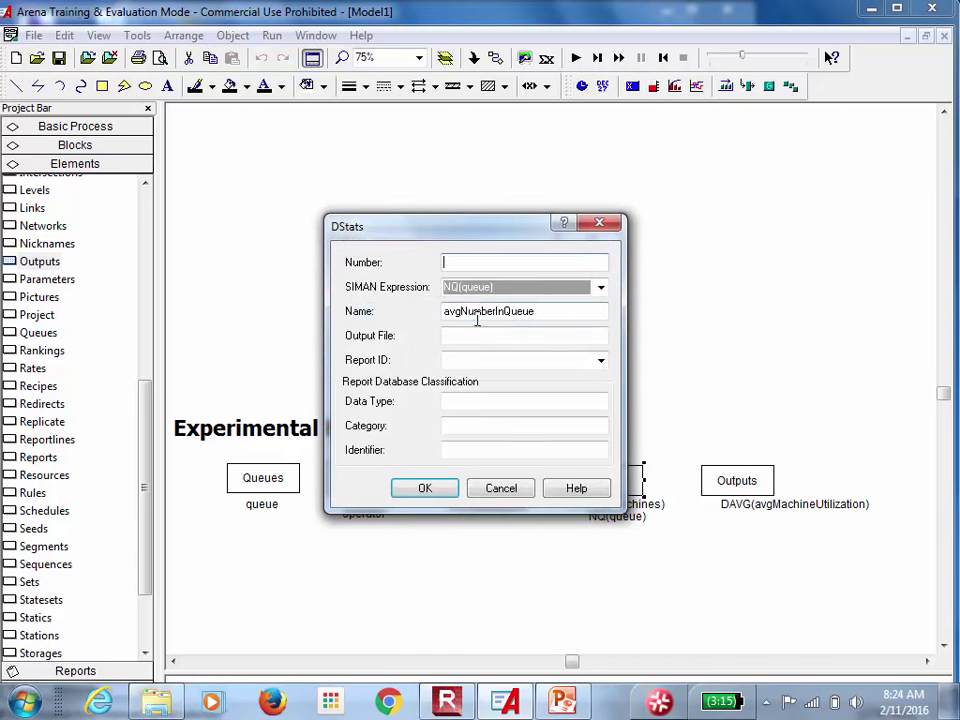
{"action": "double_click", "coordinate": [523, 310]}
{"action": "key", "text": "ctrl+c"}
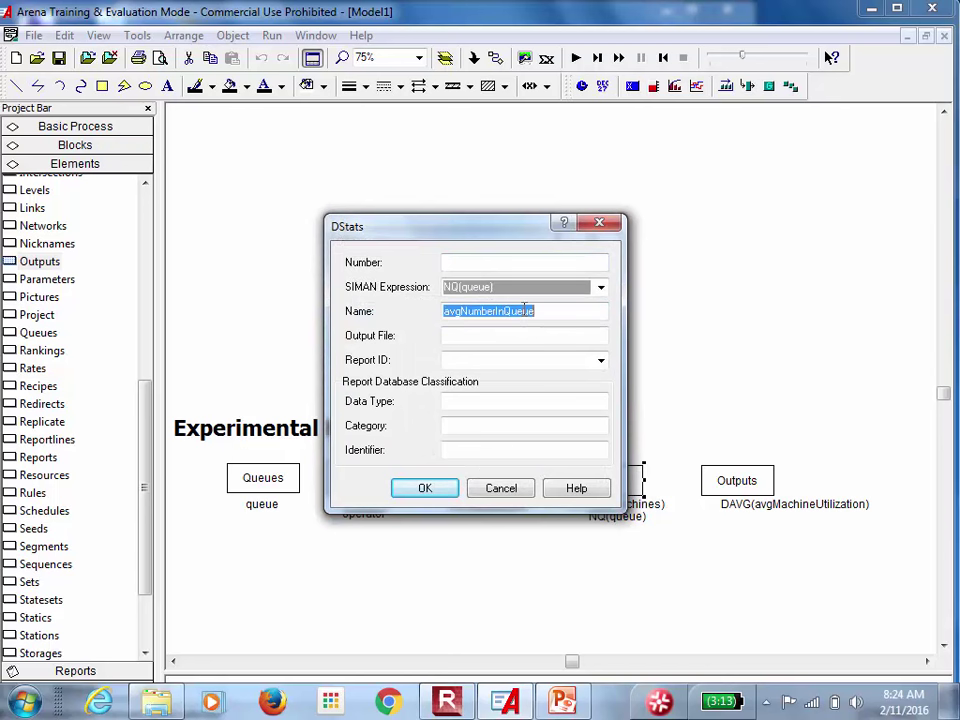
{"action": "left_click", "coordinate": [431, 490]}
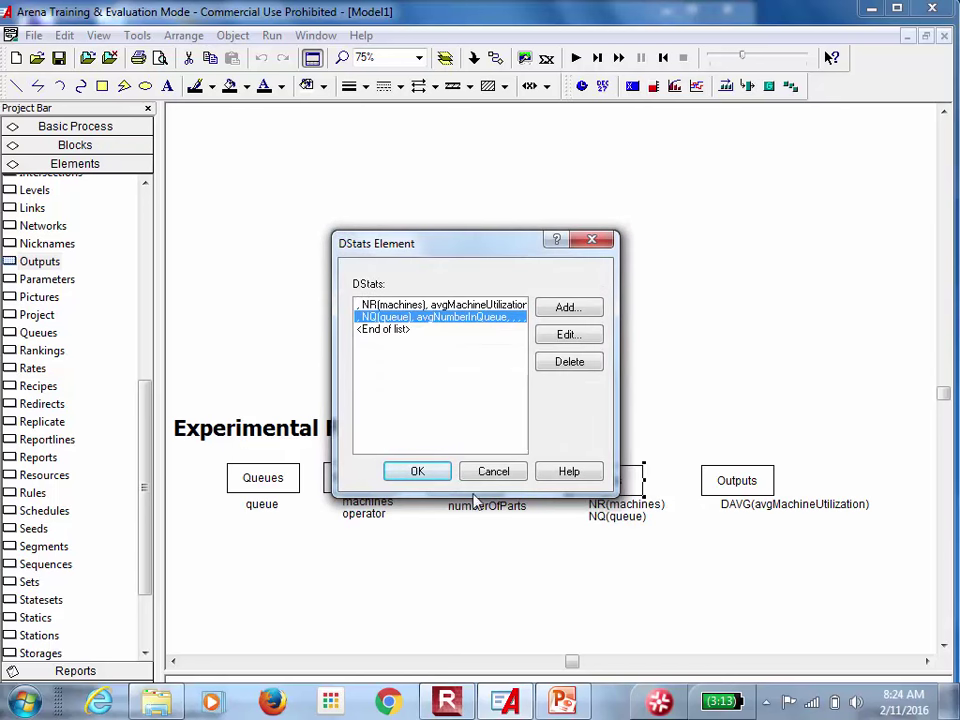
{"action": "left_click", "coordinate": [436, 478]}
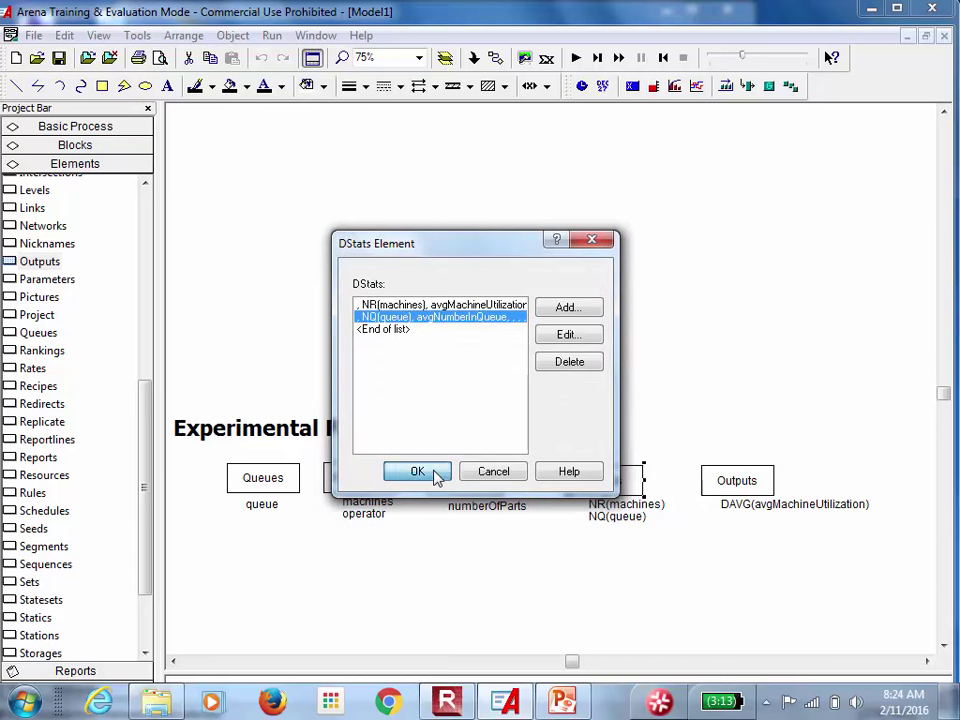
Add an output with the SIMAN expression DAVG(avgNumberInQueue) to the Outputs element
{"action": "double_click", "coordinate": [737, 492]}
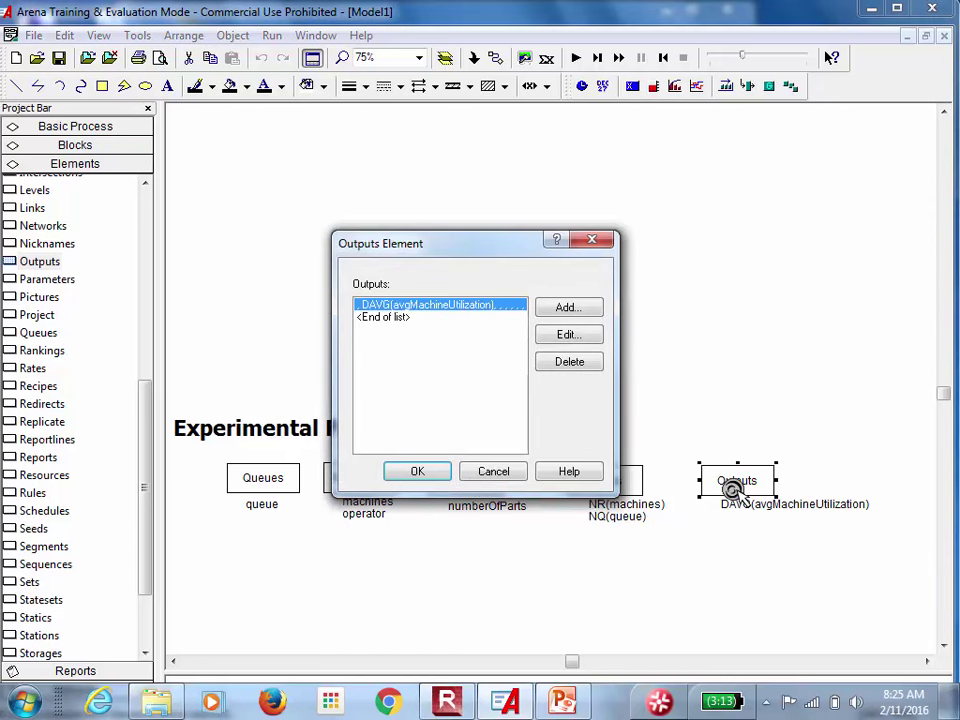
{"action": "left_click", "coordinate": [550, 309]}
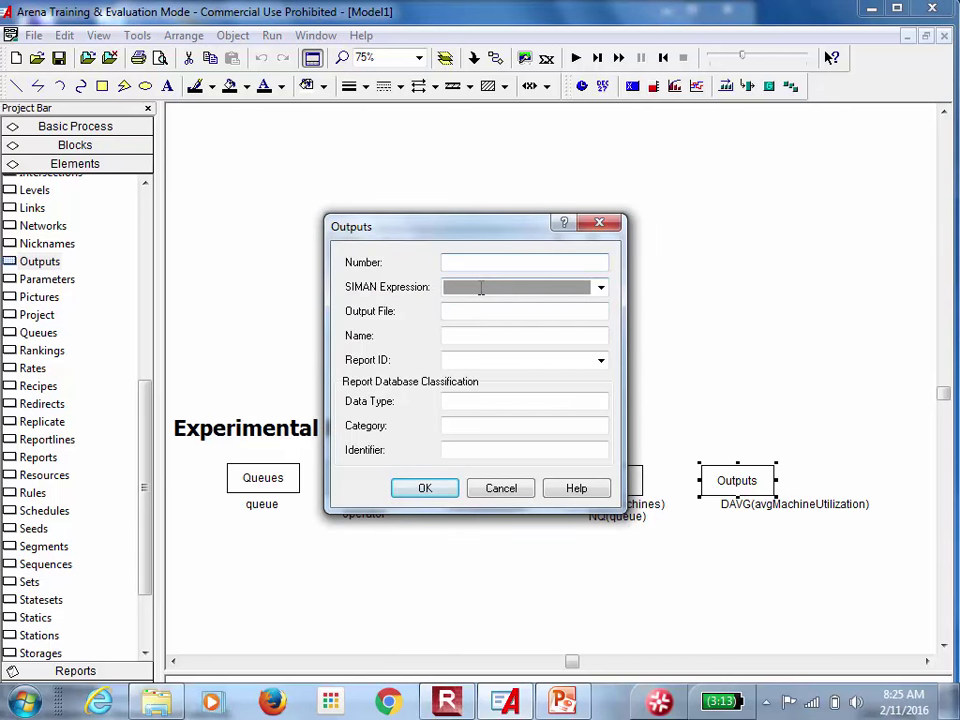
{"action": "type", "text": "DA"}
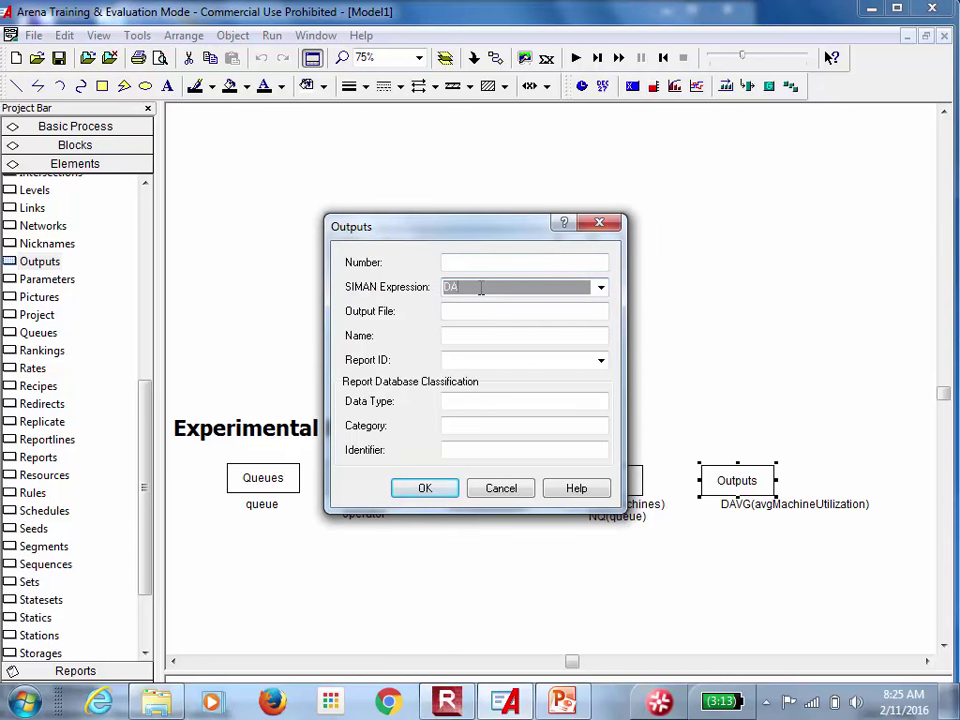
{"action": "type", "text": "VG("}
{"action": "key", "text": "ctrl+v"}
{"action": "type", "text": ")"}
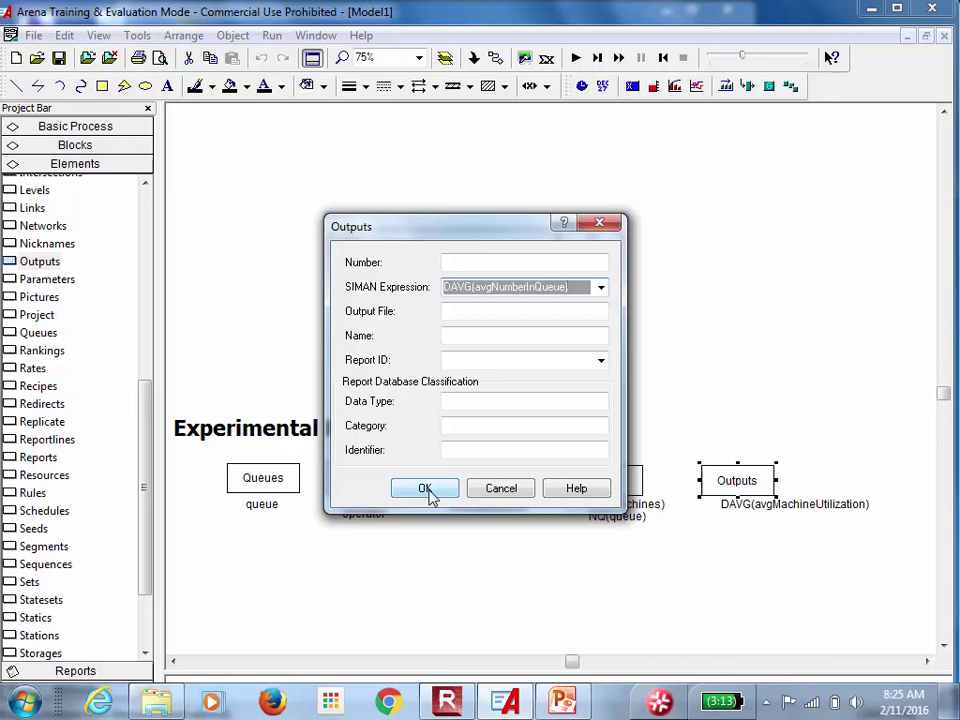
{"action": "left_click", "coordinate": [425, 489]}
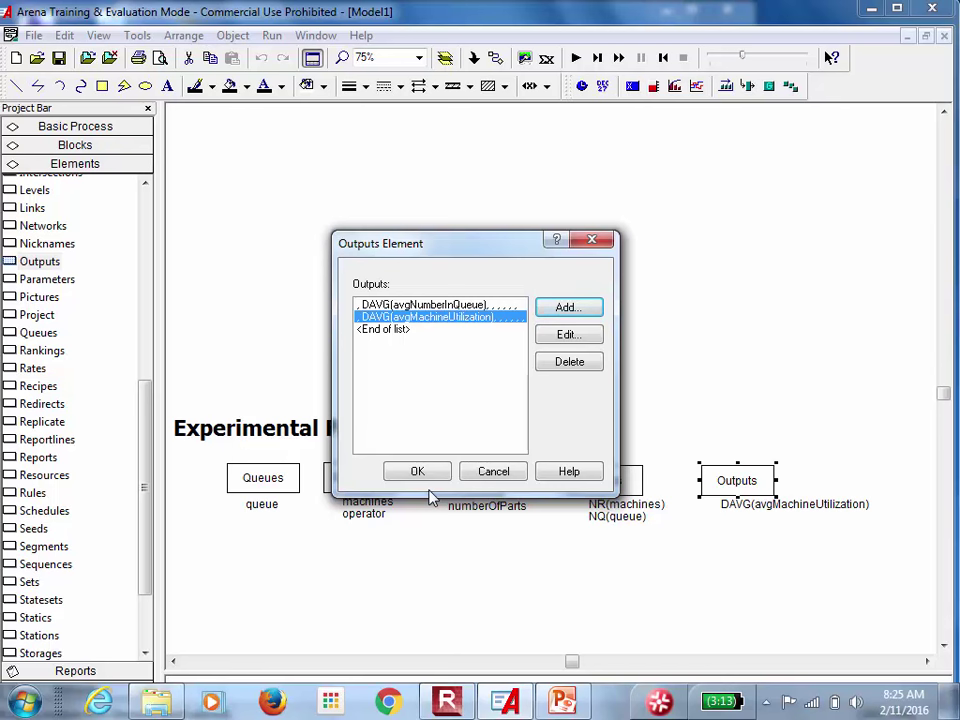
Add an output with the SIMAN expression NC(numberOfParts) at the end of the outputs list and accept the Outputs element
{"action": "left_click", "coordinate": [384, 330]}
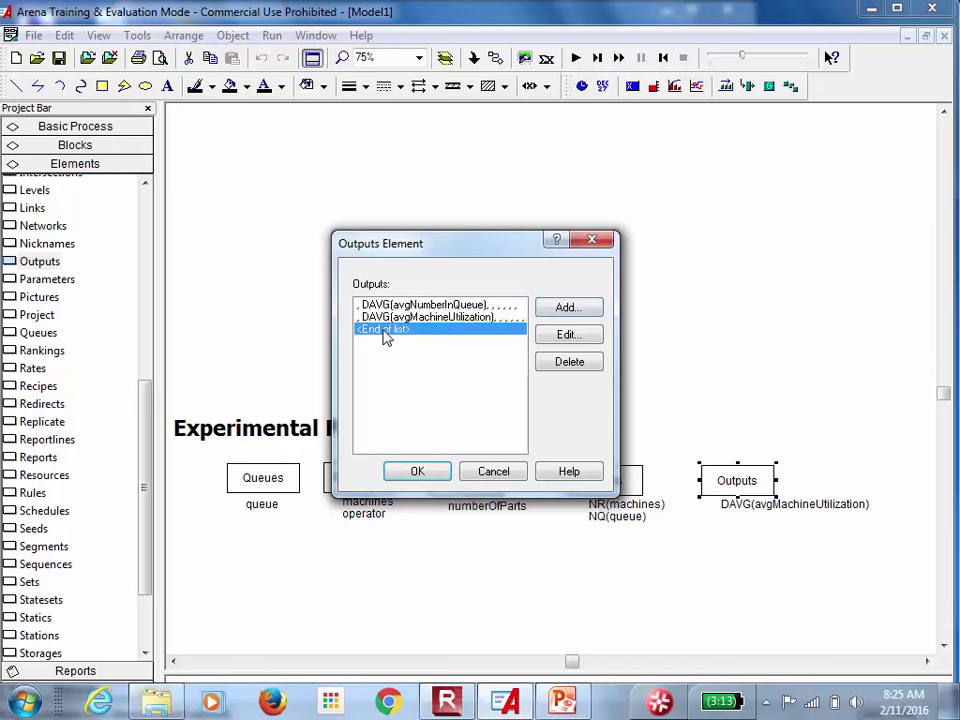
{"action": "left_click", "coordinate": [577, 311]}
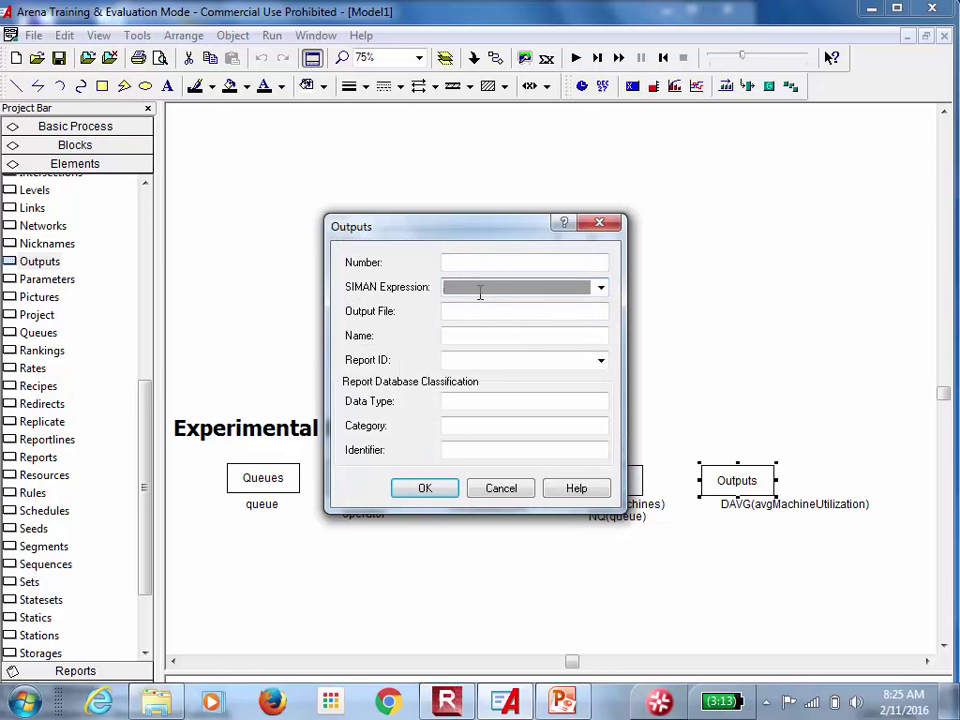
{"action": "type", "text": "NC"}
{"action": "left_click_drag", "start_coordinate": [461, 236], "coordinate": [525, 171]}
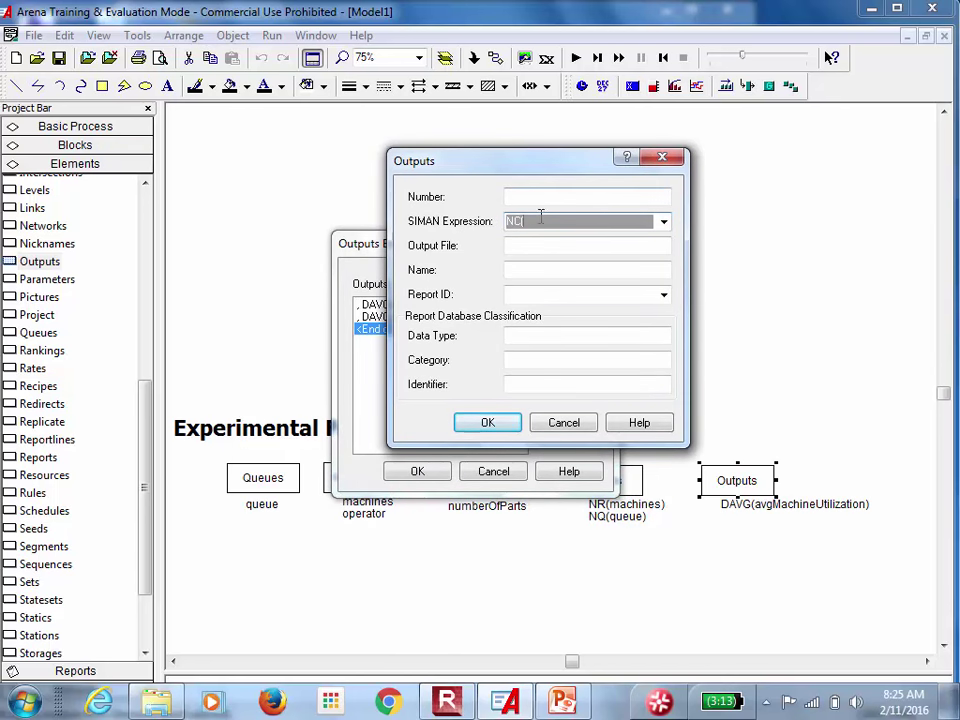
{"action": "type", "text": "(numberOfParts"}
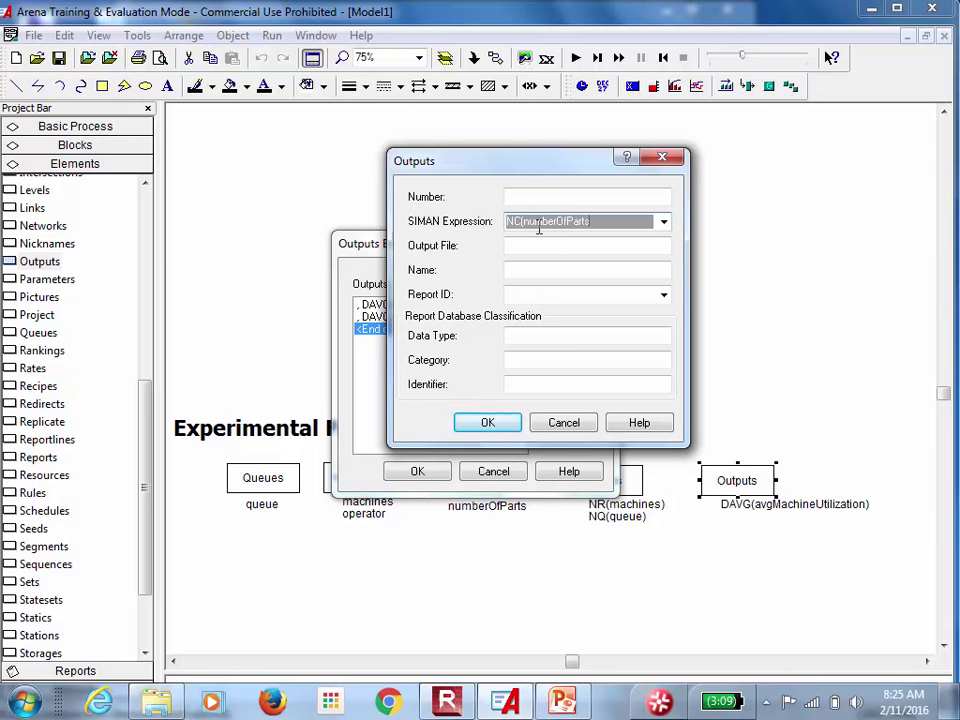
{"action": "type", "text": ")"}
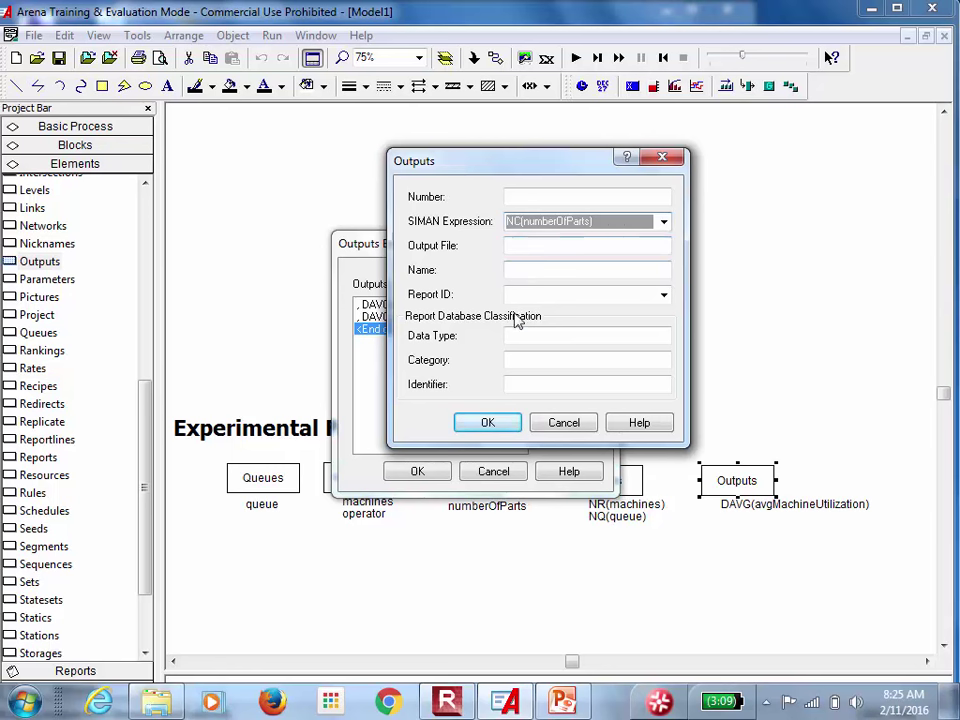
{"action": "left_click", "coordinate": [487, 423]}
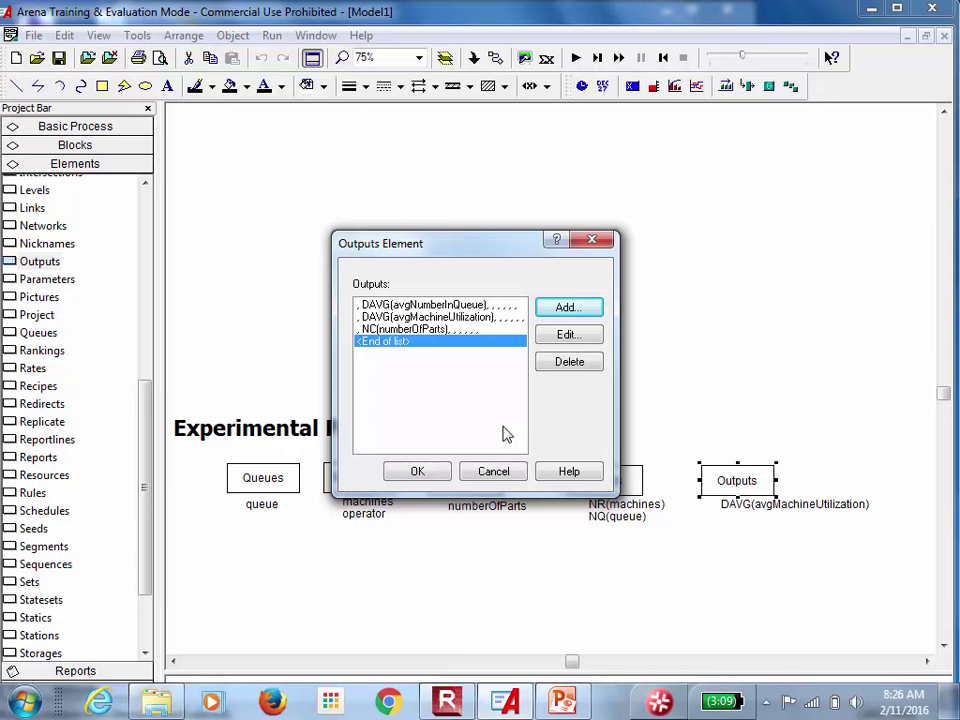
{"action": "left_click", "coordinate": [420, 472]}
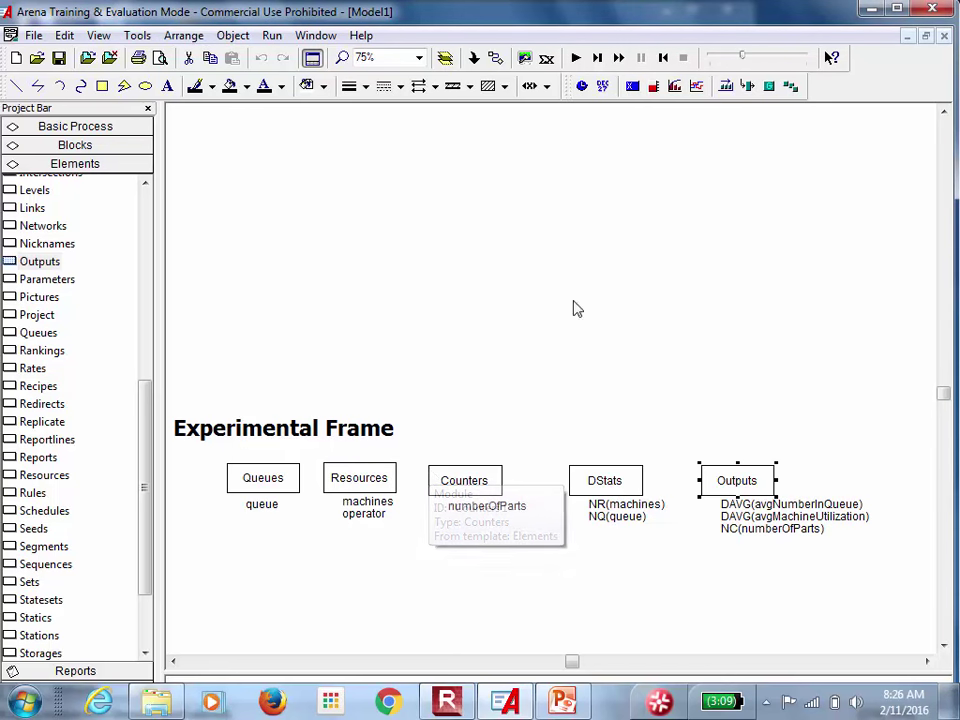
Place a Create block from the Blocks template in the empty area above the Experimental Frame heading
{"action": "left_click", "coordinate": [948, 114]}
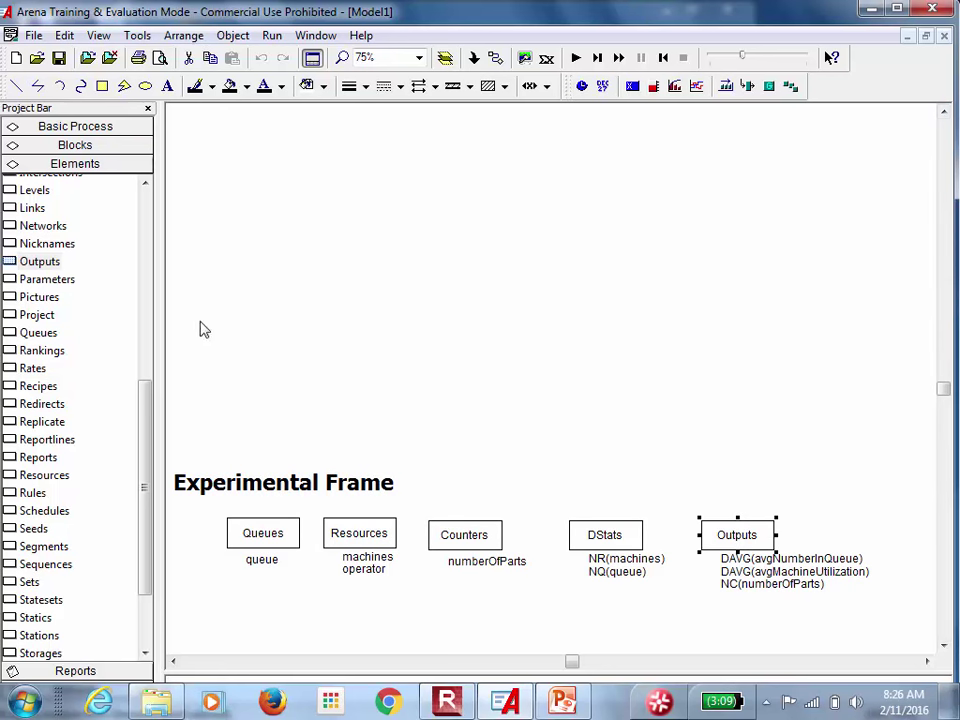
{"action": "left_click", "coordinate": [124, 147]}
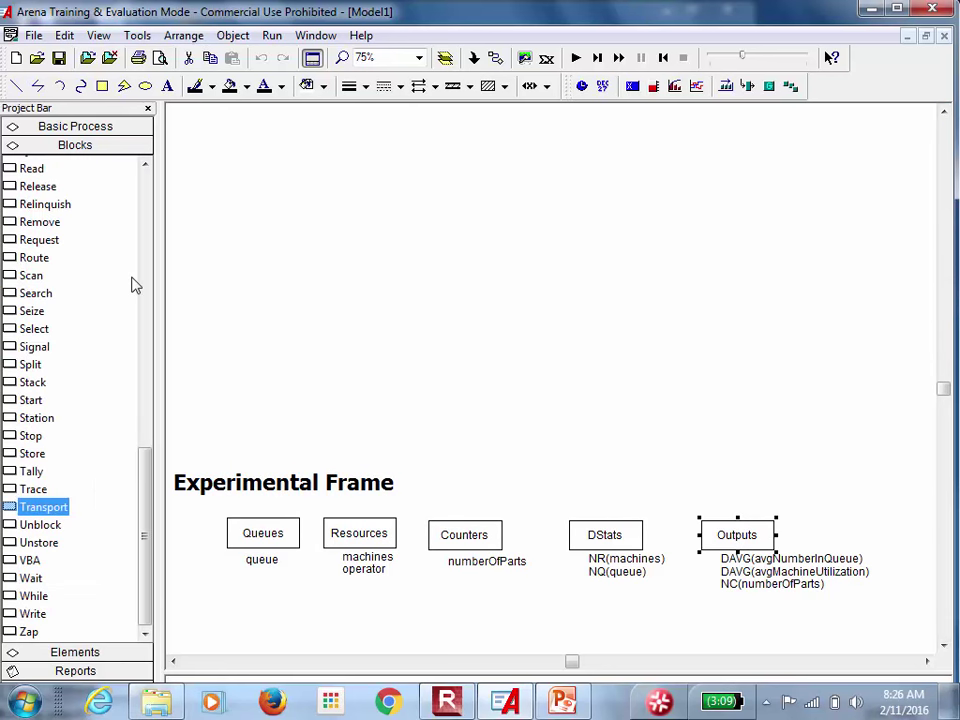
{"action": "left_click_drag", "start_coordinate": [150, 472], "coordinate": [150, 193]}
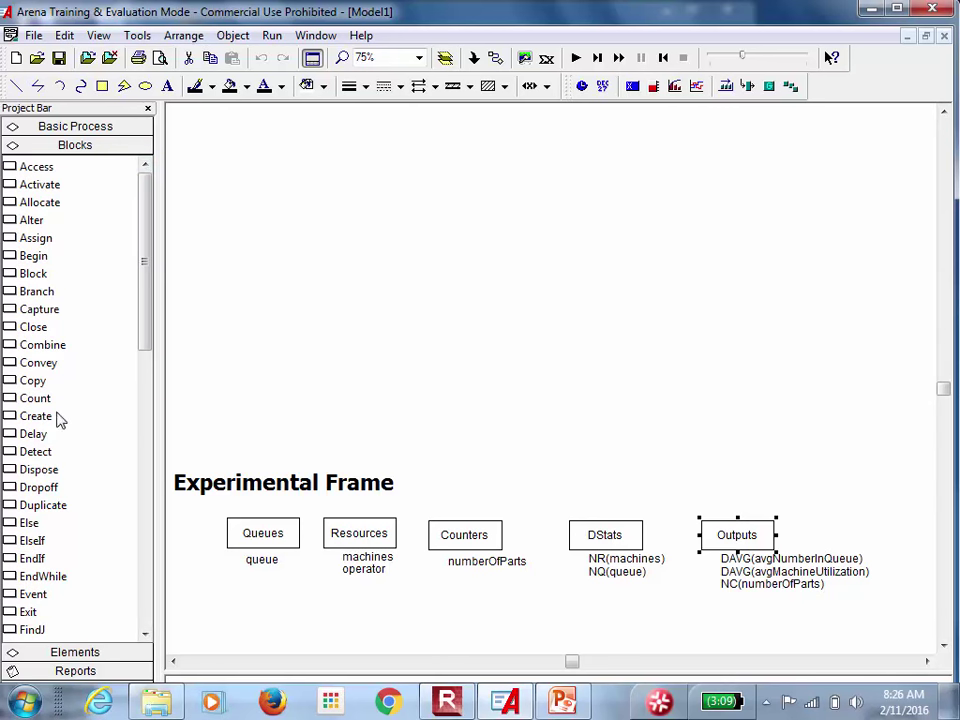
{"action": "left_click_drag", "start_coordinate": [38, 416], "coordinate": [188, 152]}
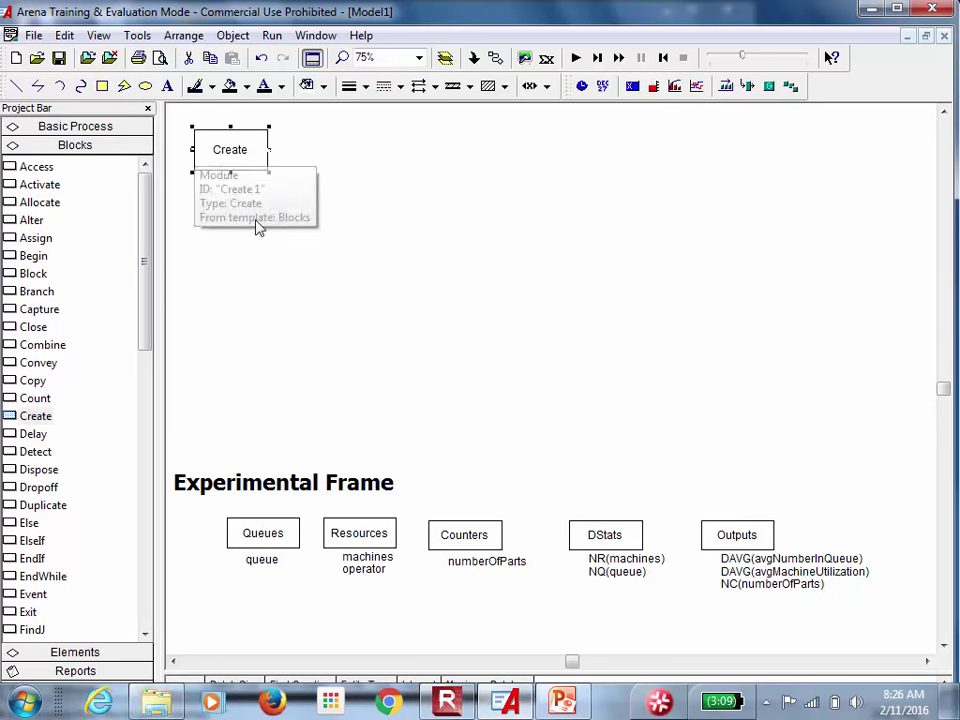
Set the Create block's interval to an exponential distribution with mean 4.4, built as EXPO(4.4), and accept the block
{"action": "double_click", "coordinate": [228, 163]}
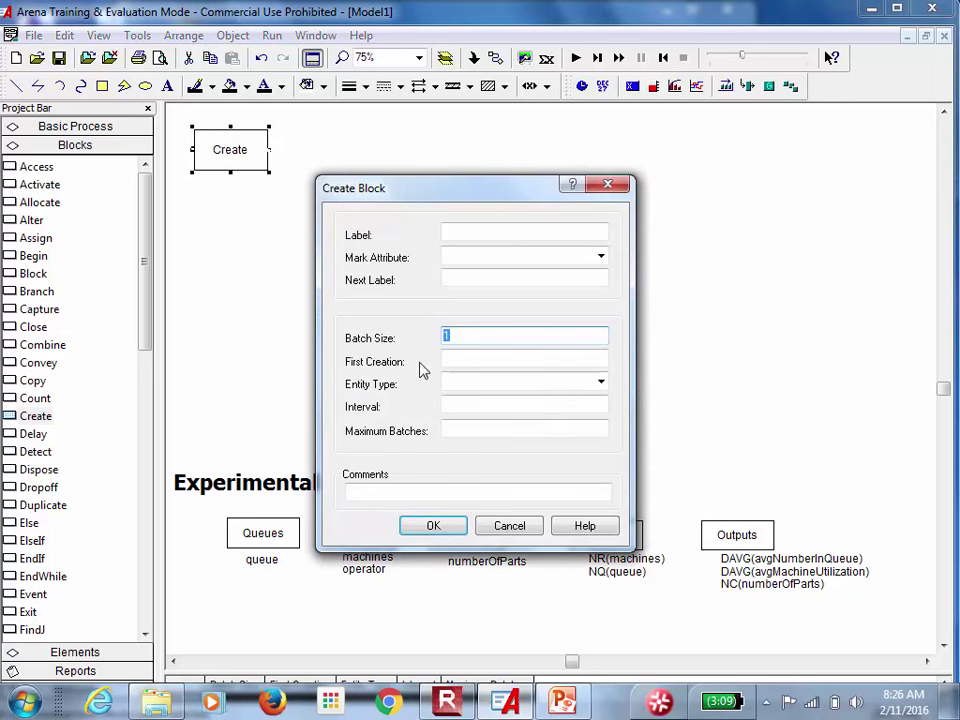
{"action": "left_click", "coordinate": [469, 404]}
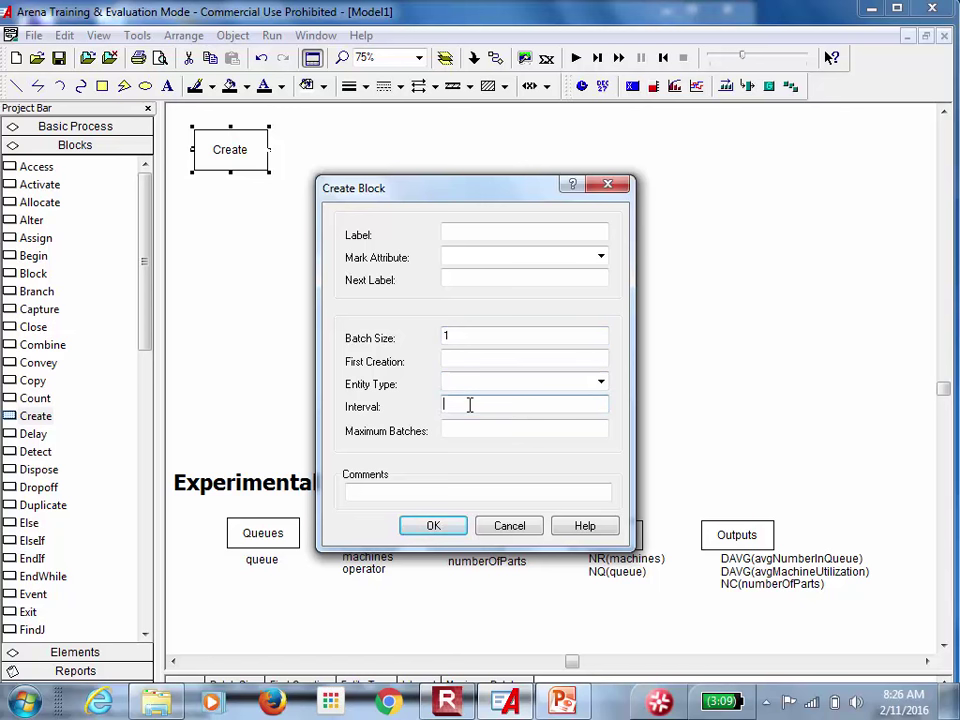
{"action": "right_click", "coordinate": [469, 405]}
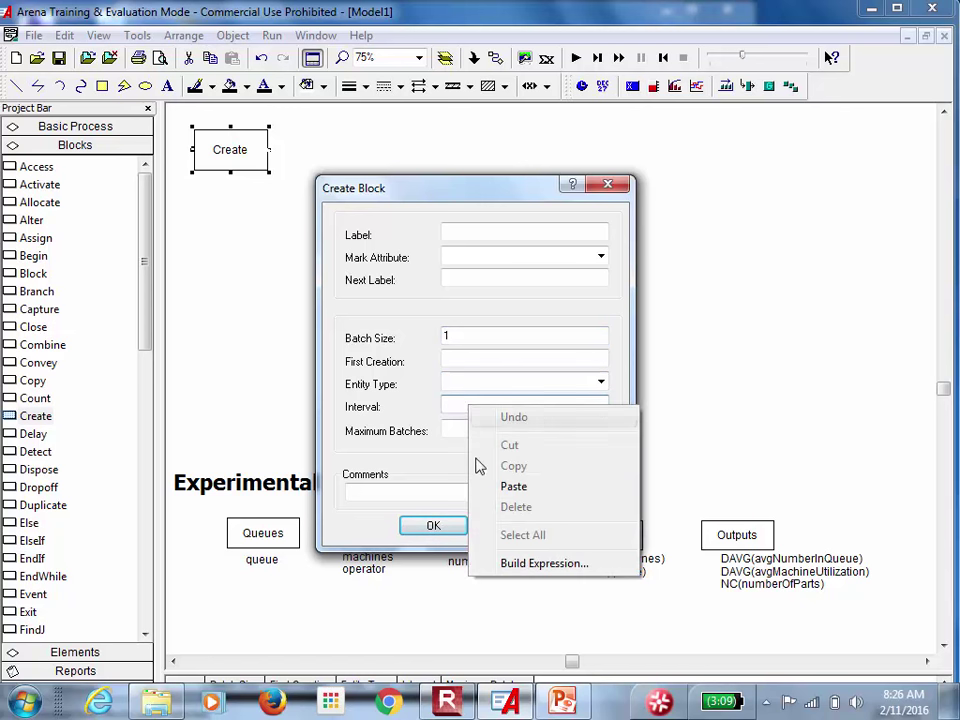
{"action": "left_click", "coordinate": [528, 566]}
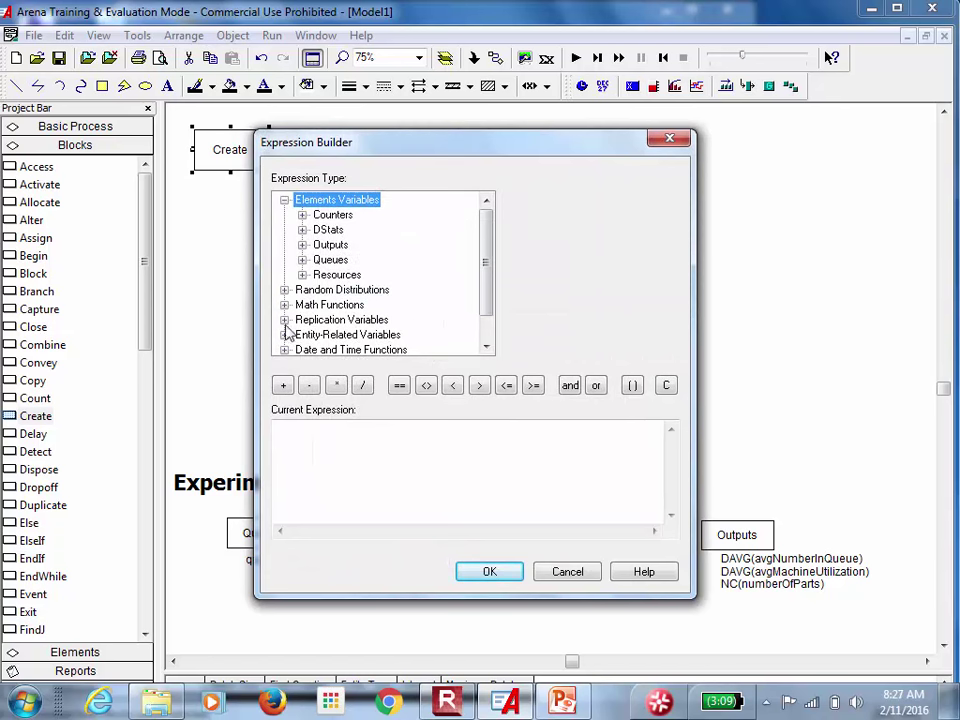
{"action": "left_click", "coordinate": [284, 290]}
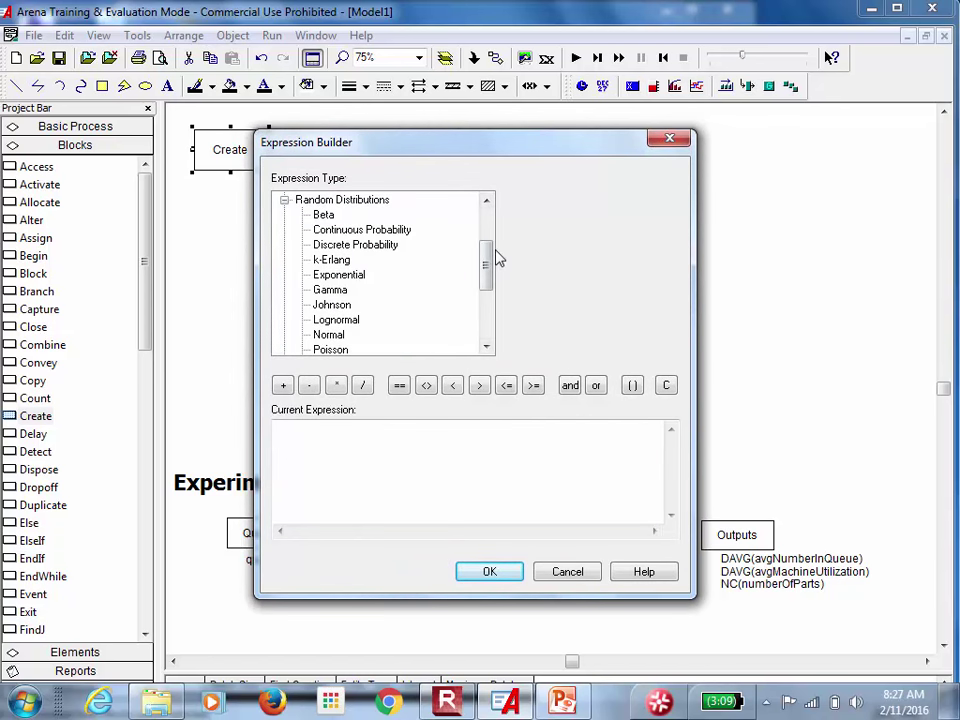
{"action": "left_click", "coordinate": [349, 274]}
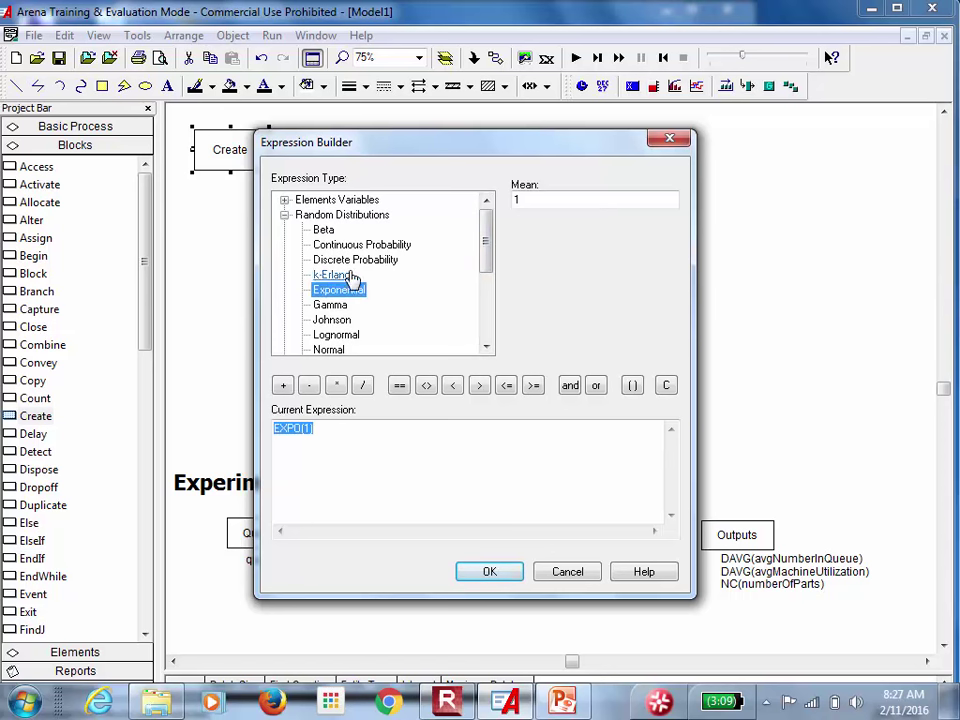
{"action": "double_click", "coordinate": [577, 202]}
{"action": "type", "text": "4.4"}
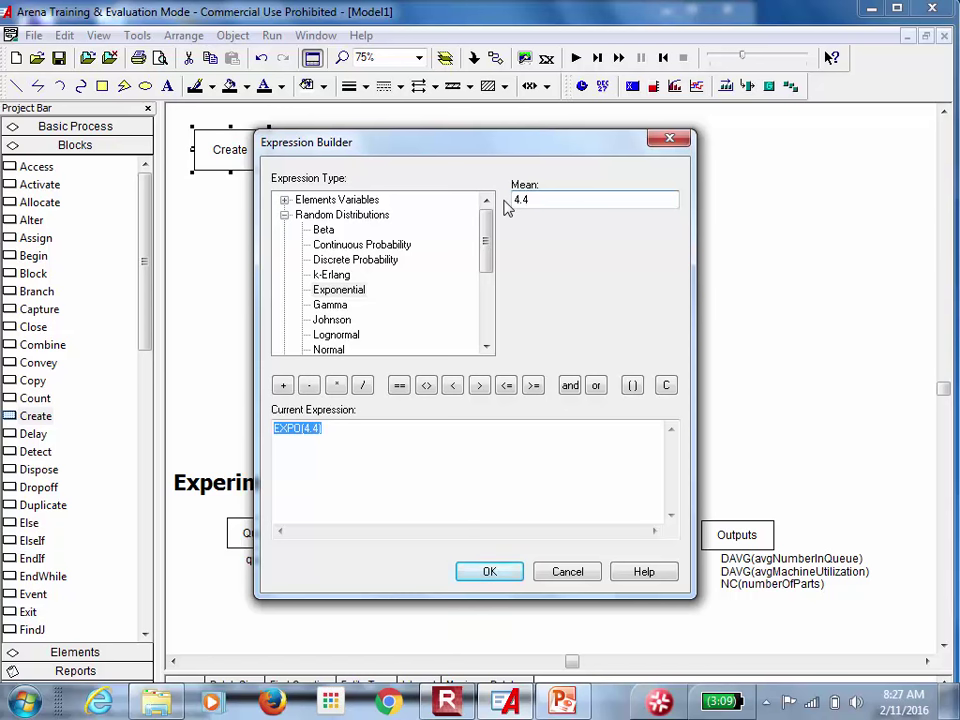
{"action": "left_click", "coordinate": [480, 574]}
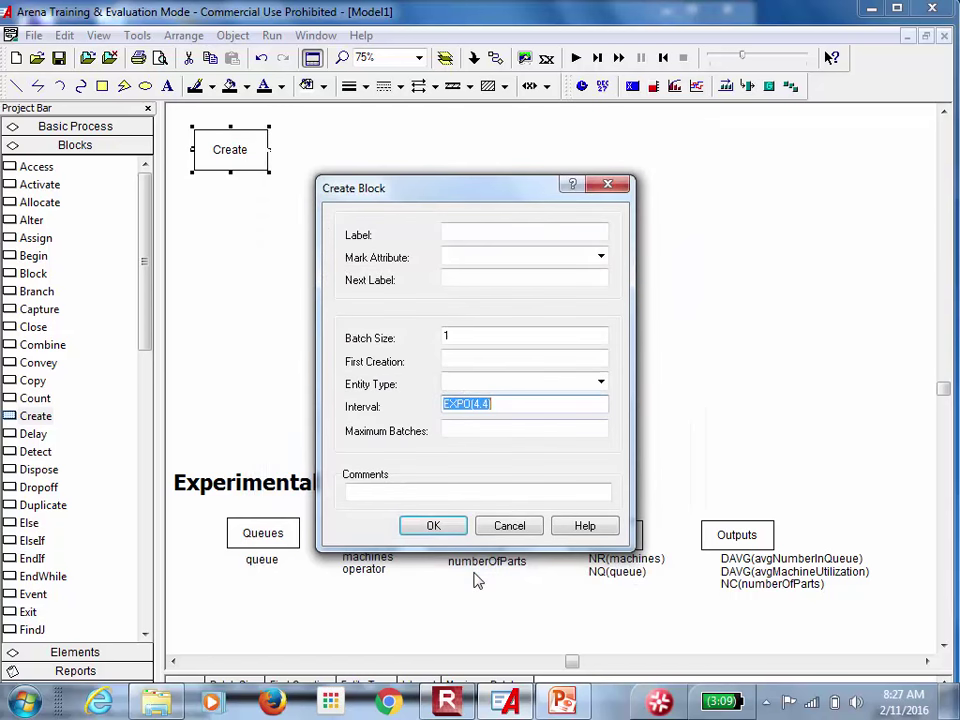
{"action": "left_click", "coordinate": [435, 524]}
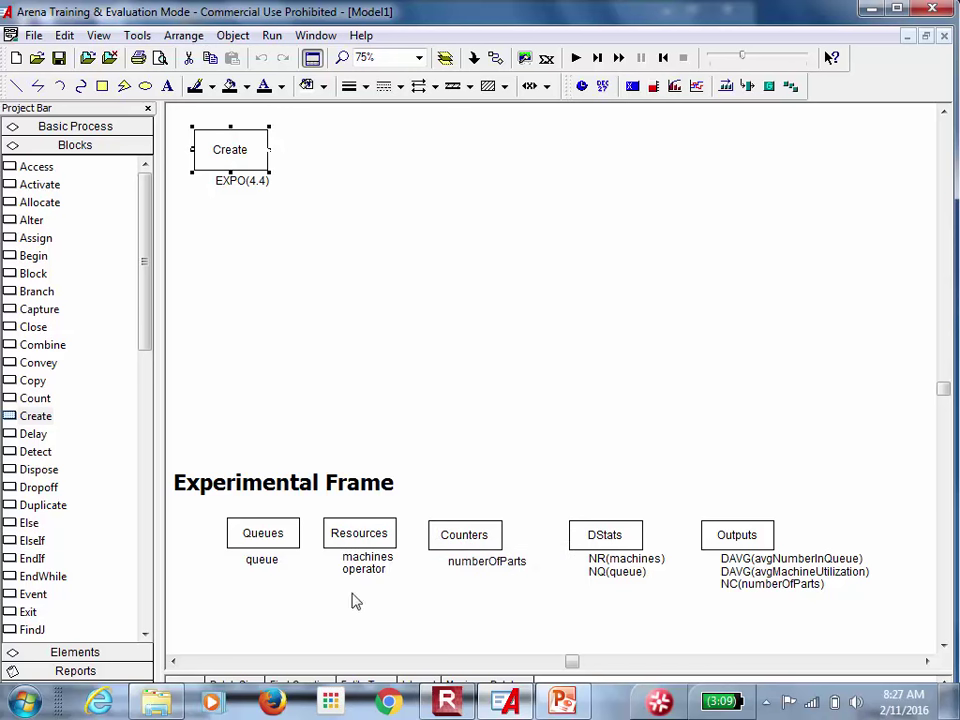
Place a Queue block directly after the Create block and set its Queue ID to queue
{"action": "left_click_drag", "start_coordinate": [146, 315], "coordinate": [148, 471]}
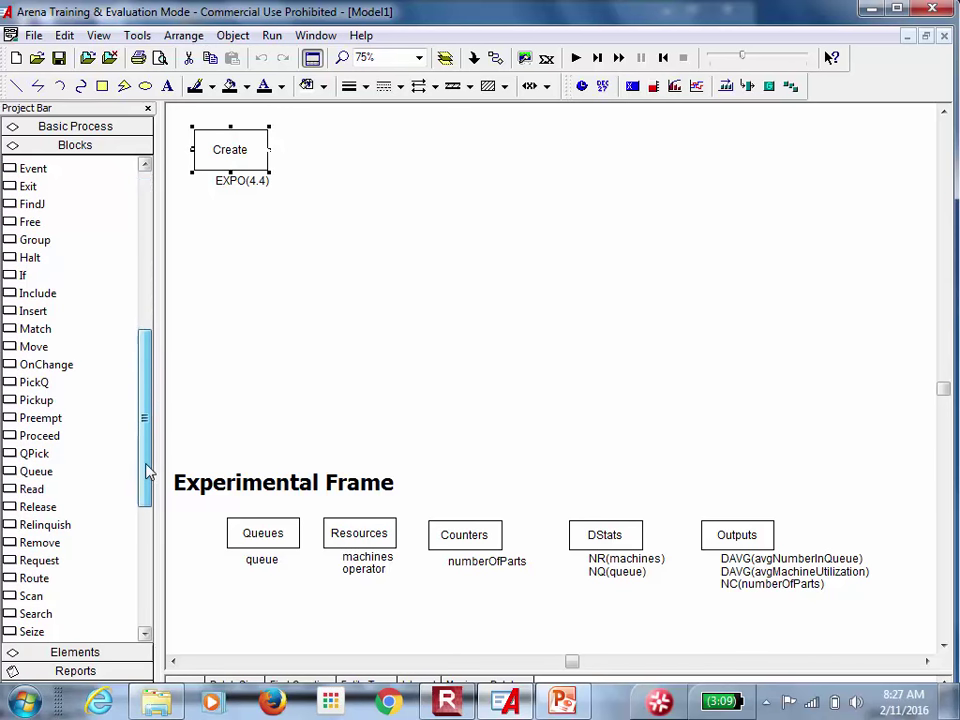
{"action": "left_click_drag", "start_coordinate": [35, 476], "coordinate": [313, 160]}
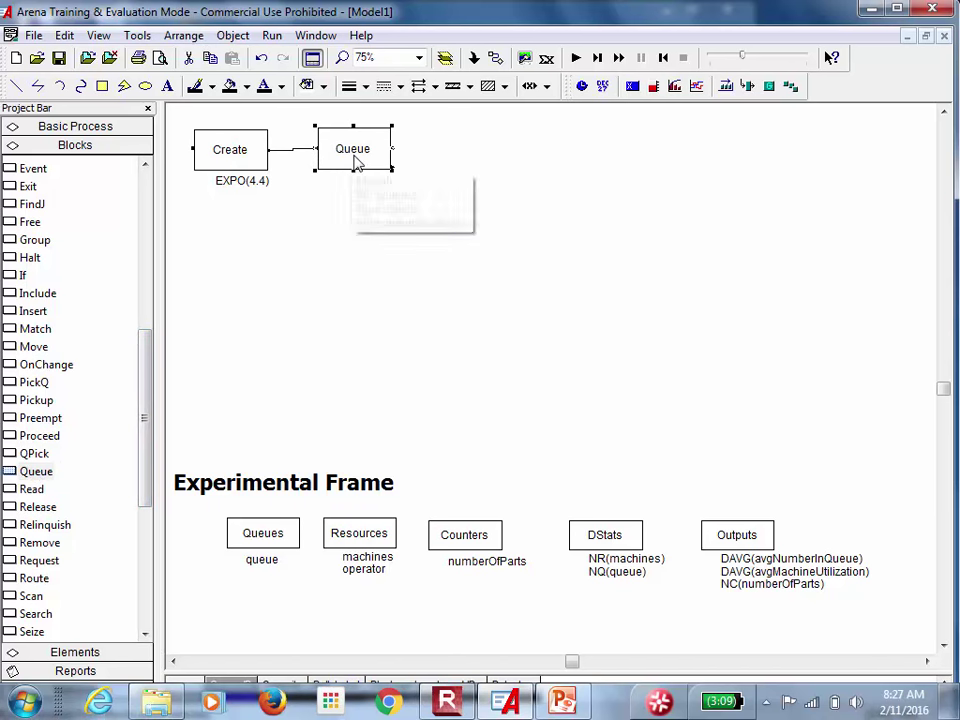
{"action": "double_click", "coordinate": [354, 163]}
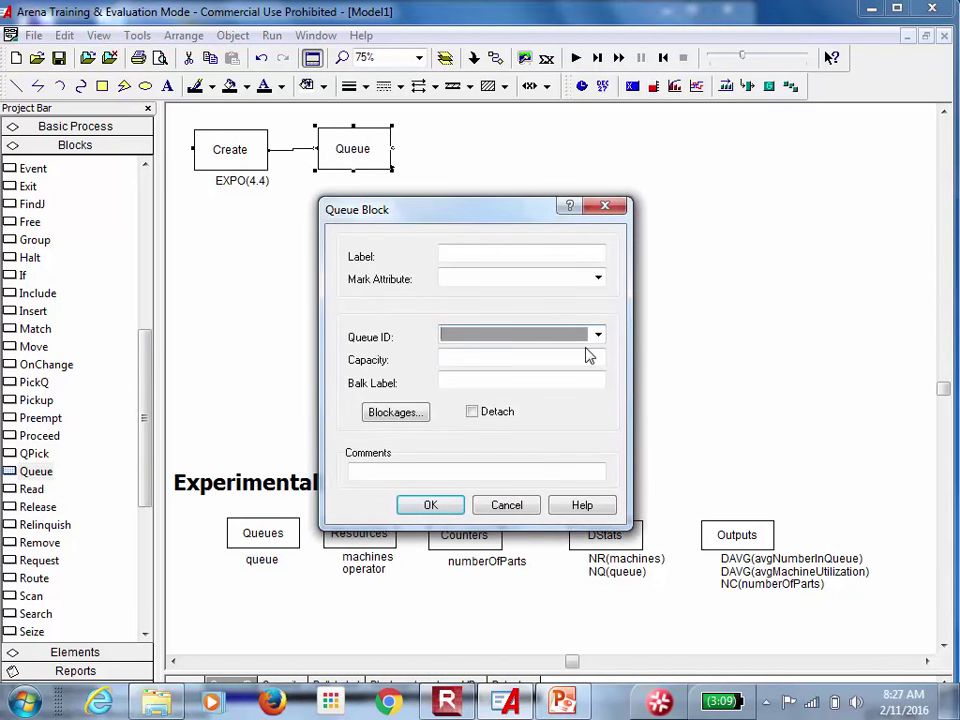
{"action": "left_click", "coordinate": [598, 336]}
{"action": "left_click", "coordinate": [586, 351]}
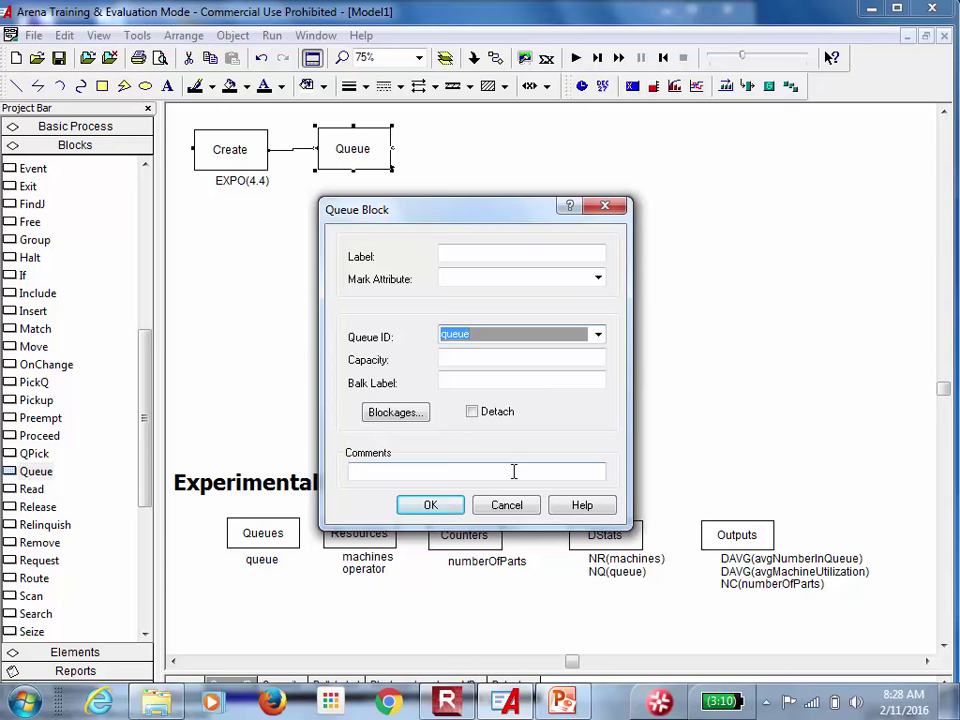
{"action": "left_click", "coordinate": [430, 505]}
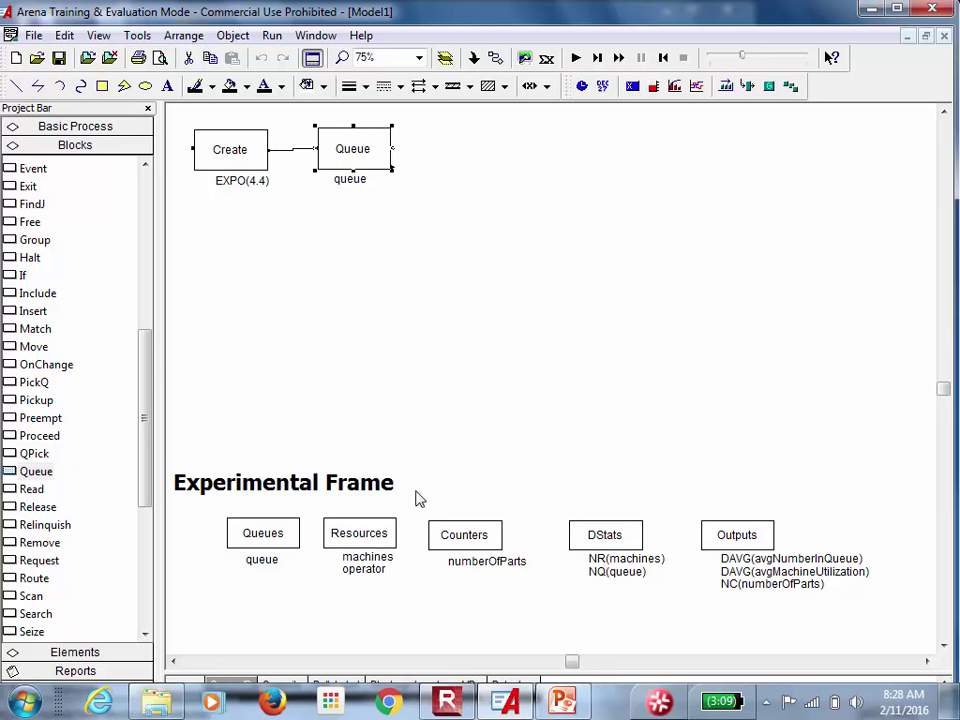
Place a Seize block after the Queue block and add 1 unit of the machines resource to it
{"action": "left_click_drag", "start_coordinate": [141, 416], "coordinate": [144, 454]}
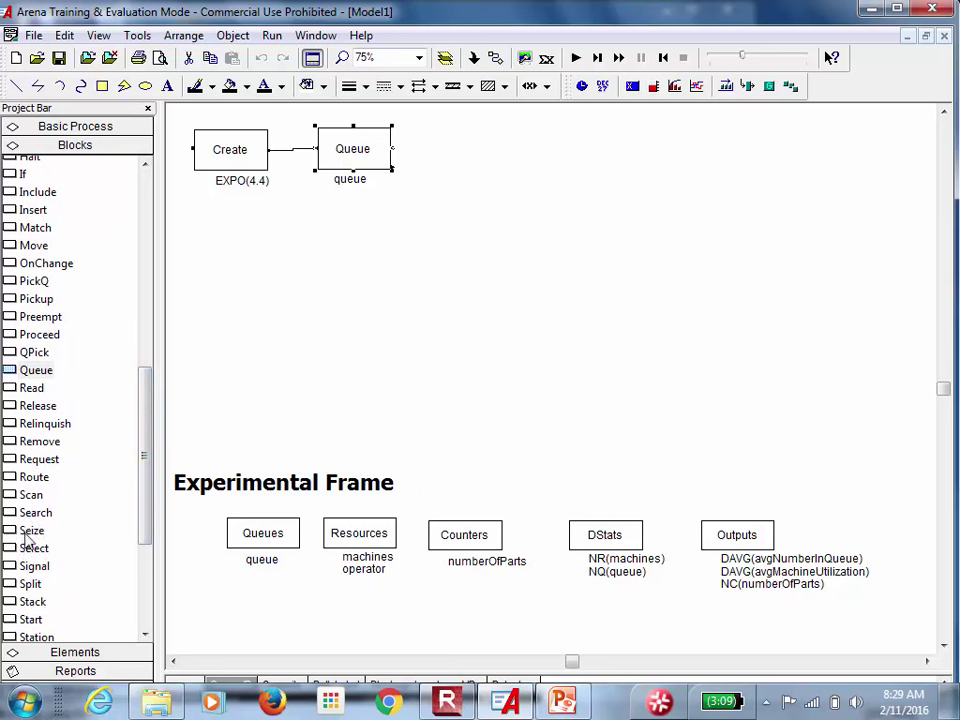
{"action": "left_click_drag", "start_coordinate": [28, 530], "coordinate": [432, 157]}
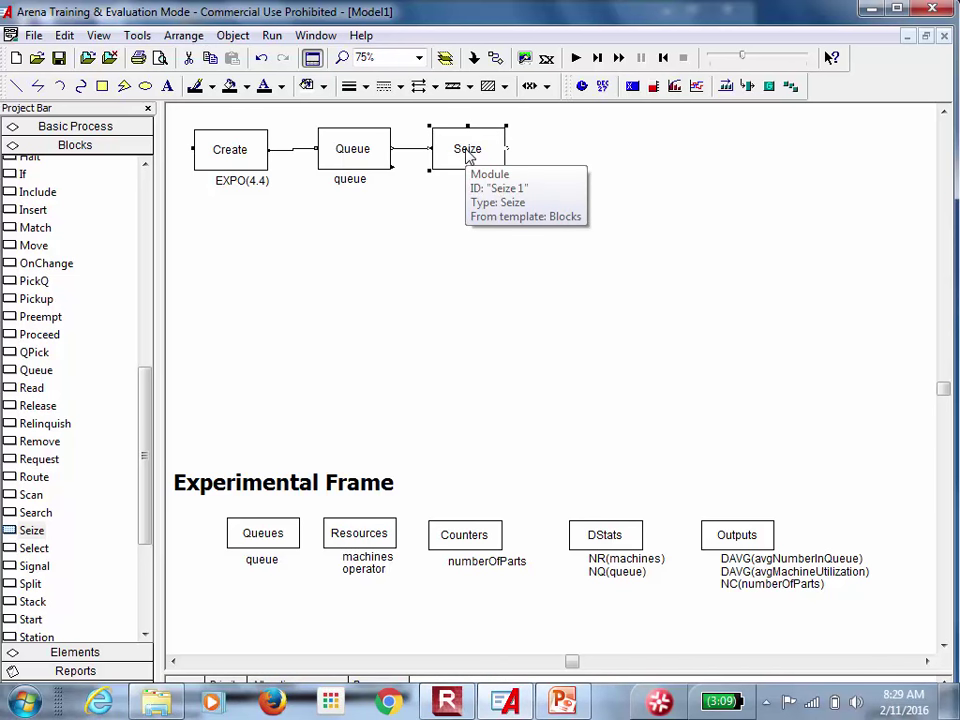
{"action": "double_click", "coordinate": [468, 155]}
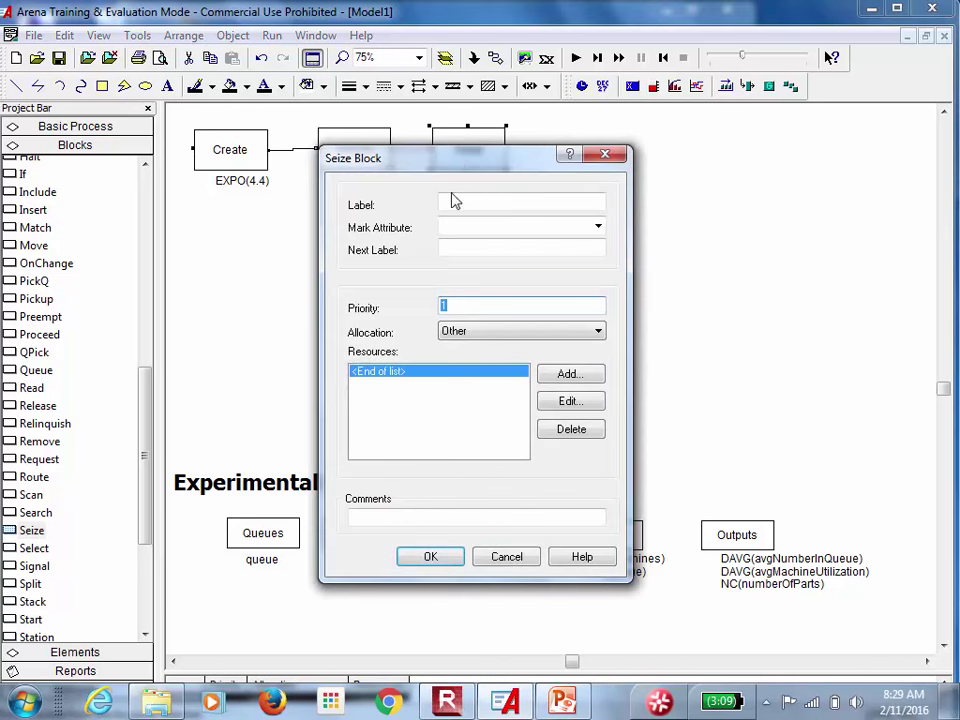
{"action": "left_click", "coordinate": [567, 376]}
{"action": "left_click", "coordinate": [600, 352]}
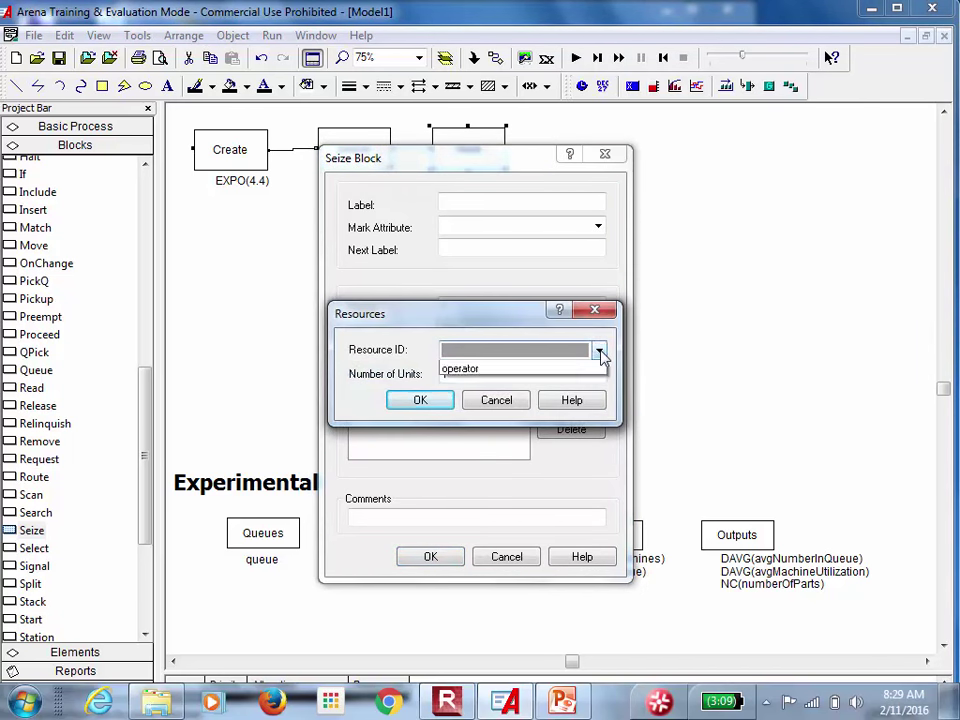
{"action": "left_click", "coordinate": [584, 368]}
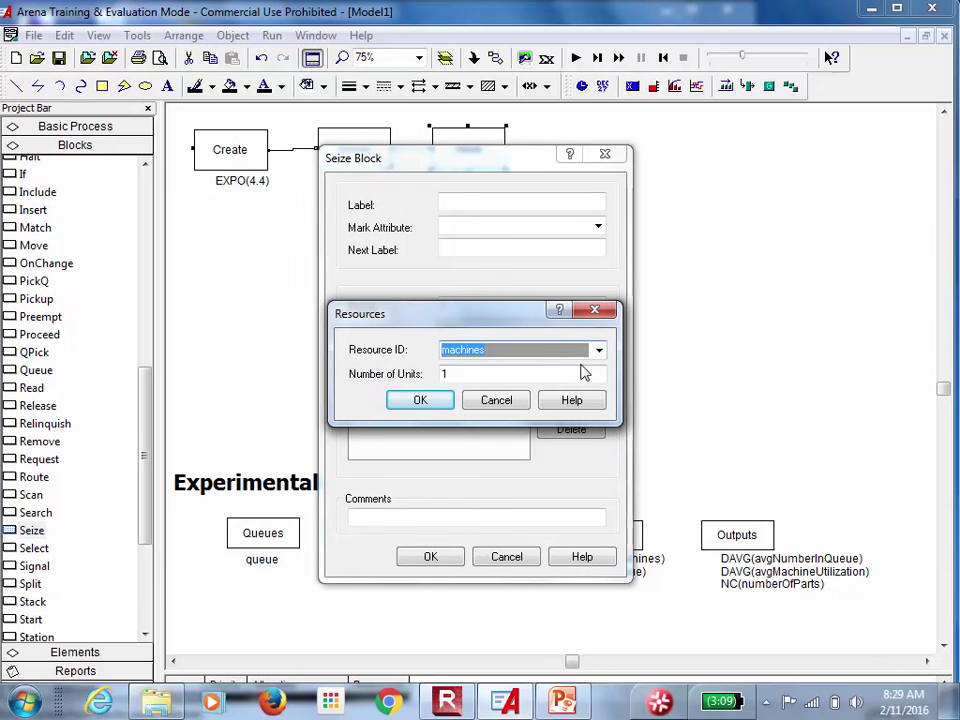
{"action": "left_click", "coordinate": [421, 401]}
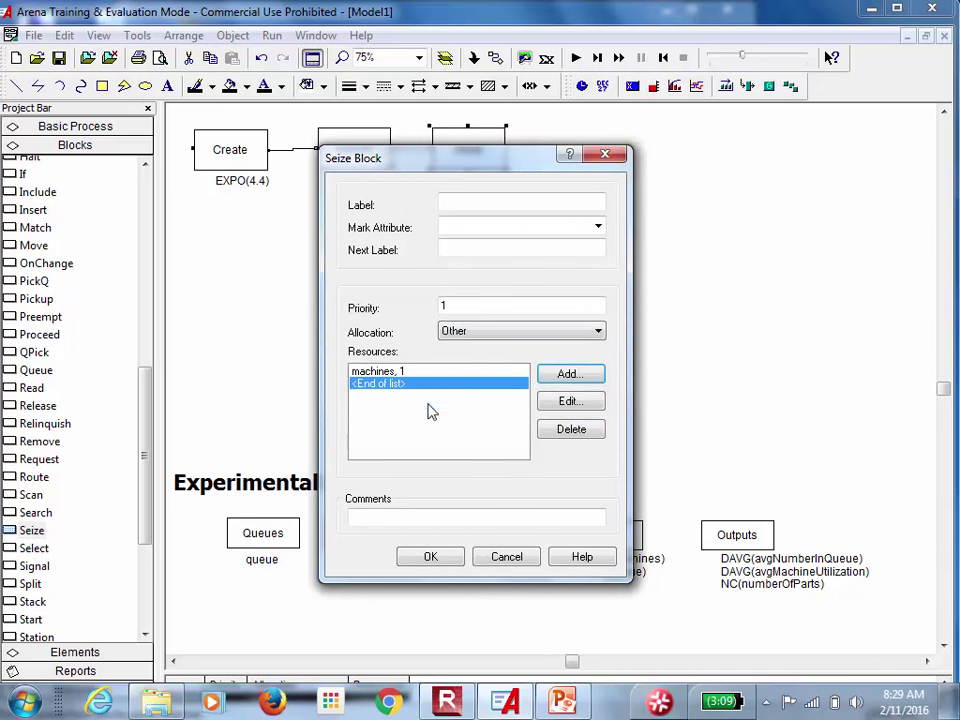
Add 1 unit of the operator resource to the Seize block and accept the block
{"action": "left_click", "coordinate": [582, 374]}
{"action": "left_click", "coordinate": [598, 351]}
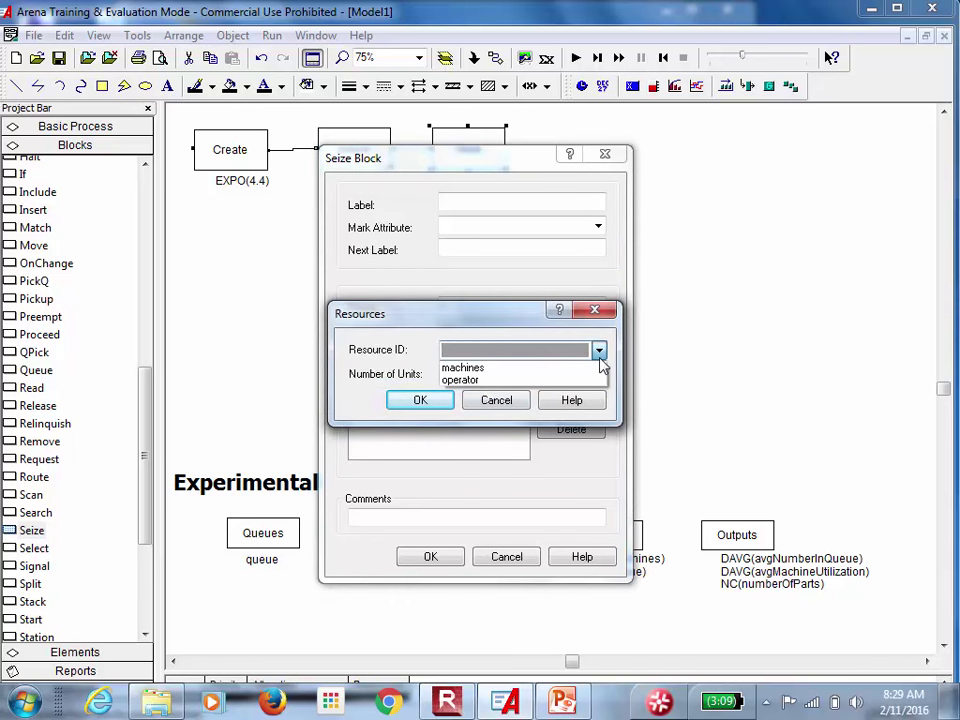
{"action": "left_click", "coordinate": [549, 381]}
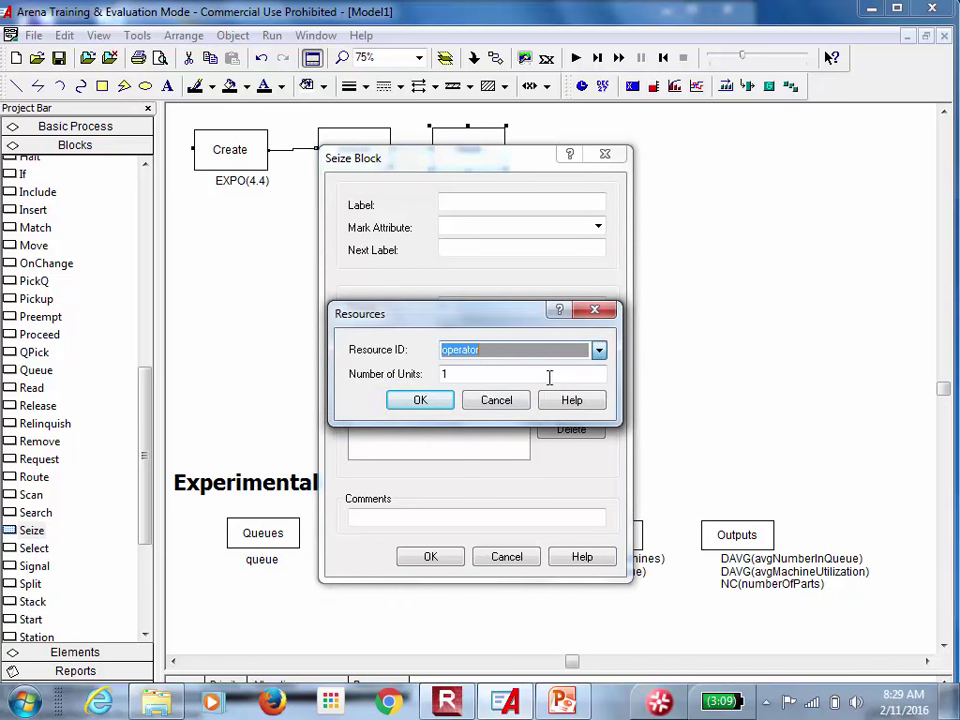
{"action": "left_click", "coordinate": [430, 400]}
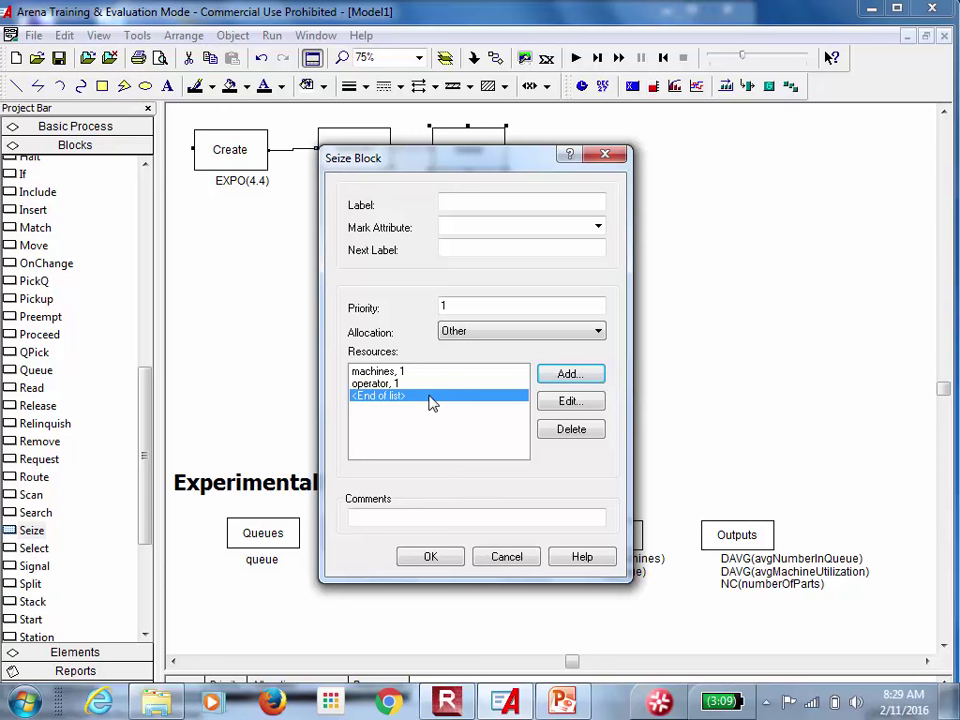
{"action": "left_click", "coordinate": [429, 560]}
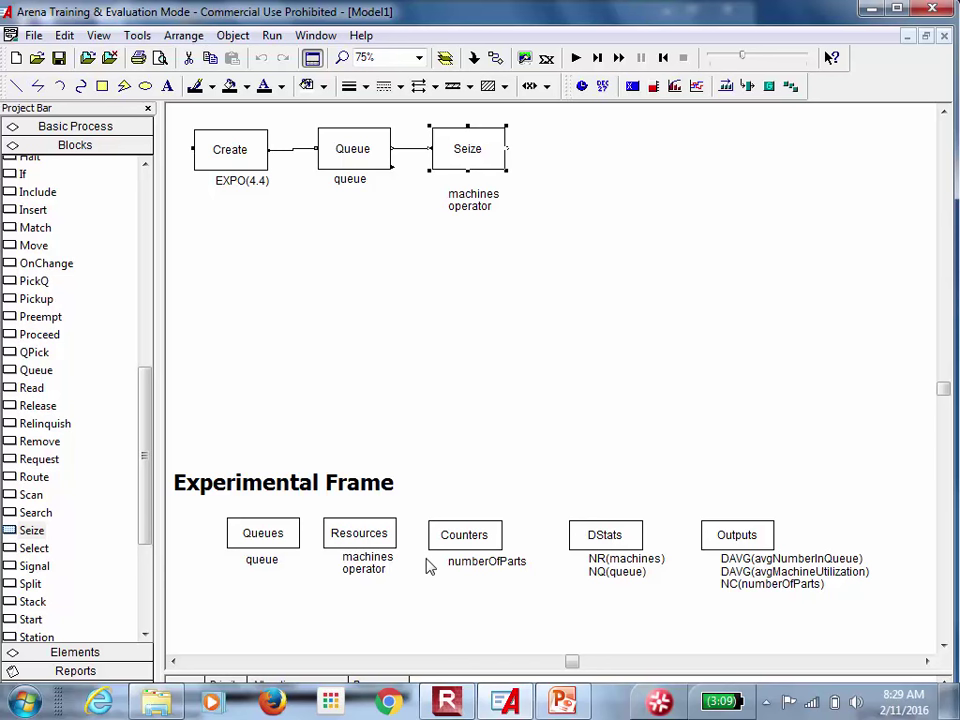
Check the set-up time on the PowerPoint example slide and, back in Arena, place a Delay block connected to the Seize block
{"action": "left_click", "coordinate": [359, 533]}
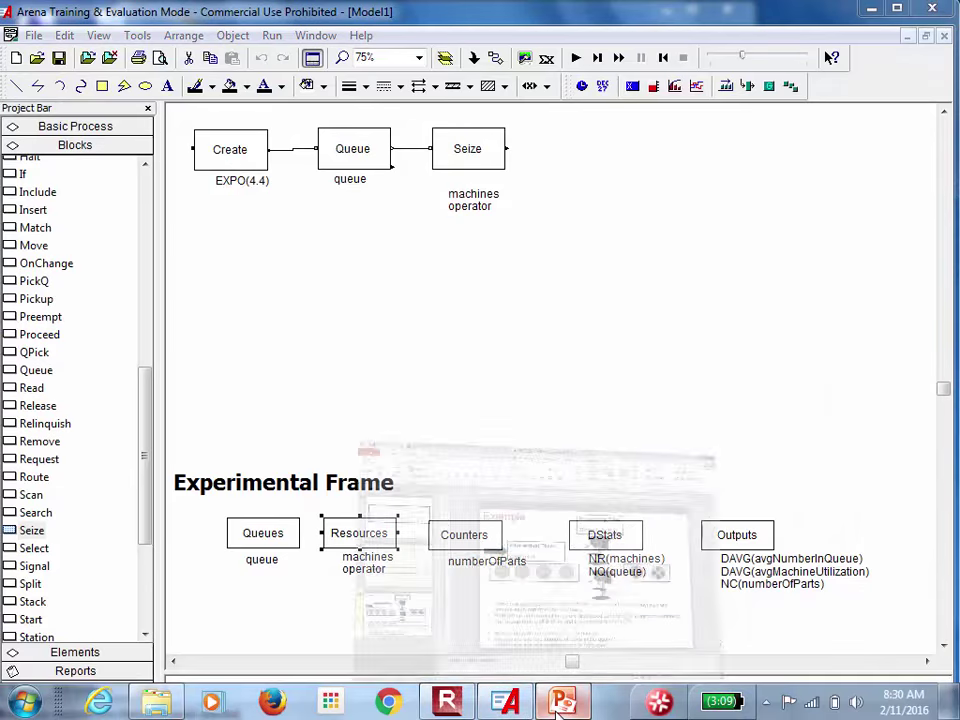
{"action": "left_click", "coordinate": [562, 702]}
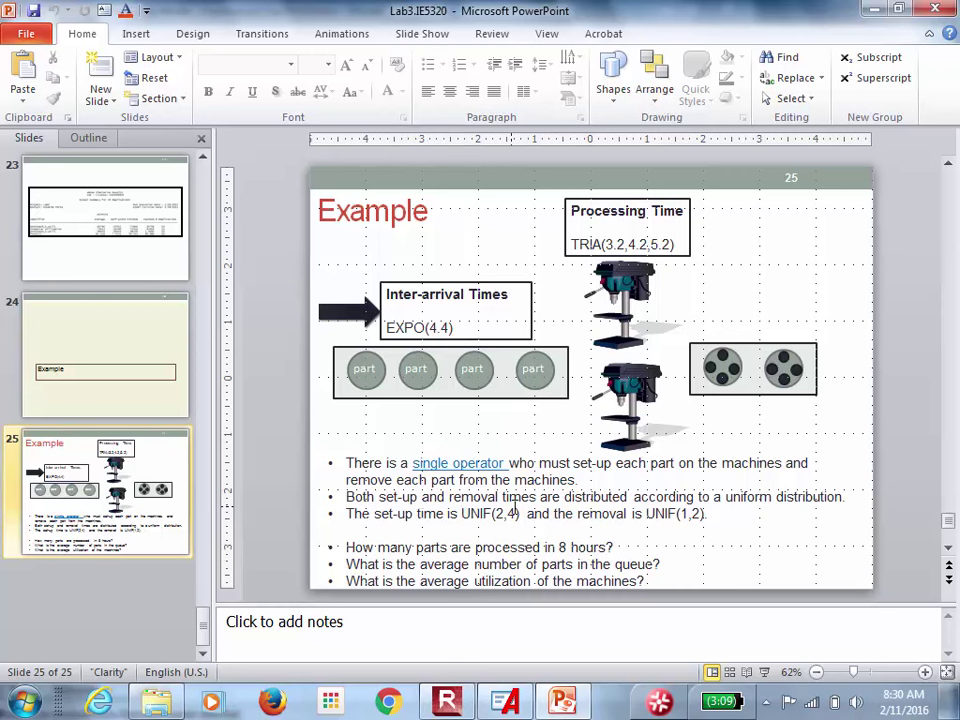
{"action": "left_click", "coordinate": [873, 9]}
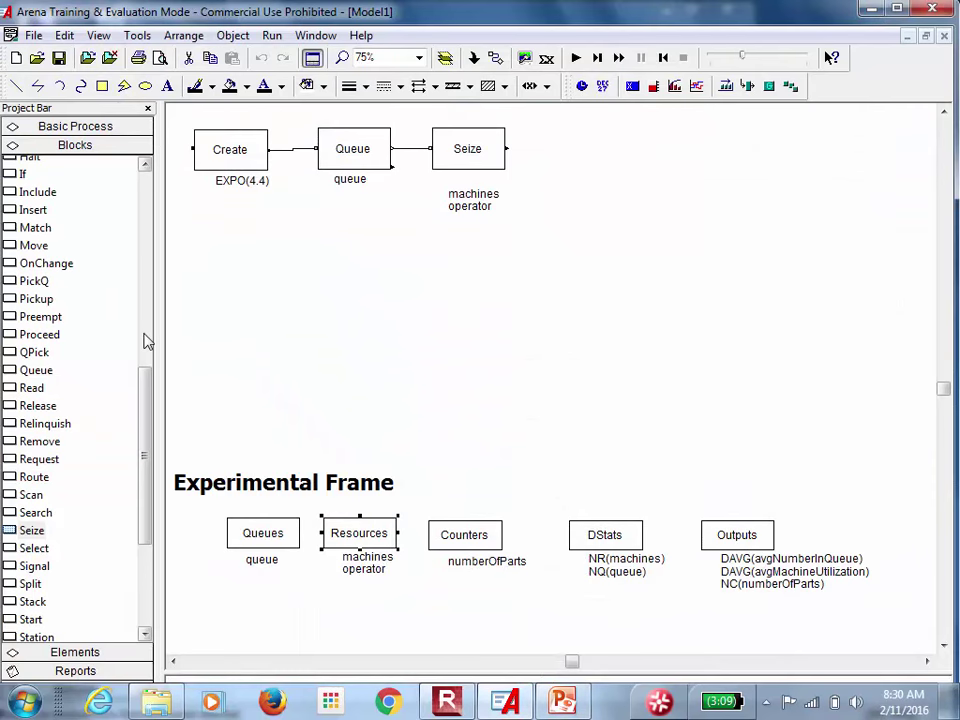
{"action": "left_click_drag", "start_coordinate": [150, 401], "coordinate": [145, 273]}
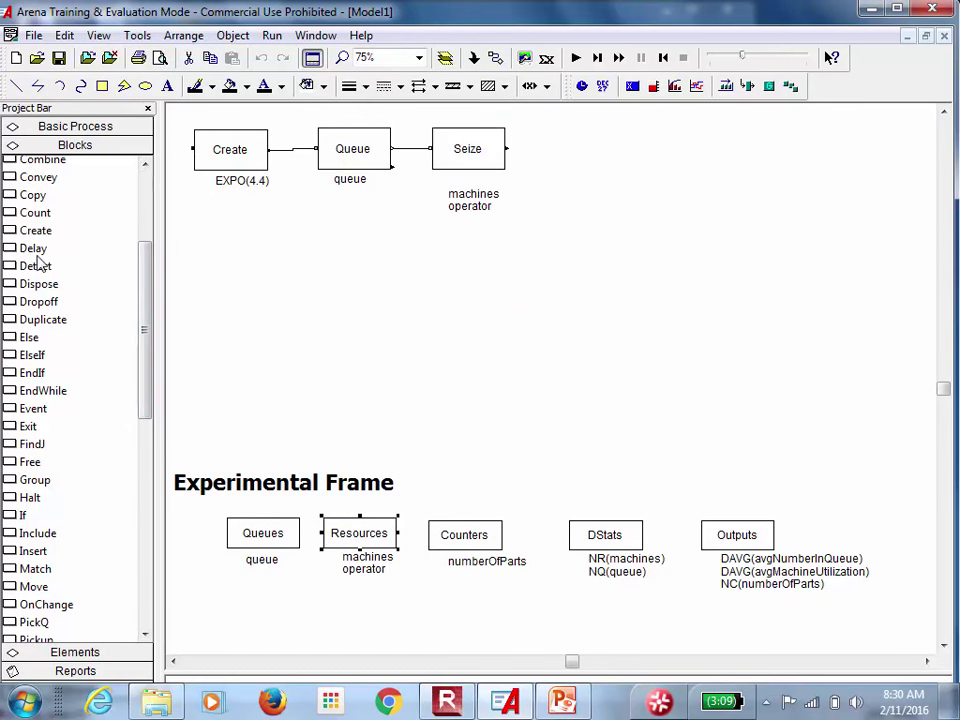
{"action": "left_click_drag", "start_coordinate": [45, 258], "coordinate": [541, 158]}
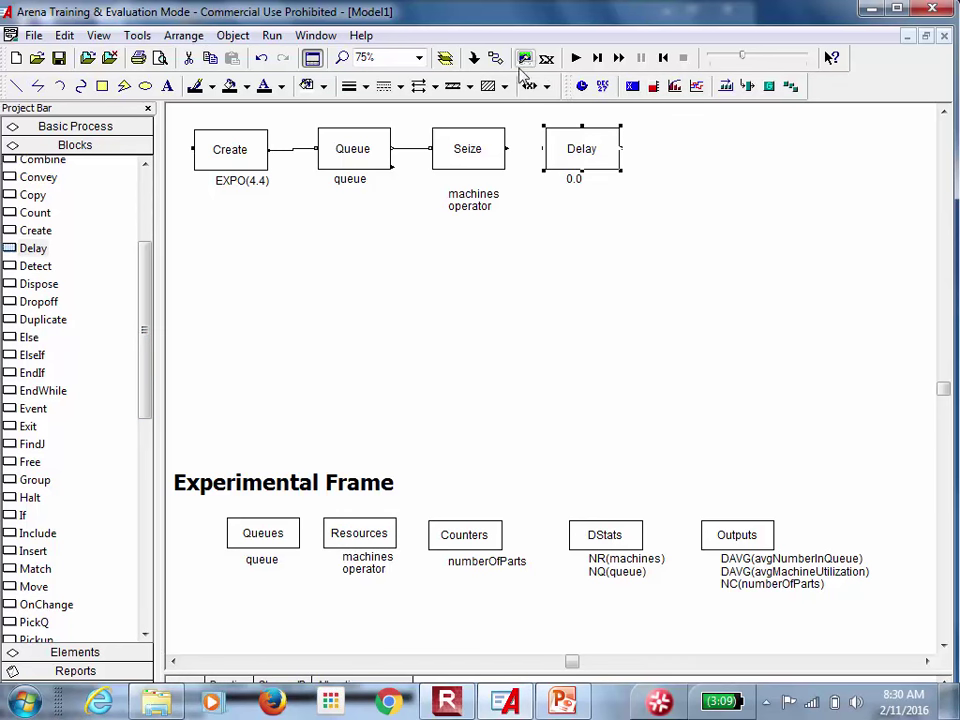
{"action": "left_click", "coordinate": [494, 58]}
{"action": "left_click", "coordinate": [507, 148]}
{"action": "left_click", "coordinate": [542, 149]}
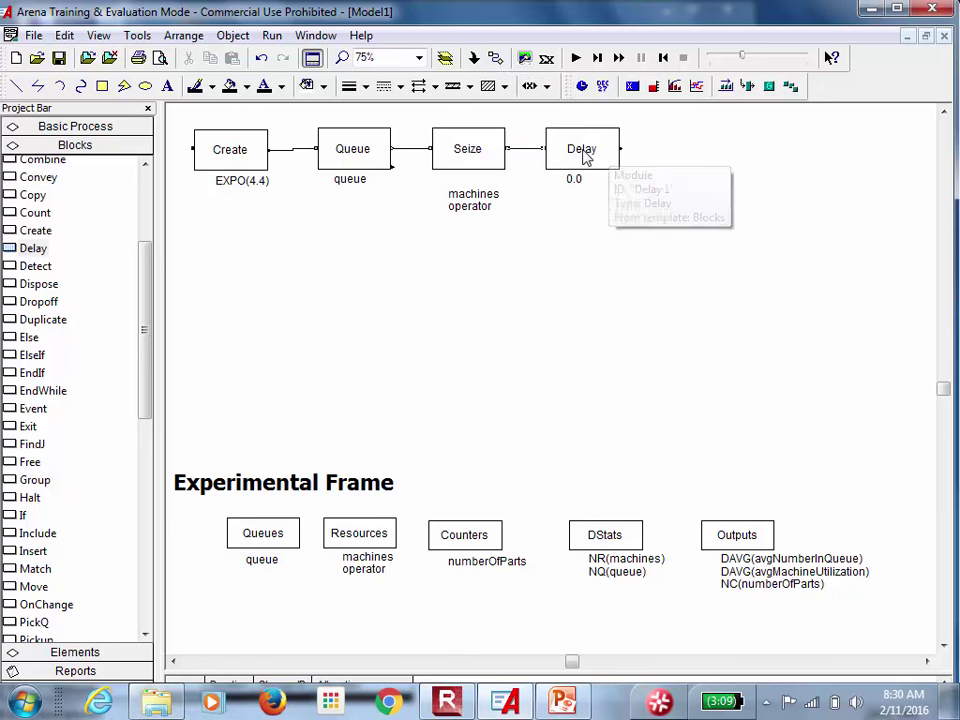
Set the Delay block's duration to UNIF(2,4) and accept the block
{"action": "double_click", "coordinate": [583, 150]}
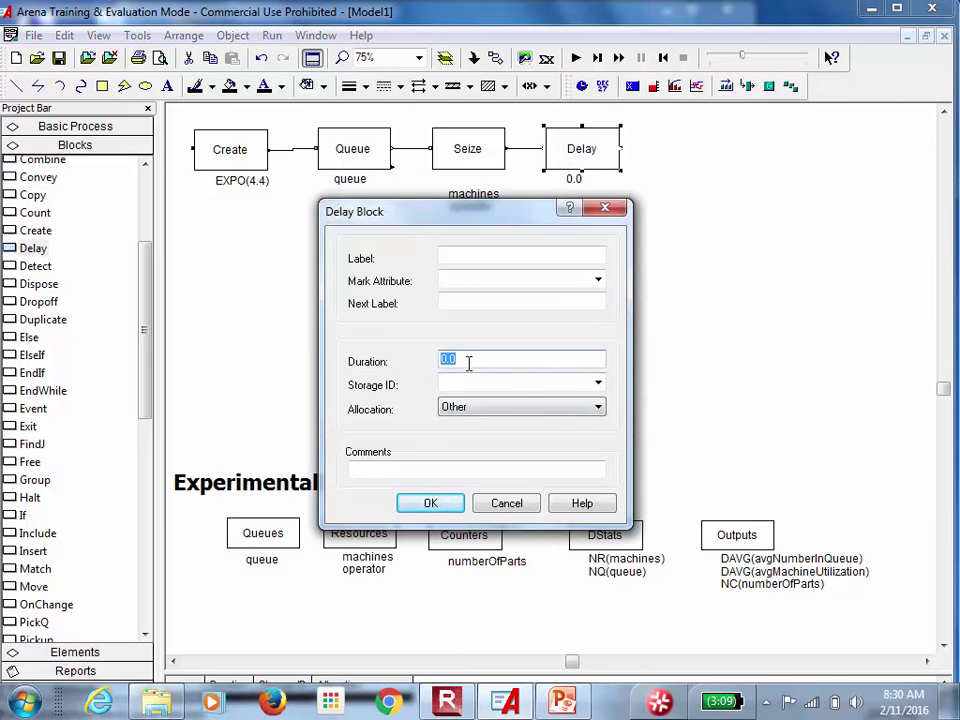
{"action": "type", "text": "UNIF(2,4)"}
{"action": "left_click", "coordinate": [443, 505]}
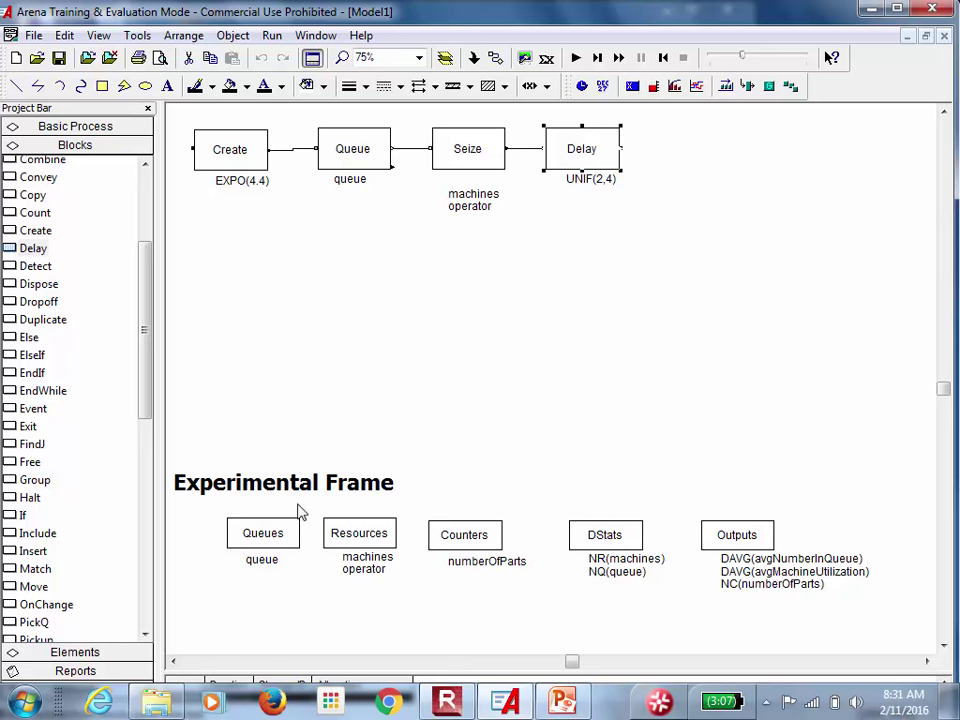
Place a Release block after the Delay block, set it to release 1 unit of the operator resource, and accept it
{"action": "left_click_drag", "start_coordinate": [145, 350], "coordinate": [128, 440]}
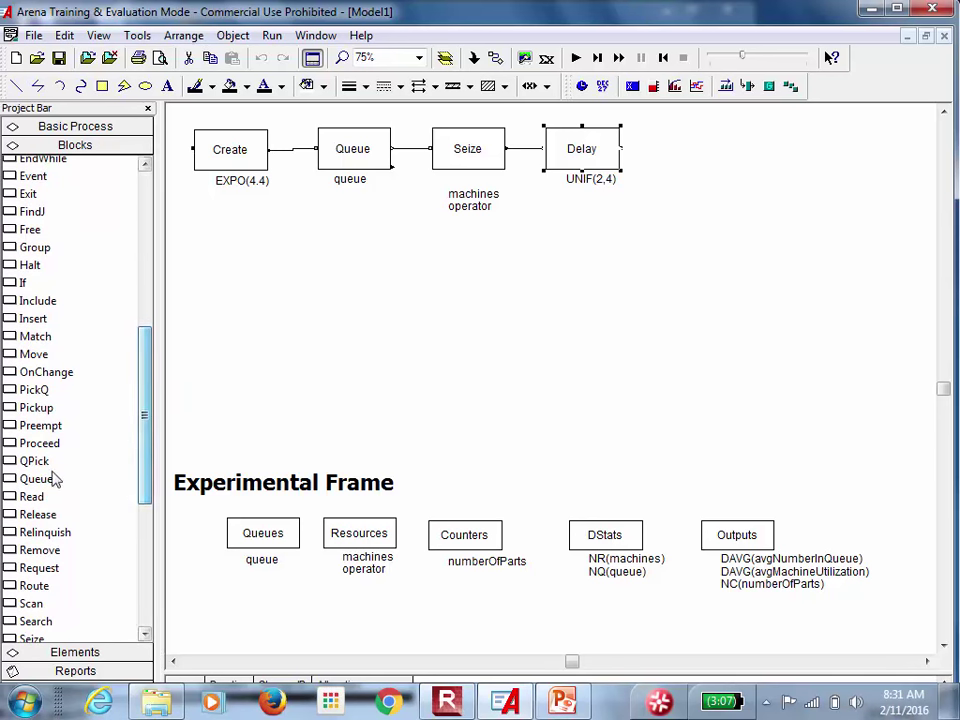
{"action": "left_click_drag", "start_coordinate": [43, 515], "coordinate": [666, 168]}
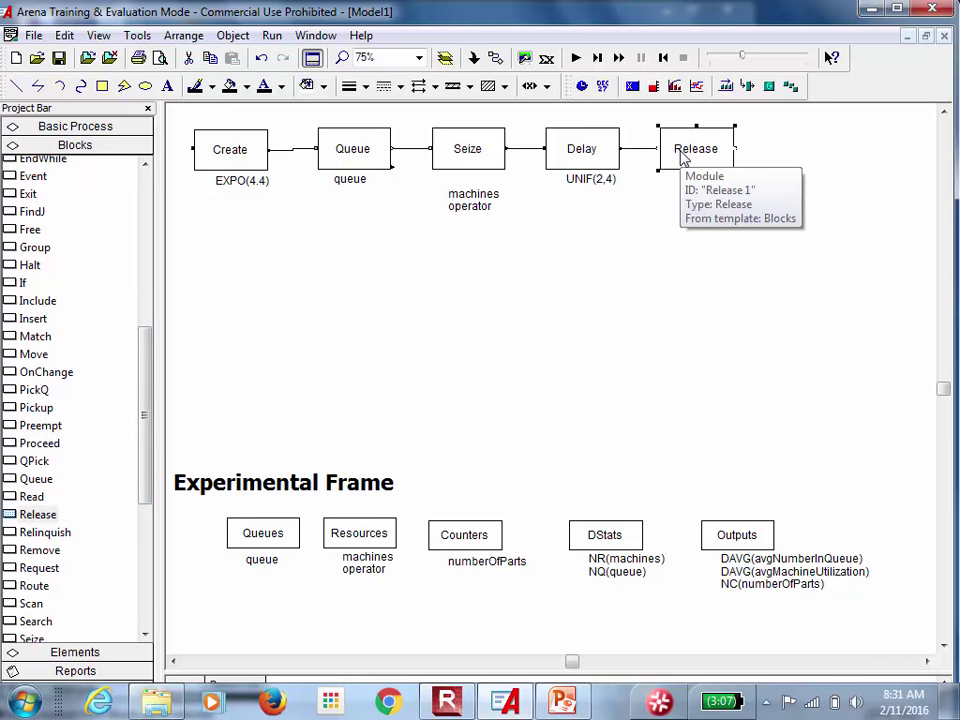
{"action": "double_click", "coordinate": [681, 160]}
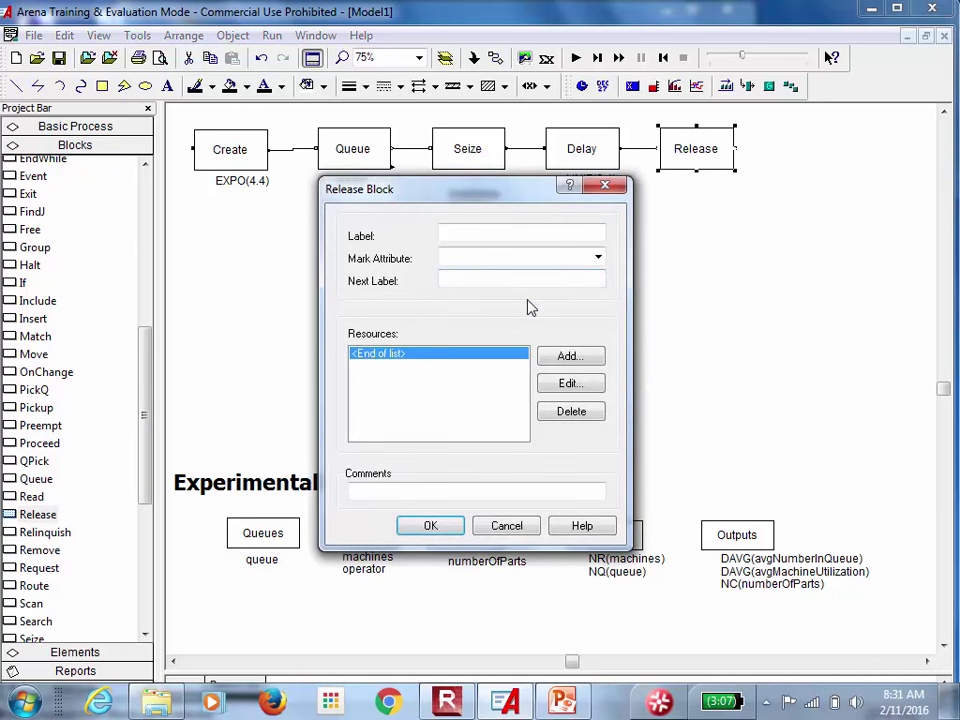
{"action": "left_click", "coordinate": [561, 362]}
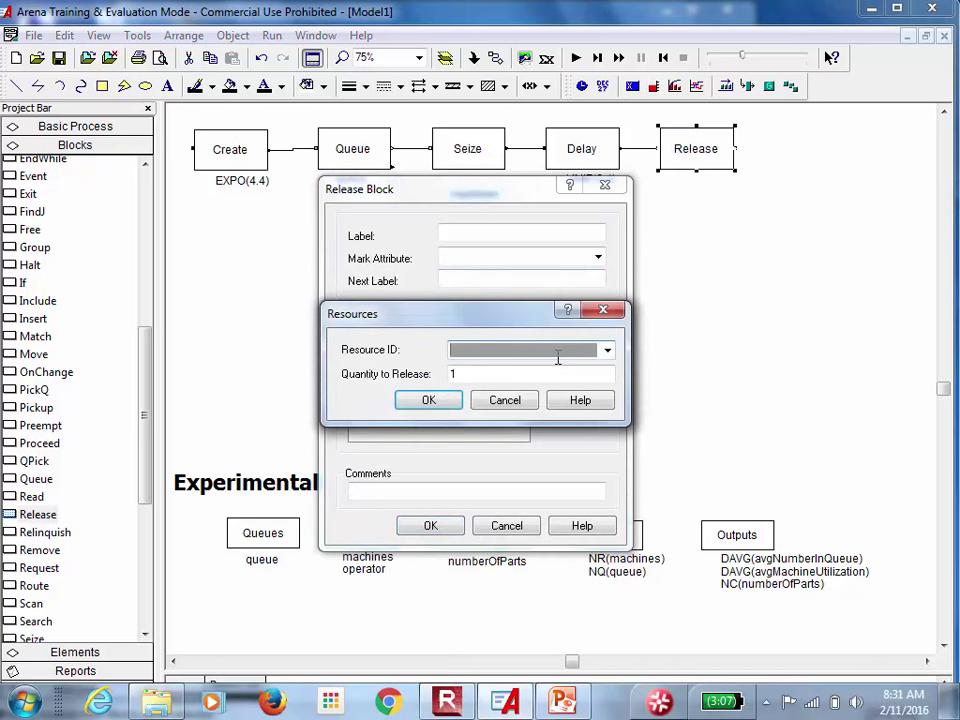
{"action": "left_click", "coordinate": [607, 350]}
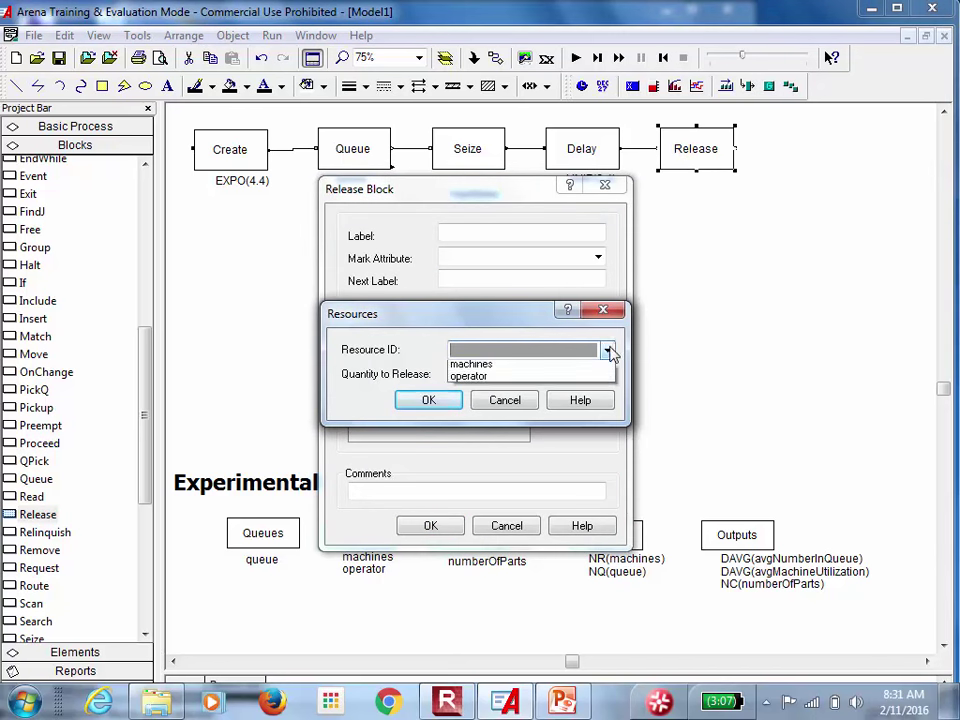
{"action": "left_click", "coordinate": [572, 381]}
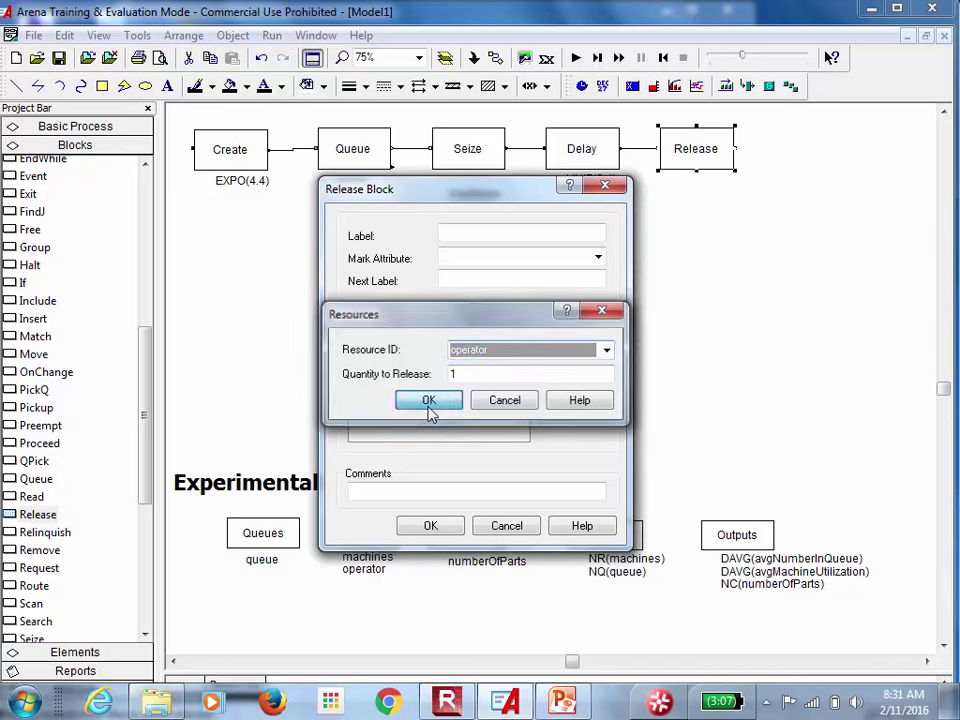
{"action": "left_click", "coordinate": [429, 401]}
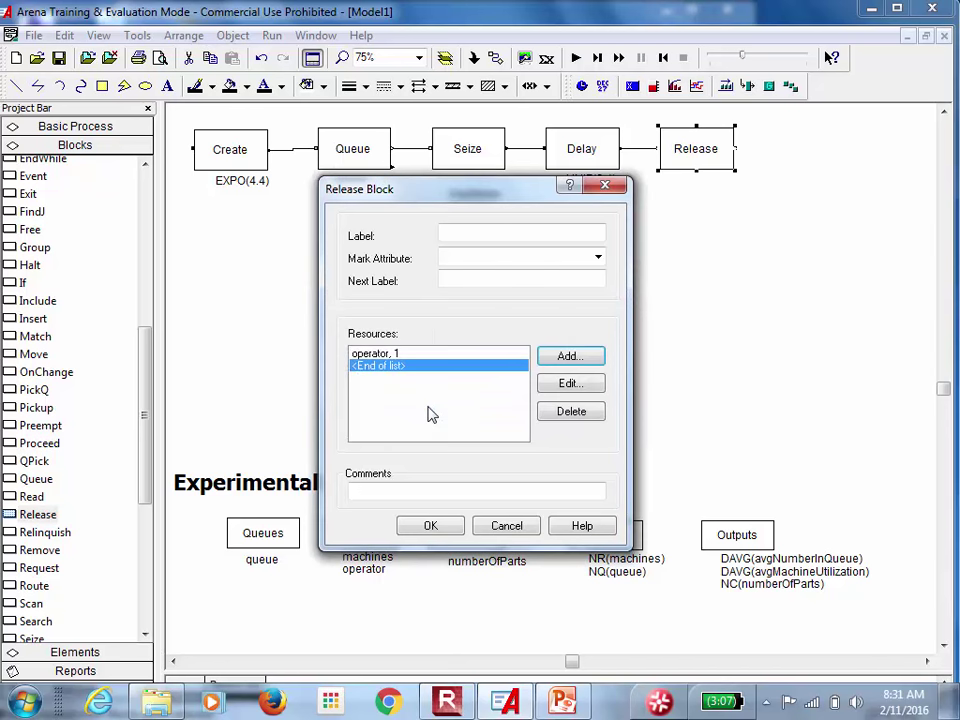
{"action": "left_click", "coordinate": [430, 526]}
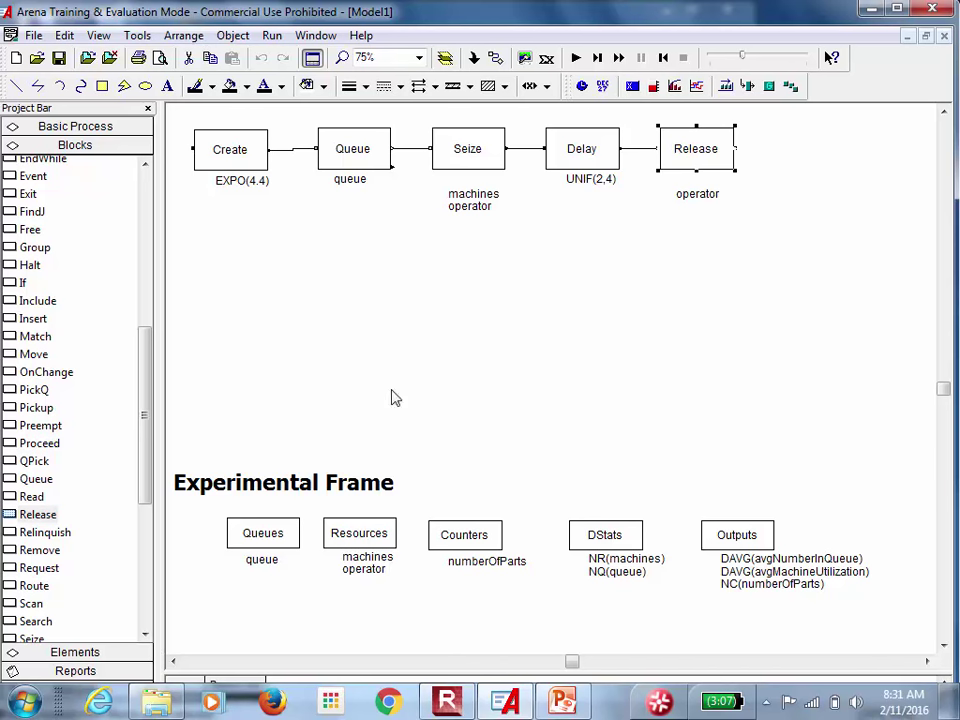
Place a second Delay block after the Release block and copy the processing-time expression from the PowerPoint example slide
{"action": "left_click_drag", "start_coordinate": [146, 399], "coordinate": [146, 321]}
{"action": "left_click_drag", "start_coordinate": [37, 229], "coordinate": [767, 155]}
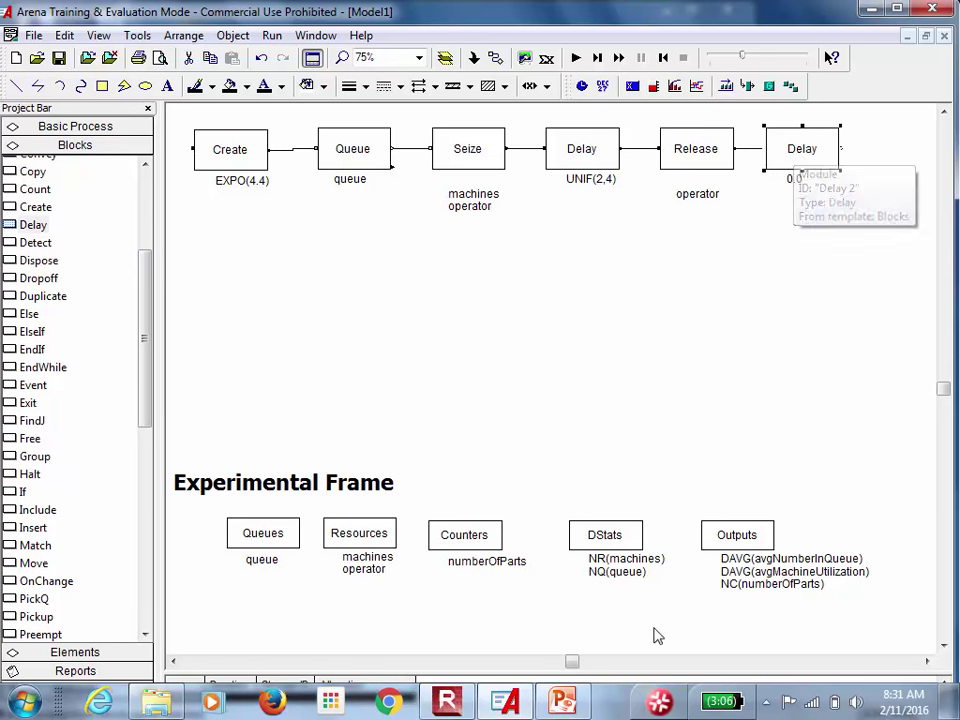
{"action": "left_click", "coordinate": [560, 700]}
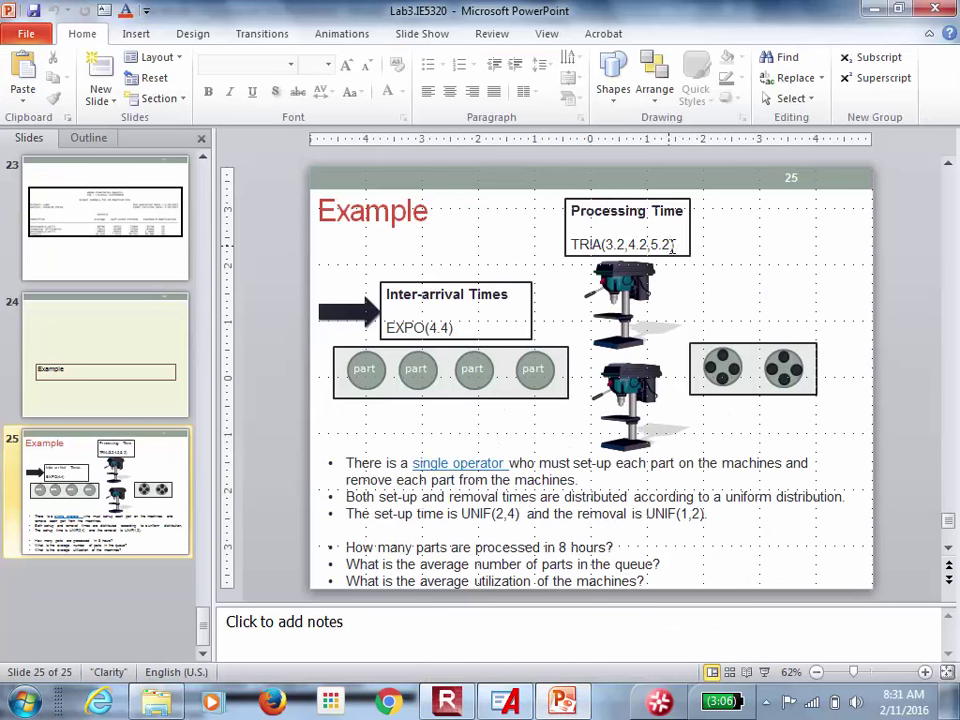
{"action": "left_click_drag", "start_coordinate": [670, 245], "coordinate": [575, 249]}
{"action": "key", "text": "ctrl+c"}
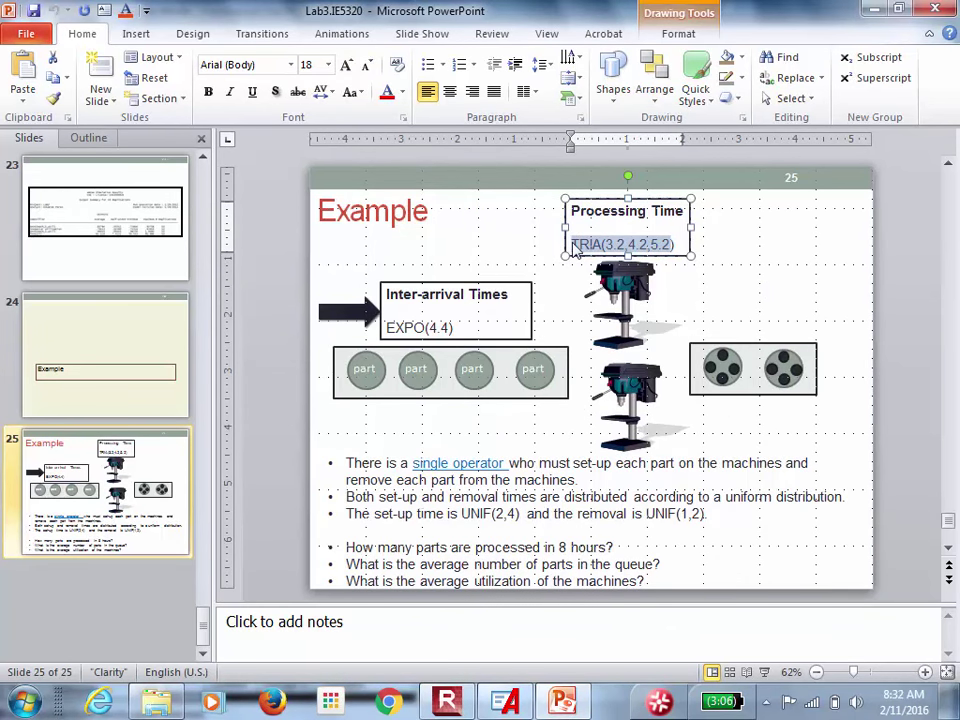
Back in Arena, set the second Delay block's duration to TRIA(3.2,4.2,5.2) and accept the block
{"action": "left_click", "coordinate": [507, 703]}
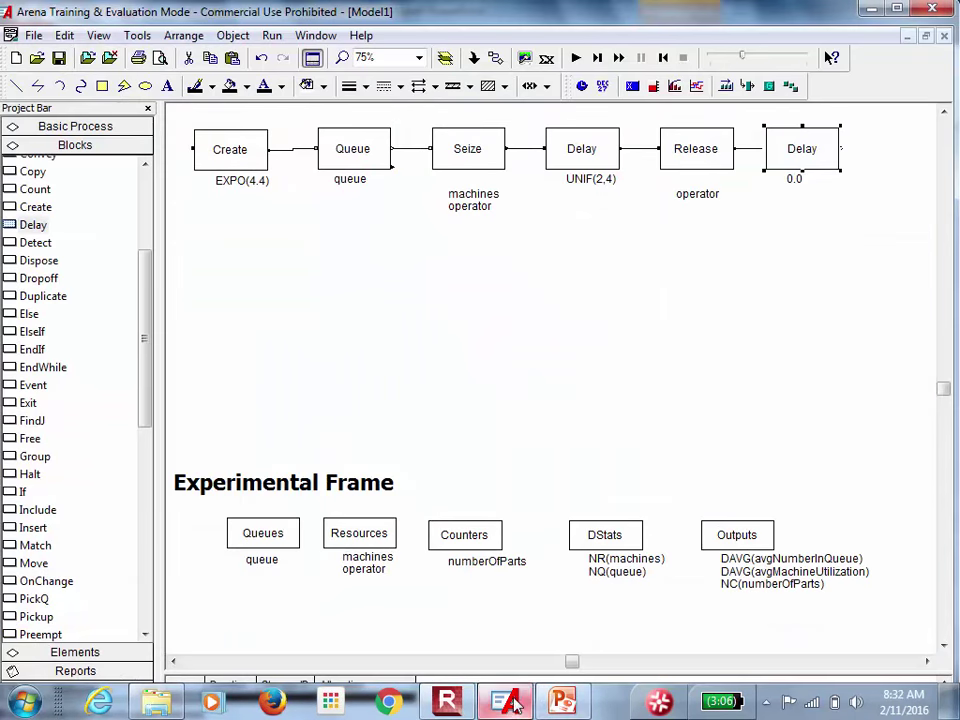
{"action": "double_click", "coordinate": [816, 160]}
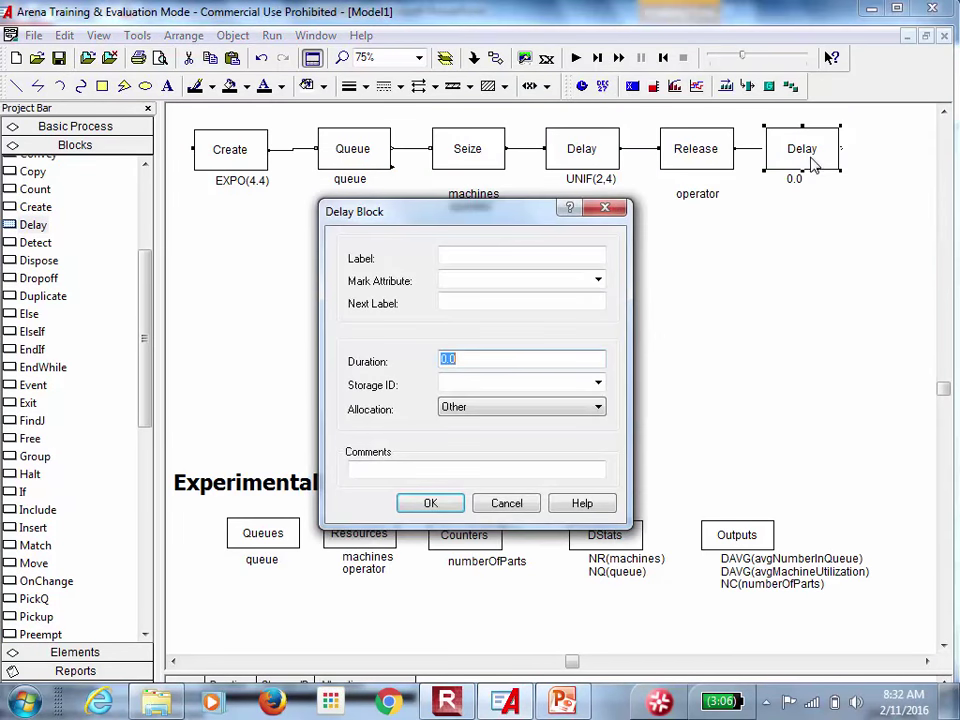
{"action": "left_click", "coordinate": [476, 360]}
{"action": "double_click", "coordinate": [476, 360]}
{"action": "key", "text": "ctrl+v"}
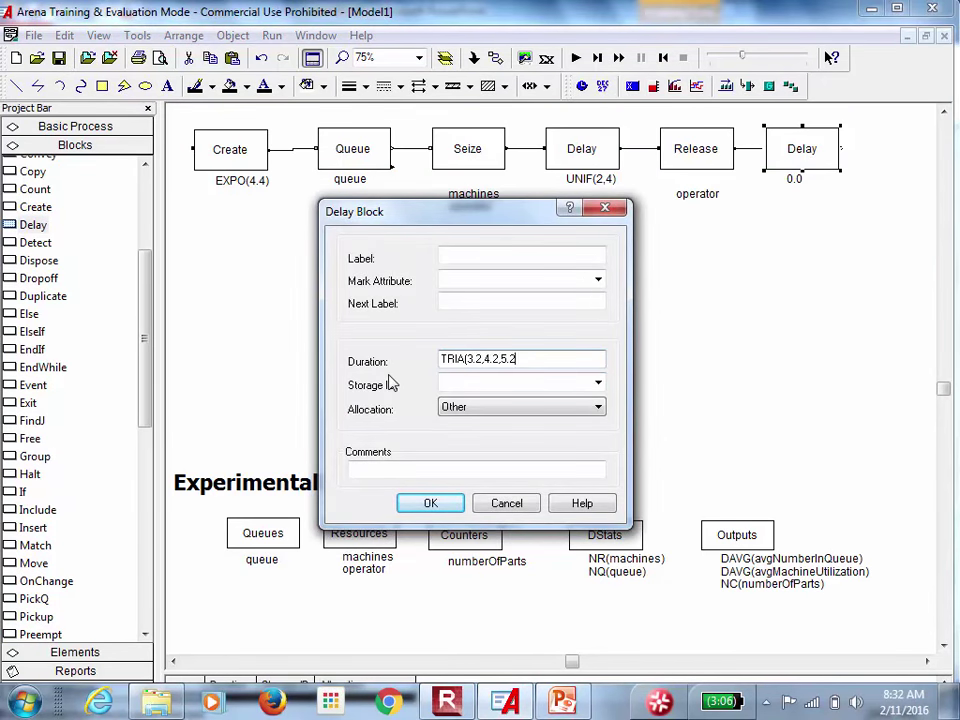
{"action": "type", "text": ")"}
{"action": "left_click", "coordinate": [431, 505]}
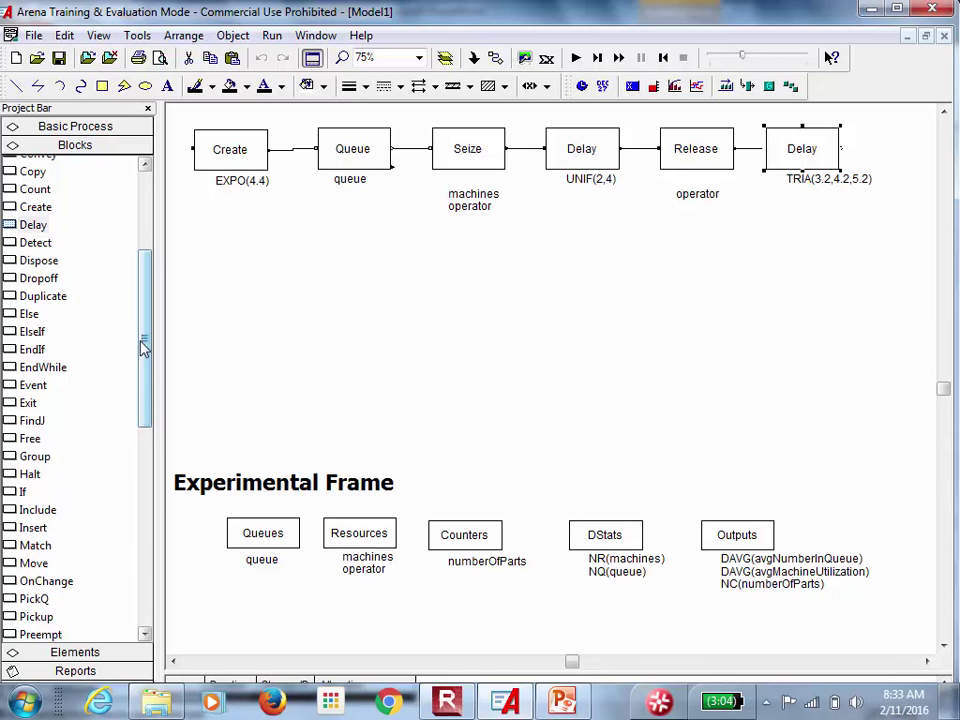
Place a second Seize block on a new row below the Create block, add 1 unit of the operator resource, and accept it
{"action": "left_click_drag", "start_coordinate": [145, 345], "coordinate": [129, 450]}
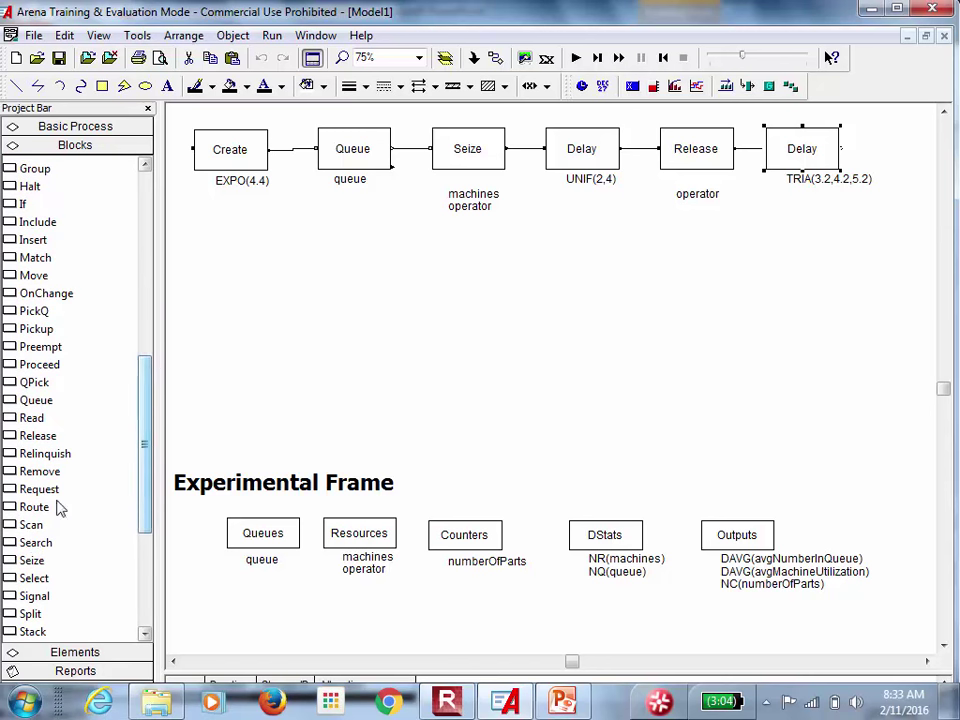
{"action": "left_click_drag", "start_coordinate": [30, 563], "coordinate": [211, 287]}
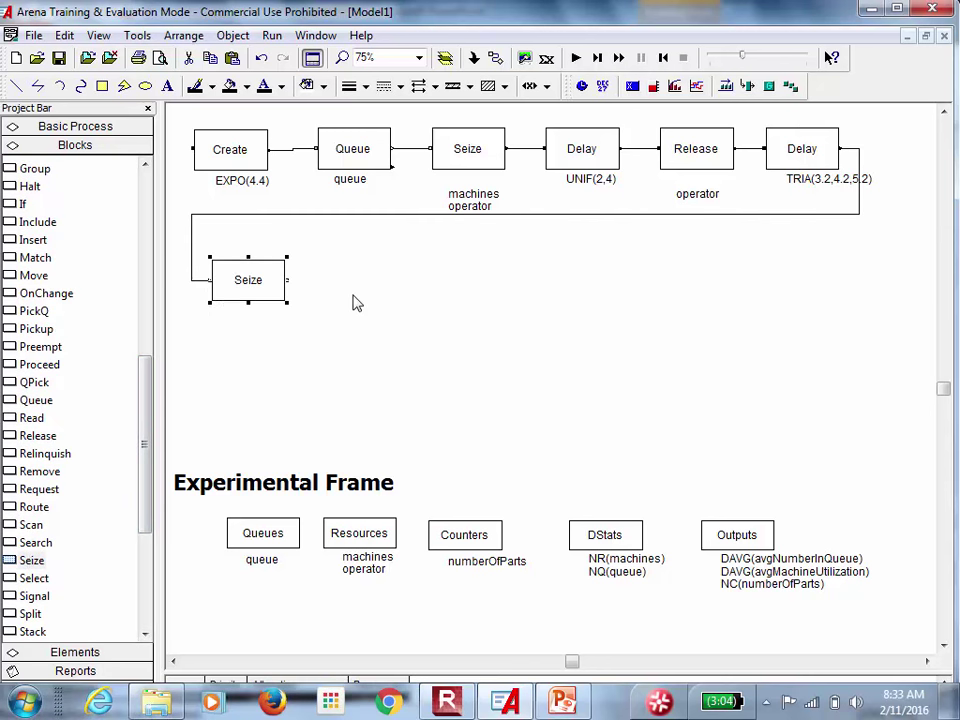
{"action": "double_click", "coordinate": [268, 289]}
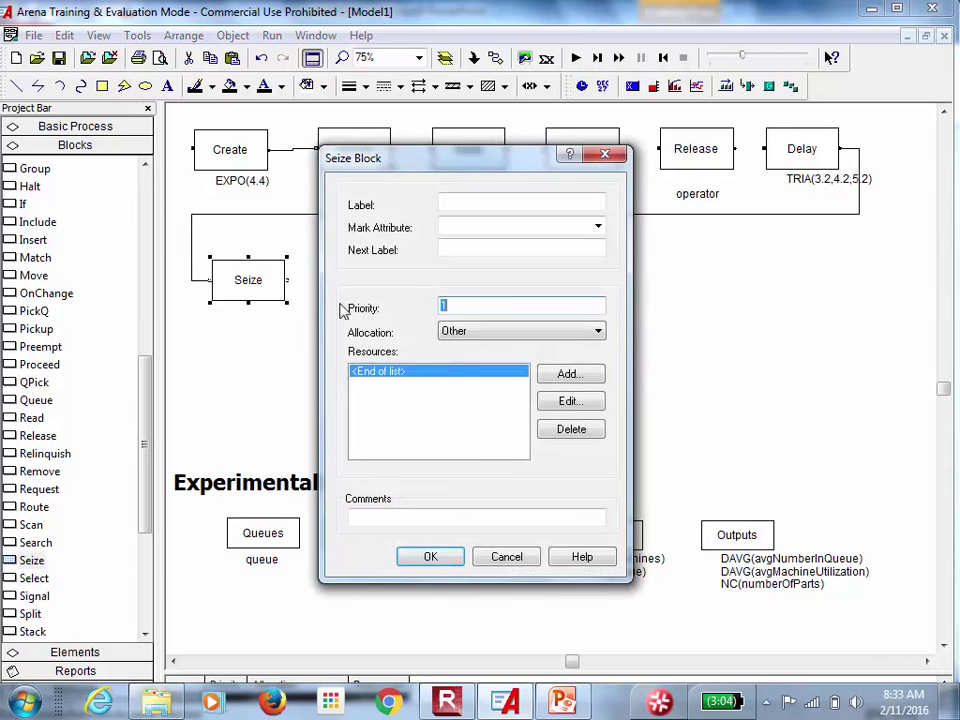
{"action": "left_click", "coordinate": [567, 374]}
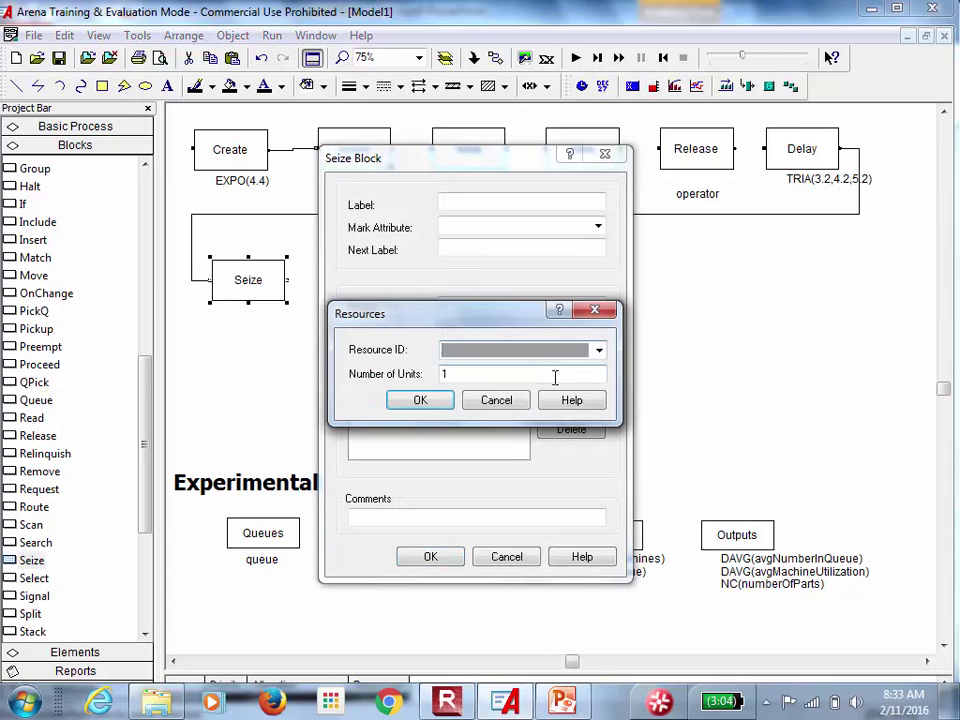
{"action": "left_click", "coordinate": [599, 350]}
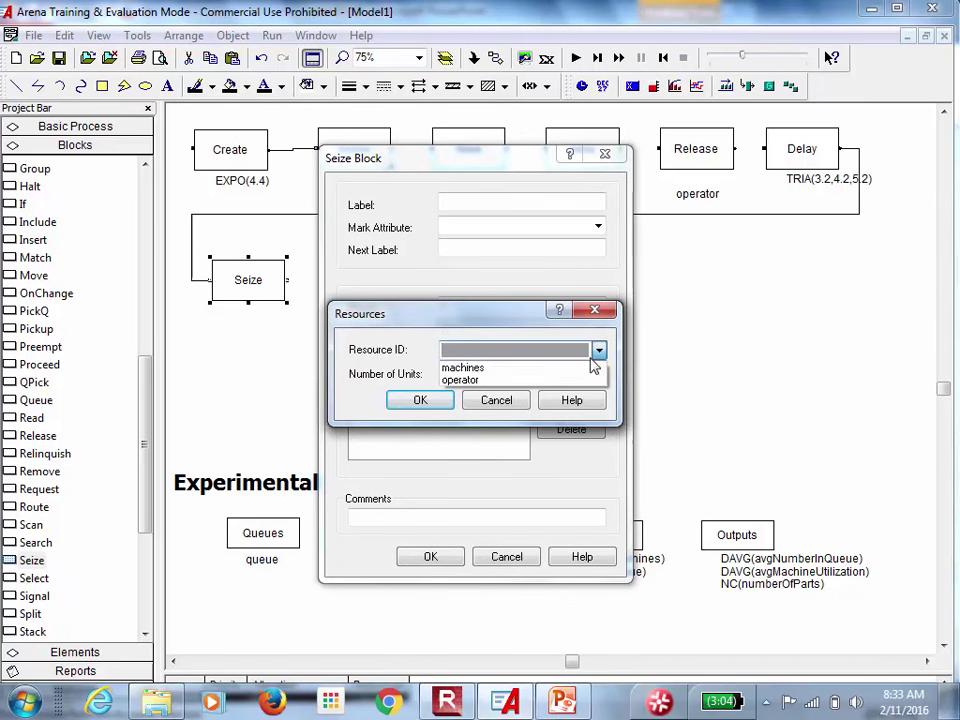
{"action": "left_click", "coordinate": [564, 380]}
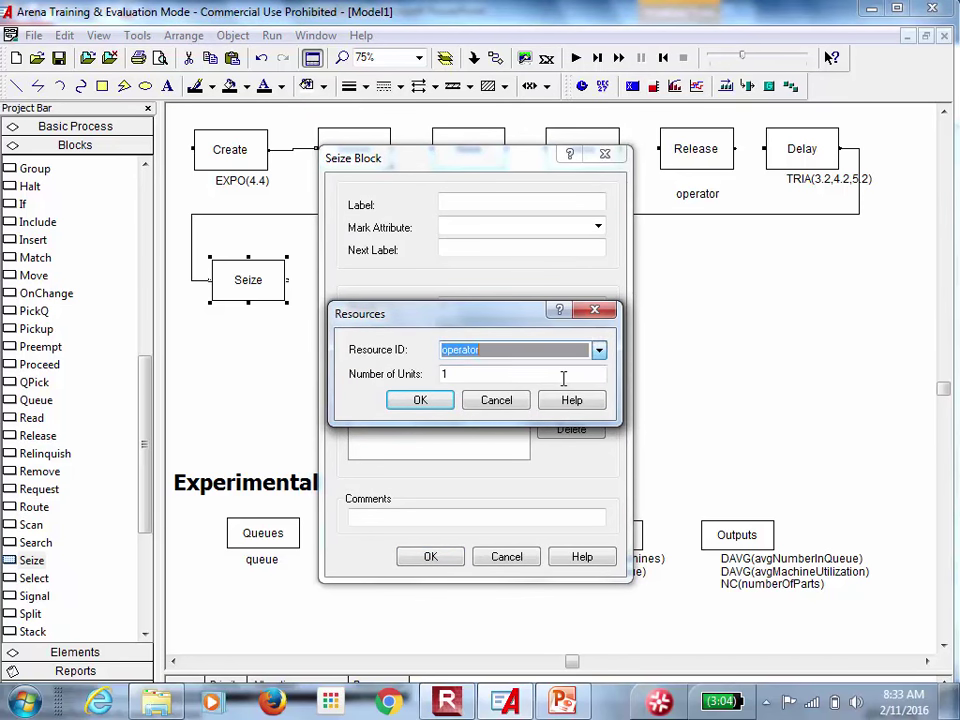
{"action": "left_click", "coordinate": [420, 400]}
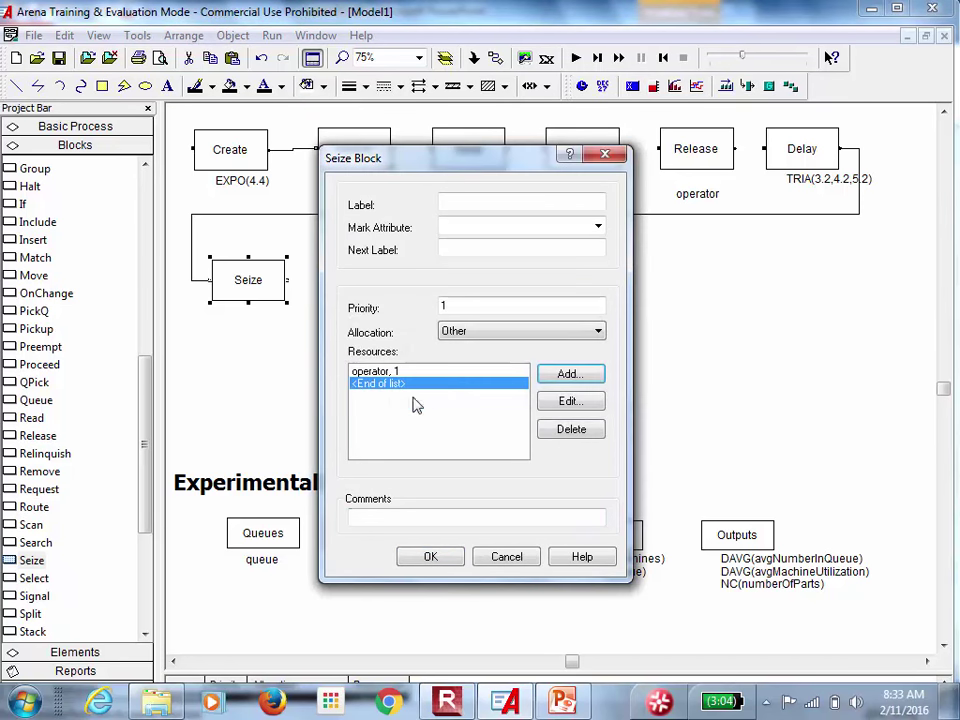
{"action": "left_click", "coordinate": [430, 557]}
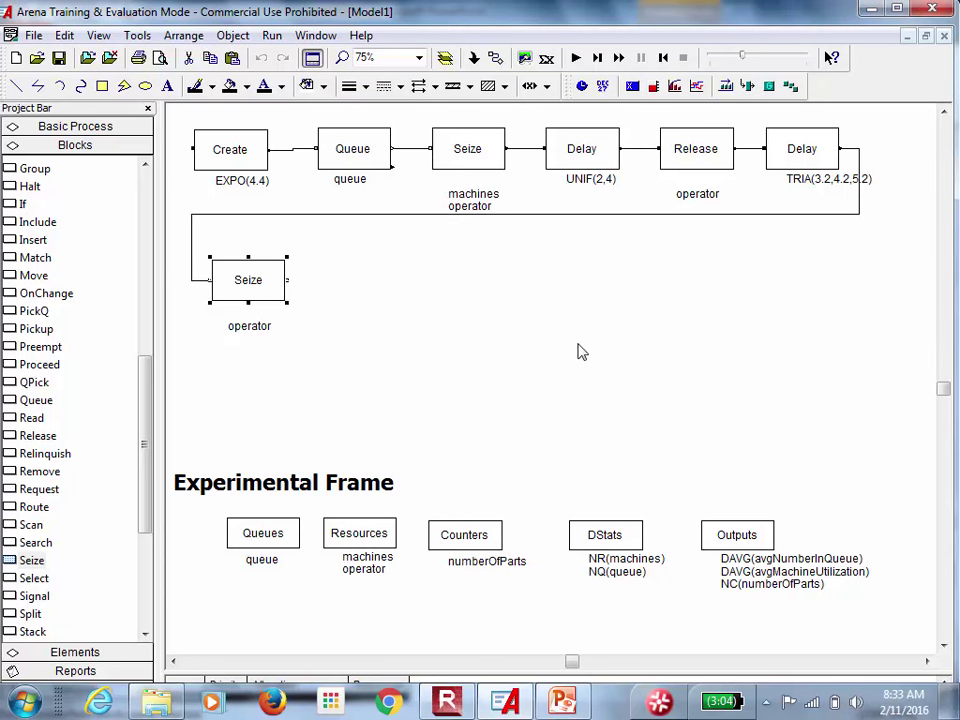
Switch to PowerPoint, highlight the removal-time distribution on the example slide, and return to Arena
{"action": "left_click", "coordinate": [561, 701]}
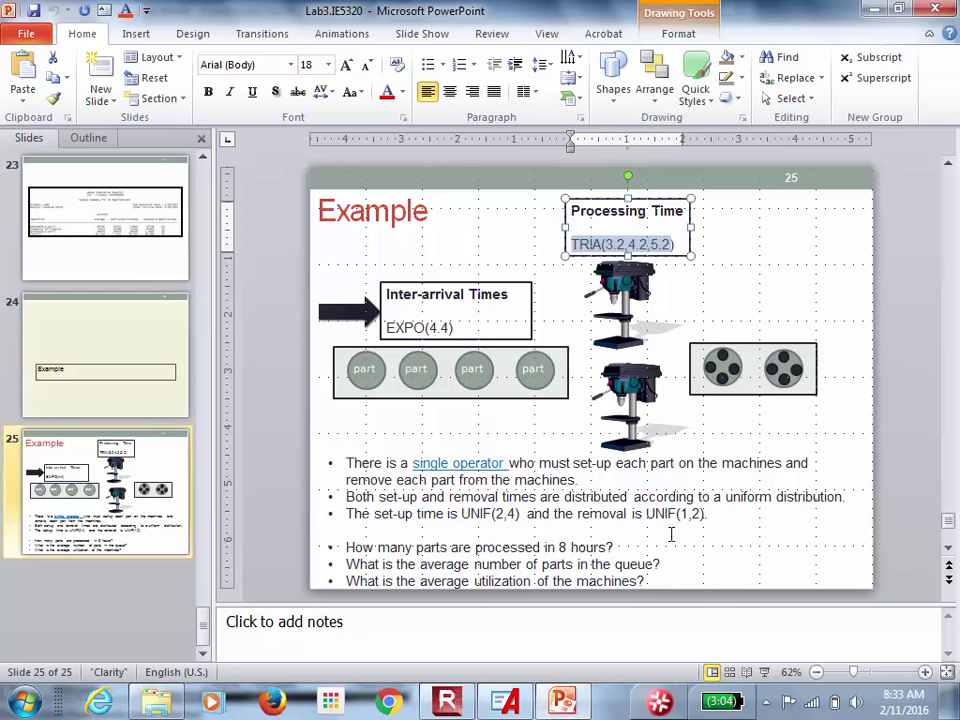
{"action": "left_click_drag", "start_coordinate": [677, 512], "coordinate": [703, 517]}
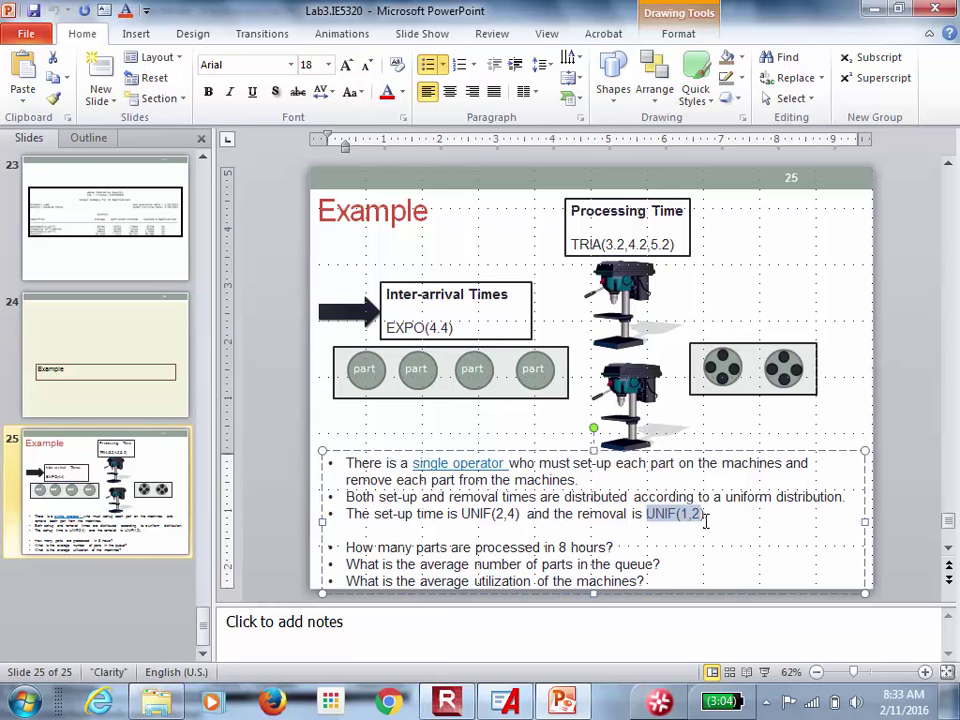
{"action": "left_click", "coordinate": [870, 12]}
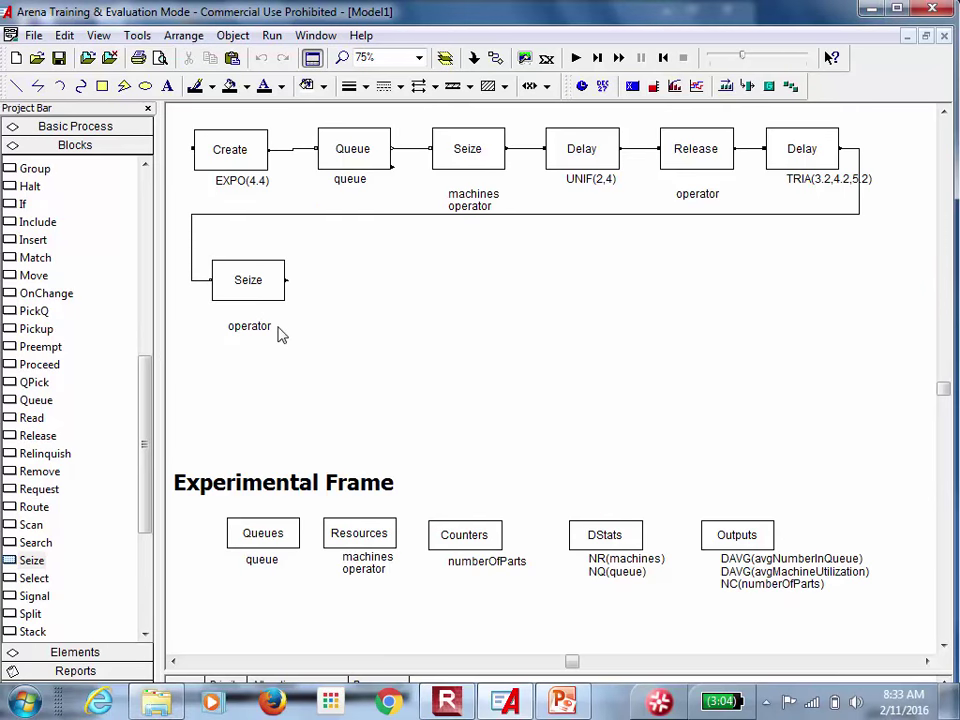
Place a Delay block beside the second Seize block and set its duration to UNIF(1,2)
{"action": "left_click_drag", "start_coordinate": [141, 439], "coordinate": [171, 324]}
{"action": "left_click_drag", "start_coordinate": [33, 245], "coordinate": [316, 289]}
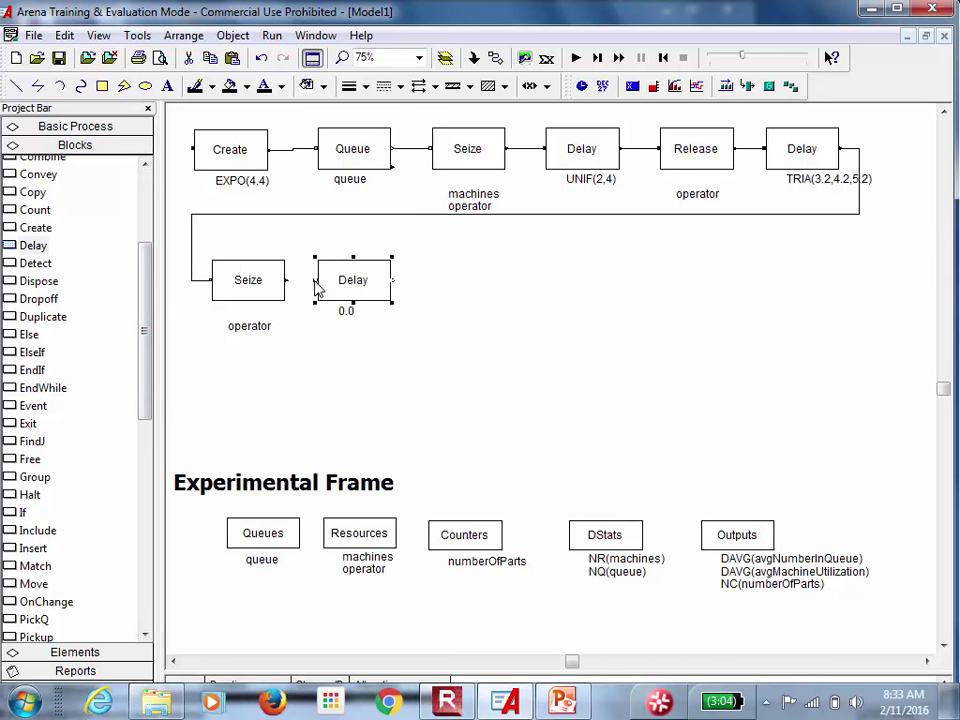
{"action": "double_click", "coordinate": [347, 292]}
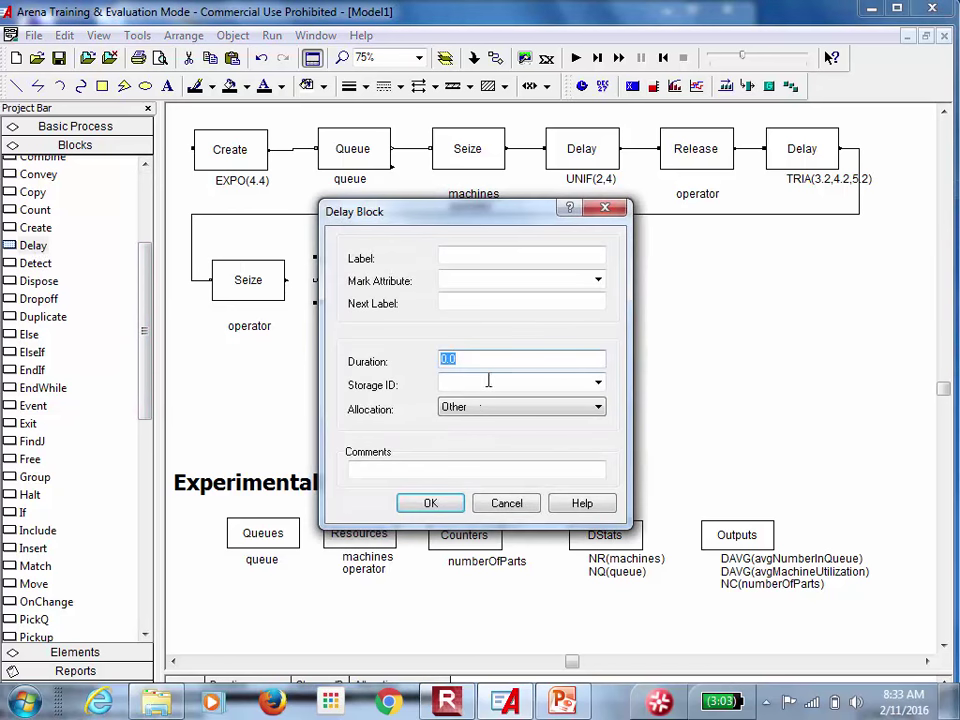
{"action": "type", "text": "UNIF(1,2)"}
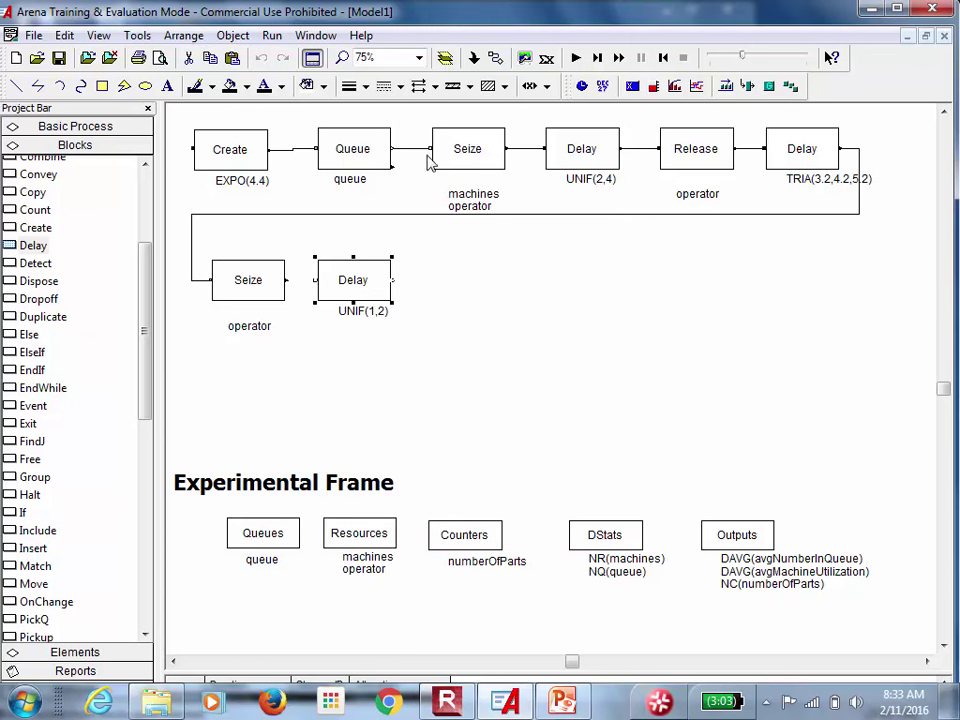
Connect the second Seize block's exit to the UNIF(1,2) Delay block's entry
{"action": "left_click", "coordinate": [497, 58]}
{"action": "left_click", "coordinate": [285, 280]}
{"action": "left_click", "coordinate": [316, 280]}
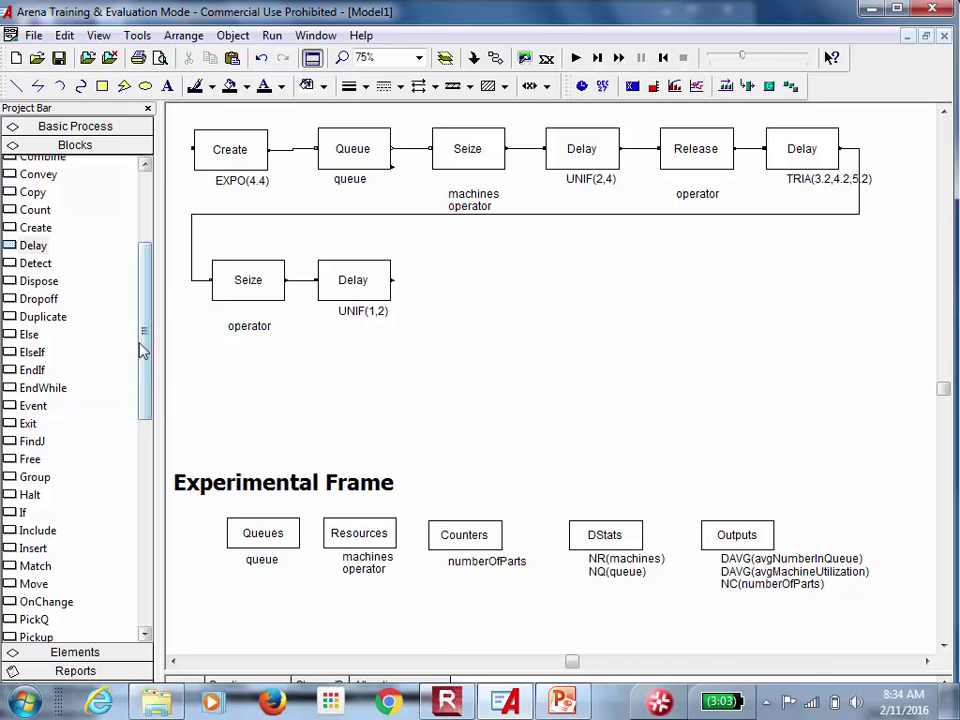
Place a second Release block beside the UNIF(1,2) Delay block and connect the Delay block to it
{"action": "scroll", "coordinate": [137, 379], "scroll_direction": "down", "scroll_amount": 3}
{"action": "scroll", "coordinate": [137, 379], "scroll_direction": "down", "scroll_amount": 3}
{"action": "left_click_drag", "start_coordinate": [50, 515], "coordinate": [431, 292]}
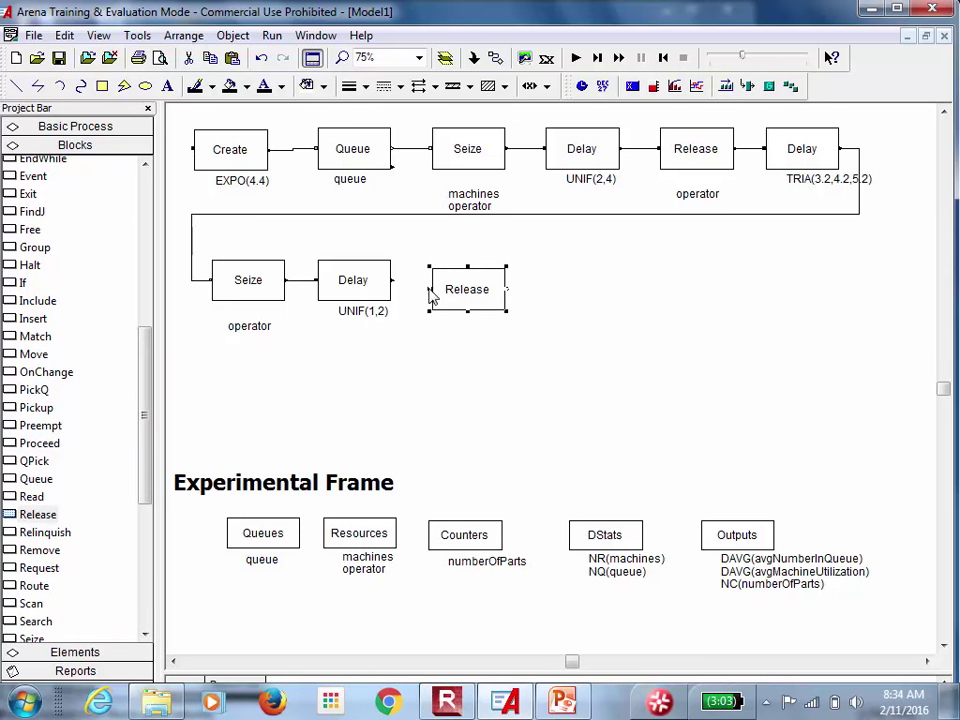
{"action": "left_click", "coordinate": [494, 58]}
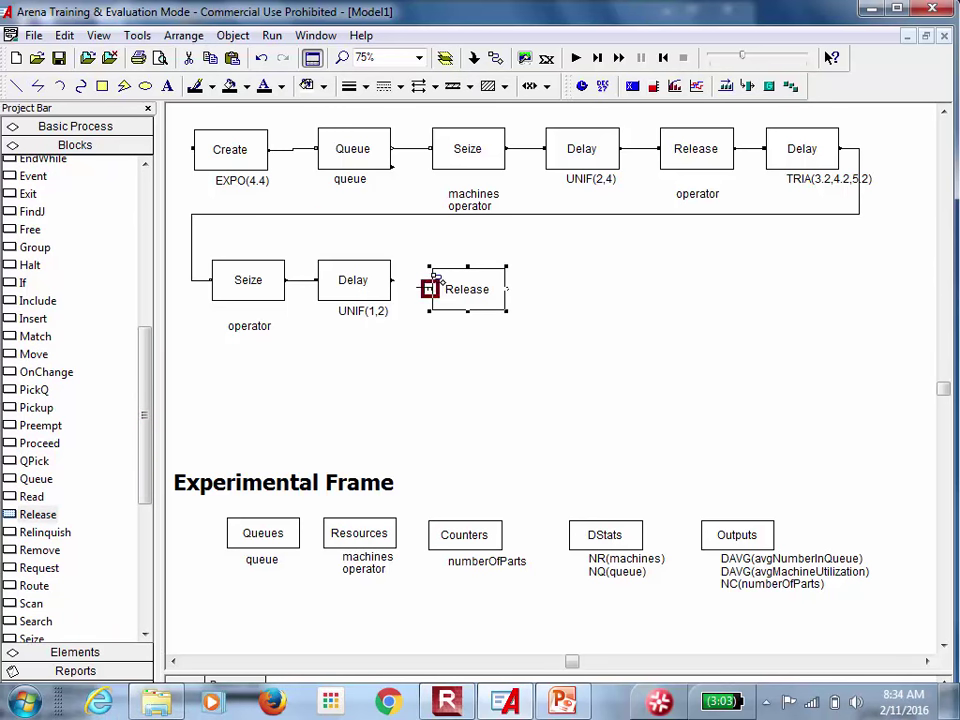
{"action": "left_click", "coordinate": [393, 276]}
{"action": "left_click", "coordinate": [430, 289]}
Configure the second Release block to release one unit of machines and one unit of operator
{"action": "double_click", "coordinate": [476, 298]}
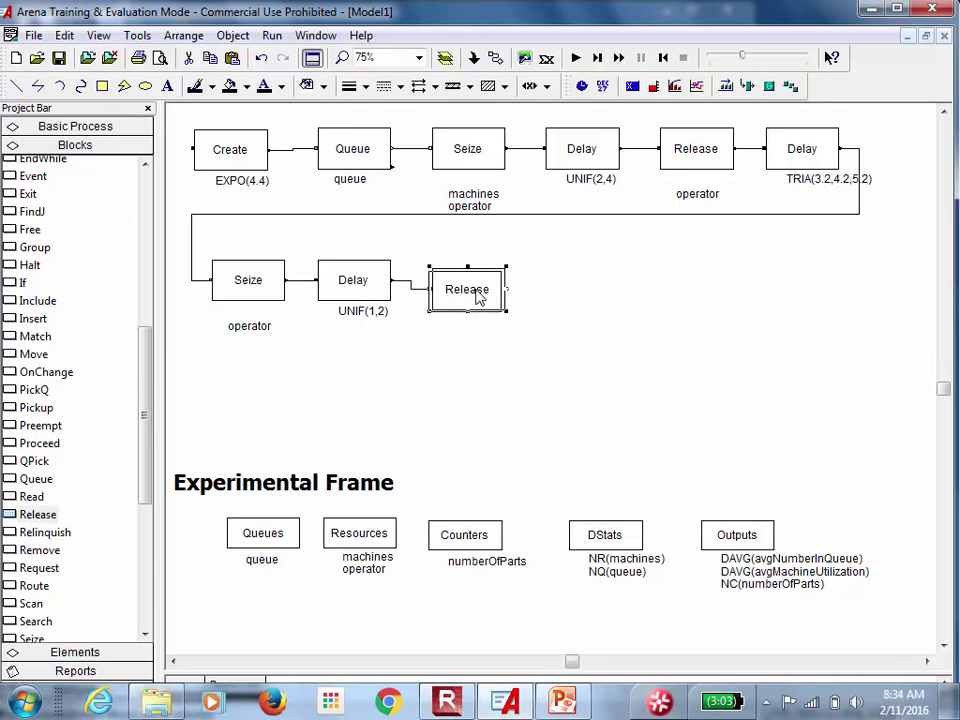
{"action": "left_click", "coordinate": [565, 356]}
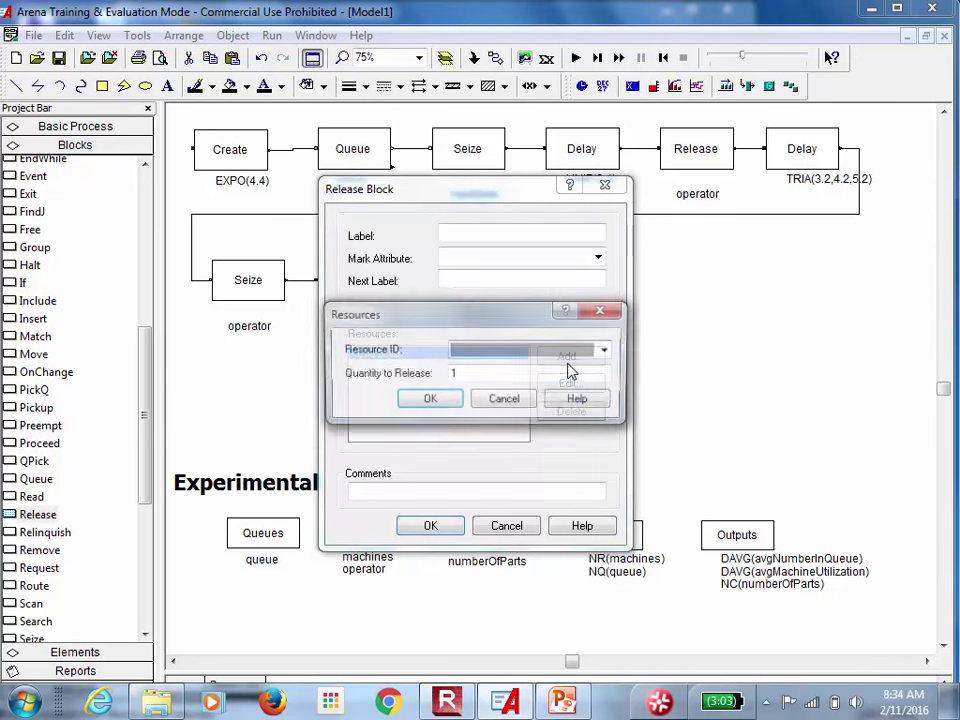
{"action": "left_click", "coordinate": [607, 350]}
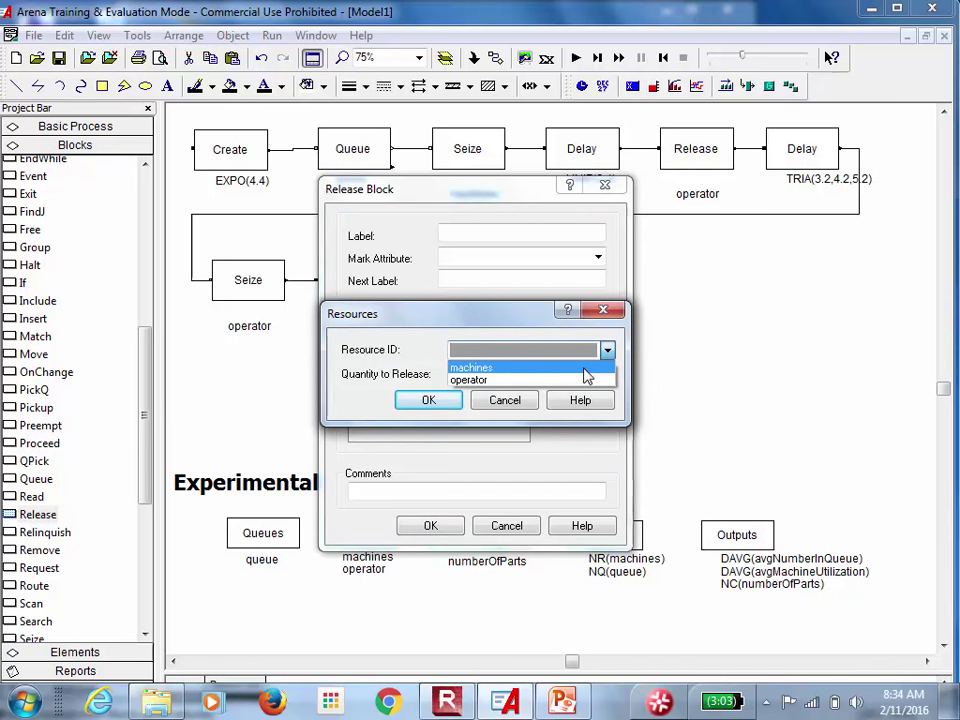
{"action": "left_click", "coordinate": [585, 368]}
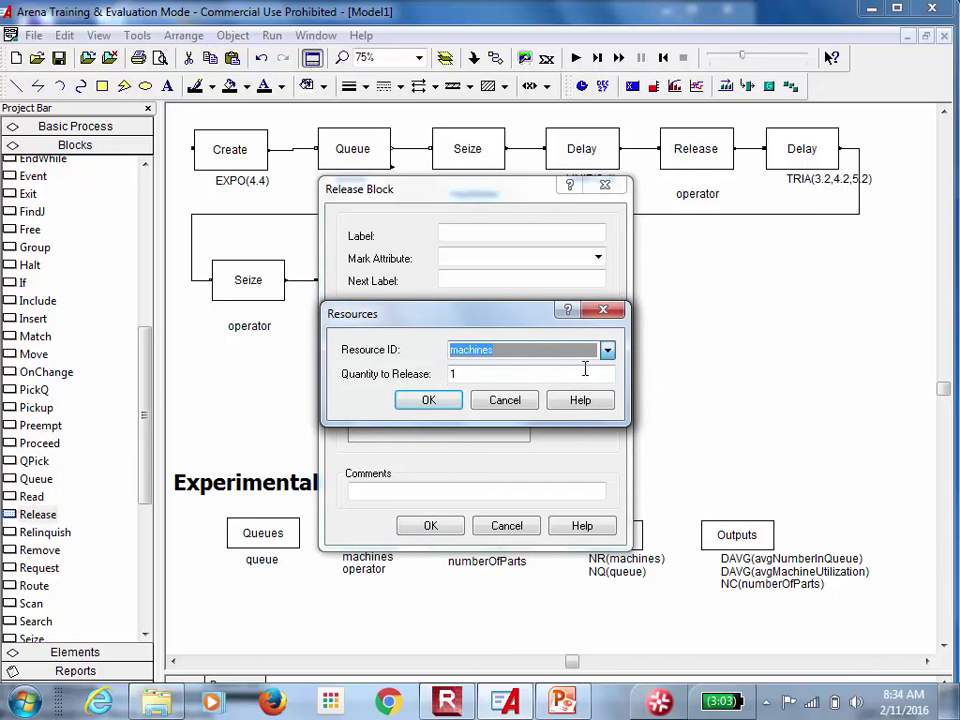
{"action": "left_click", "coordinate": [424, 403]}
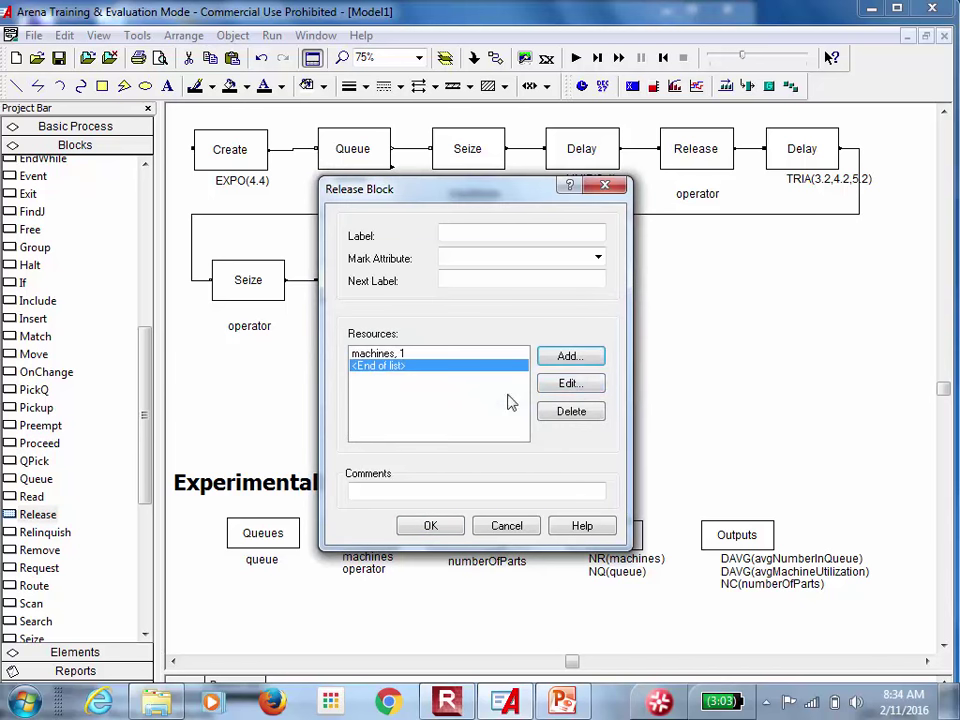
{"action": "left_click", "coordinate": [588, 362]}
{"action": "left_click", "coordinate": [606, 352]}
{"action": "left_click", "coordinate": [585, 378]}
{"action": "left_click", "coordinate": [428, 400]}
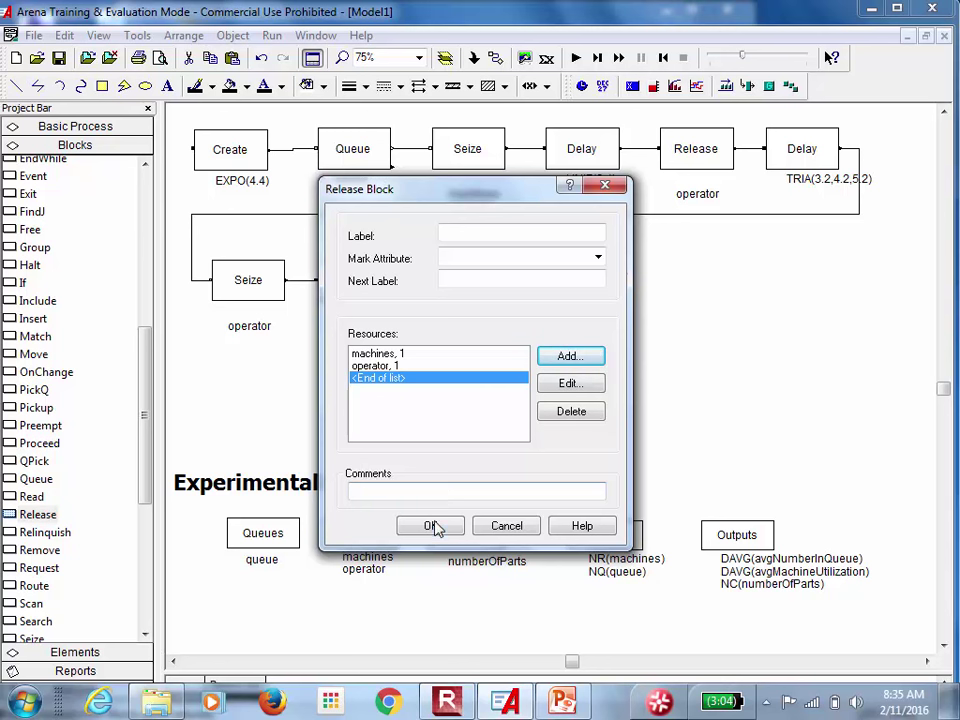
{"action": "left_click", "coordinate": [432, 526]}
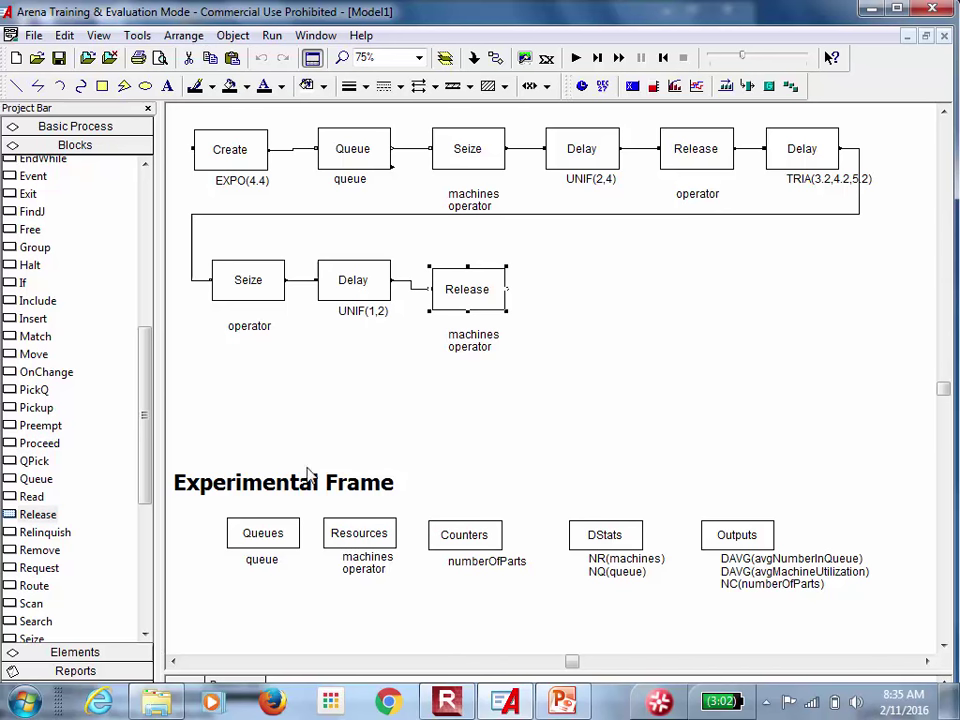
Place a Count block connected after the second Release block and set its counter to numberOfParts with an increment of 1
{"action": "left_click_drag", "start_coordinate": [144, 430], "coordinate": [147, 377]}
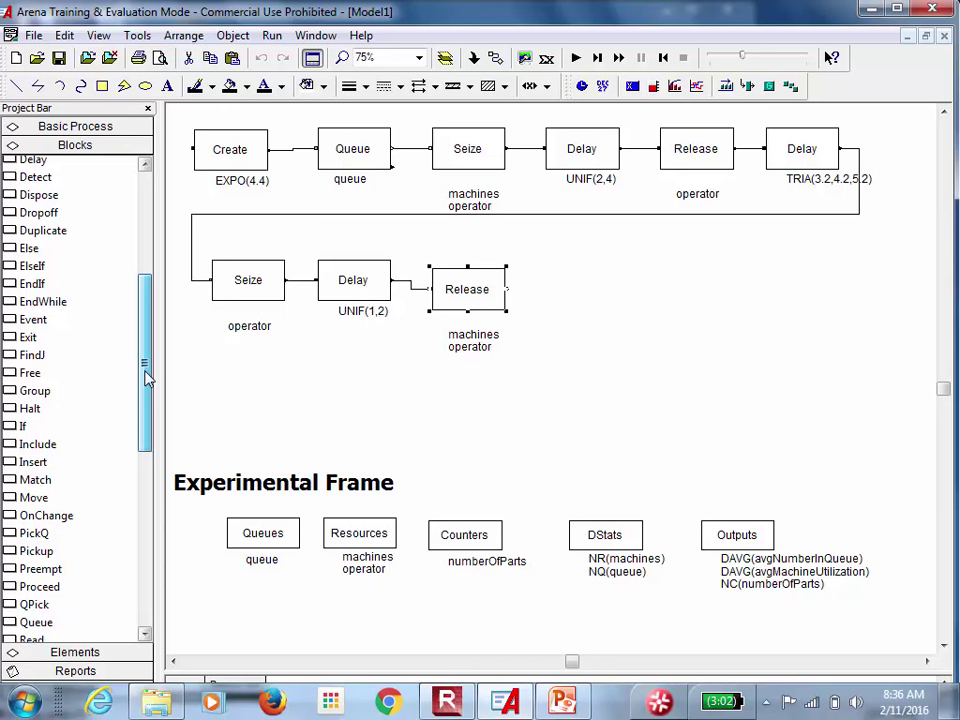
{"action": "left_click_drag", "start_coordinate": [146, 375], "coordinate": [158, 294]}
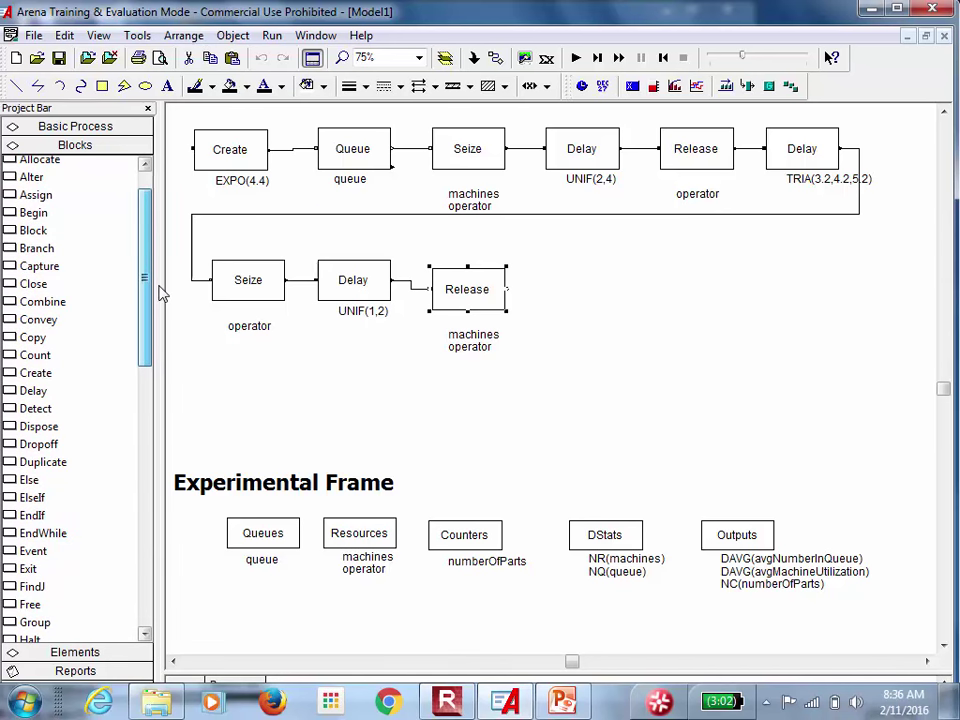
{"action": "left_click_drag", "start_coordinate": [40, 355], "coordinate": [546, 295]}
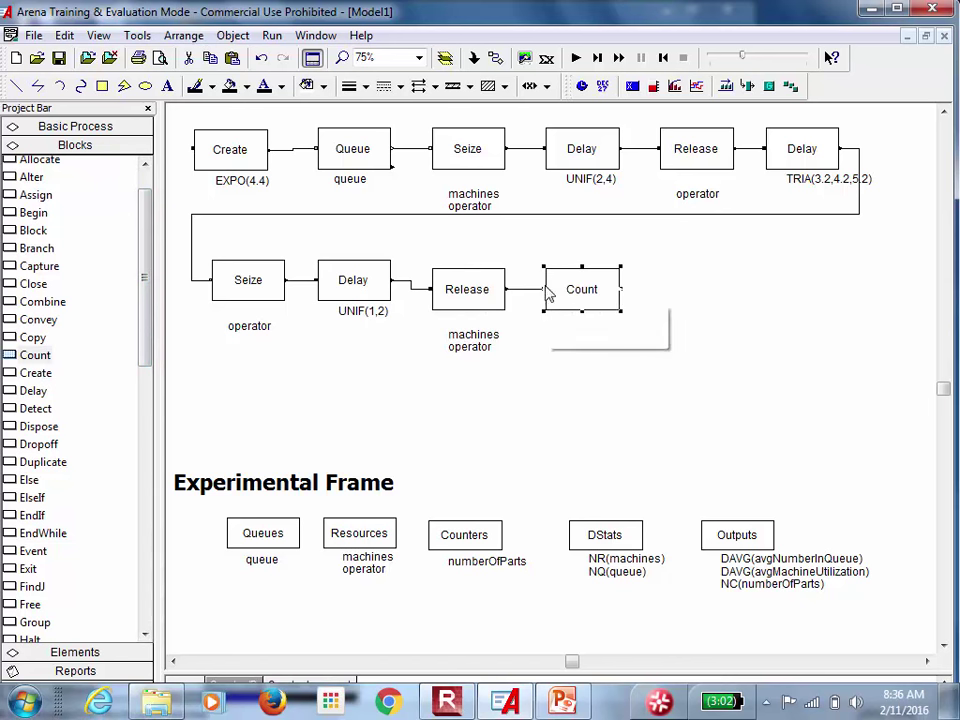
{"action": "double_click", "coordinate": [585, 290]}
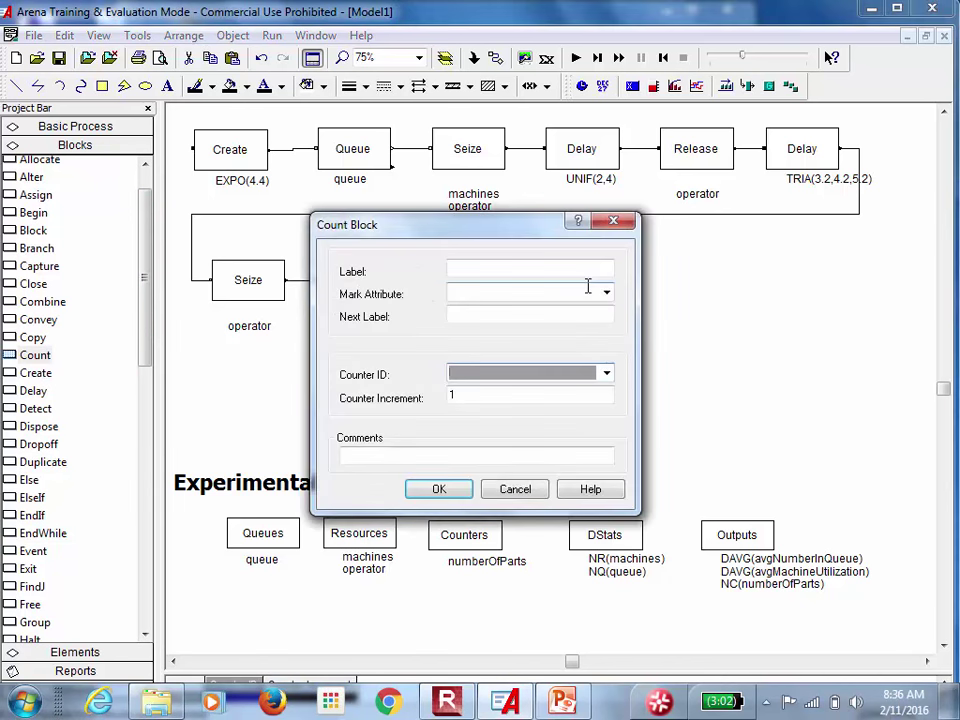
{"action": "left_click", "coordinate": [607, 372]}
{"action": "left_click", "coordinate": [589, 391]}
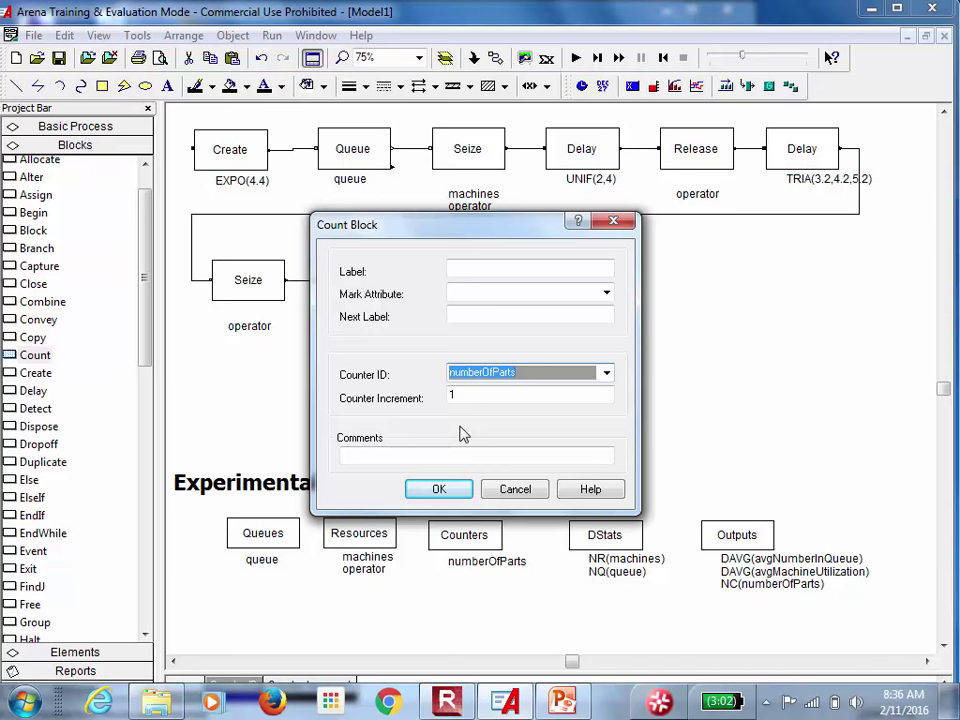
{"action": "left_click", "coordinate": [445, 488]}
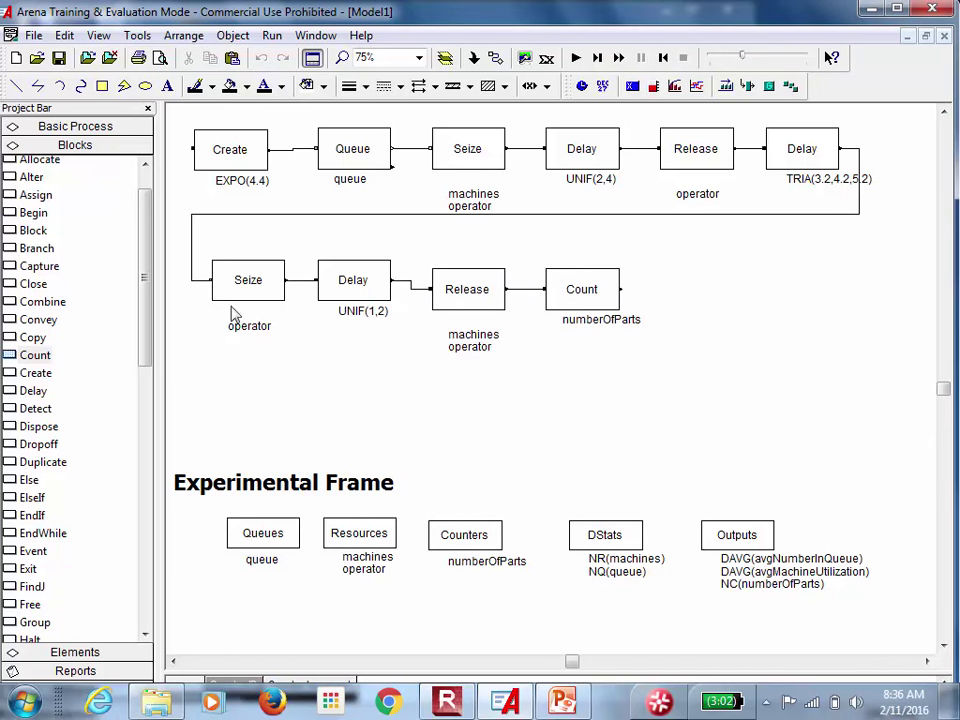
Place a Dispose block beside the Count block and connect the Count block's exit to it
{"action": "left_click_drag", "start_coordinate": [148, 277], "coordinate": [148, 316]}
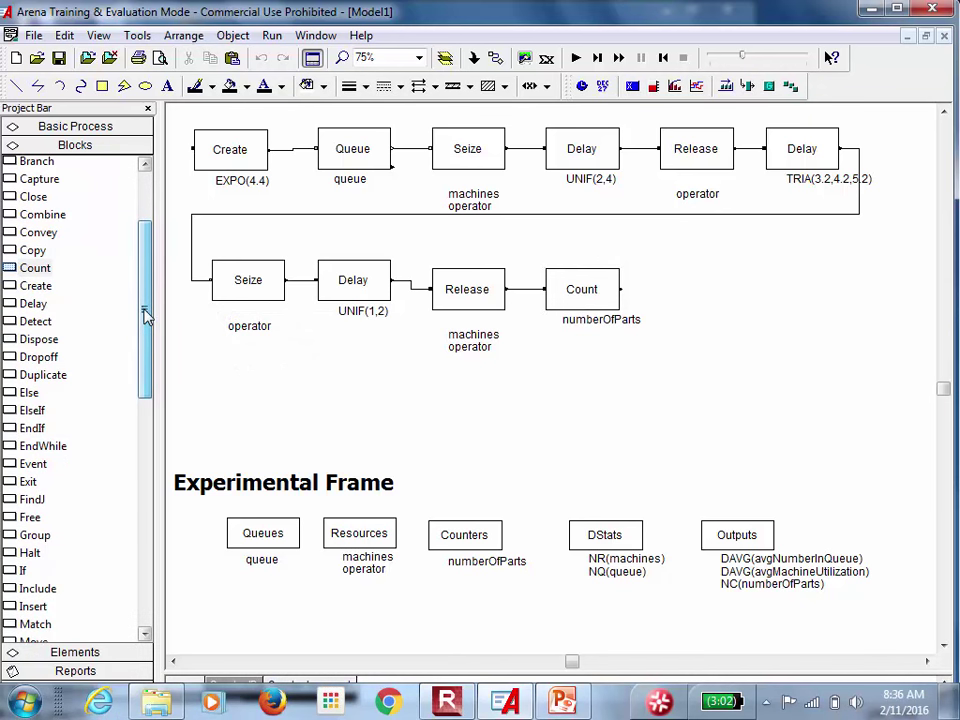
{"action": "left_click_drag", "start_coordinate": [72, 340], "coordinate": [646, 296]}
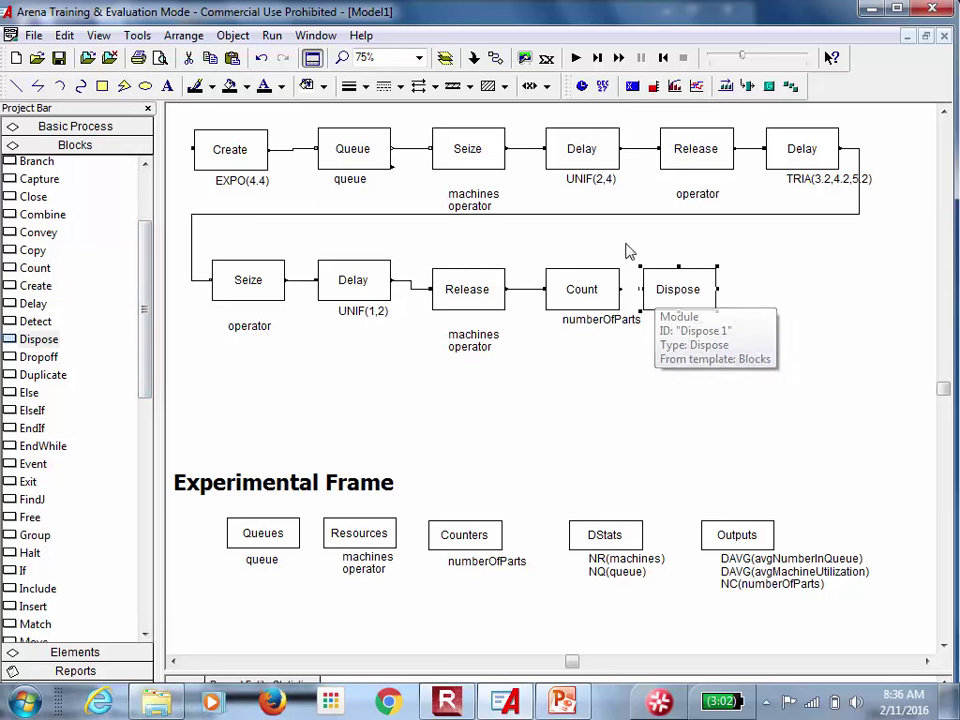
{"action": "left_click", "coordinate": [495, 58]}
{"action": "left_click", "coordinate": [621, 289]}
{"action": "left_click", "coordinate": [640, 289]}
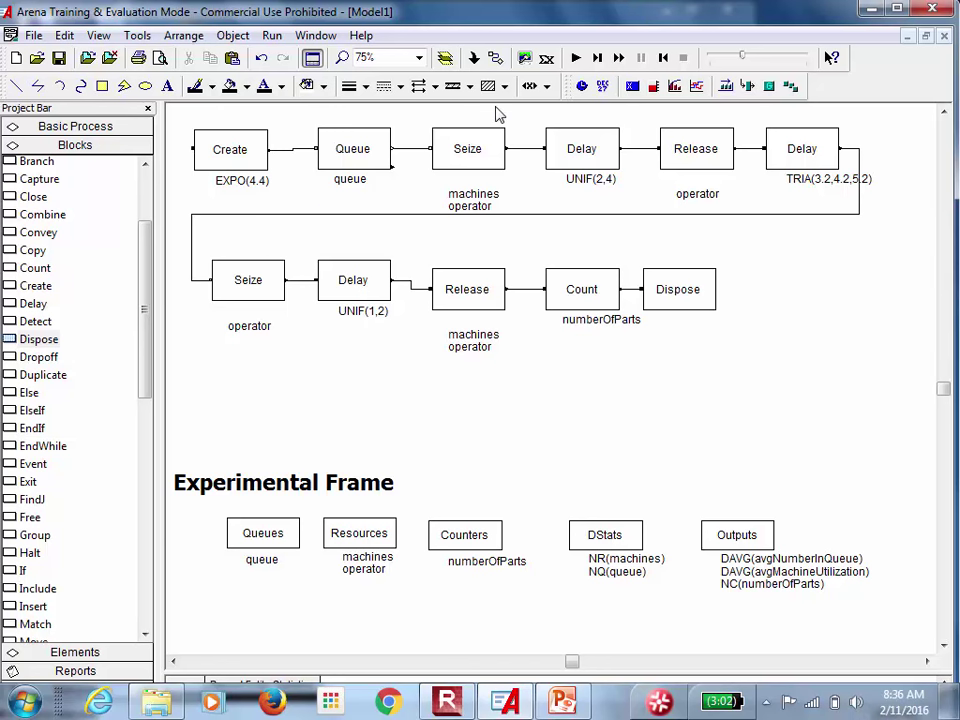
Check the model for errors, inspect the block behind the reported warning, and close it without changes
{"action": "left_click", "coordinate": [271, 38]}
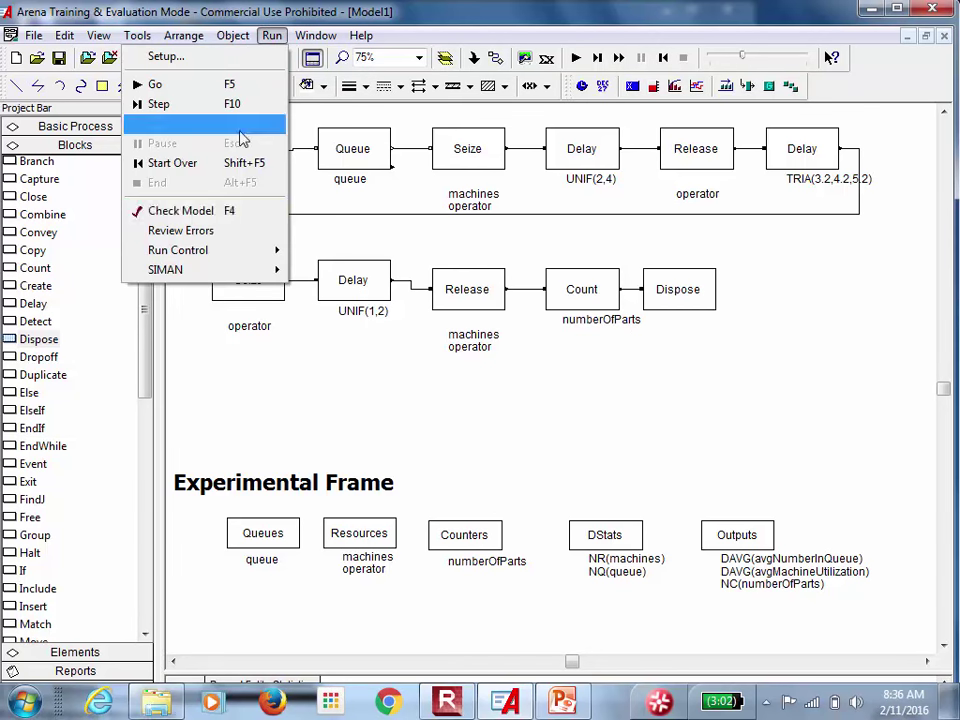
{"action": "left_click", "coordinate": [259, 212]}
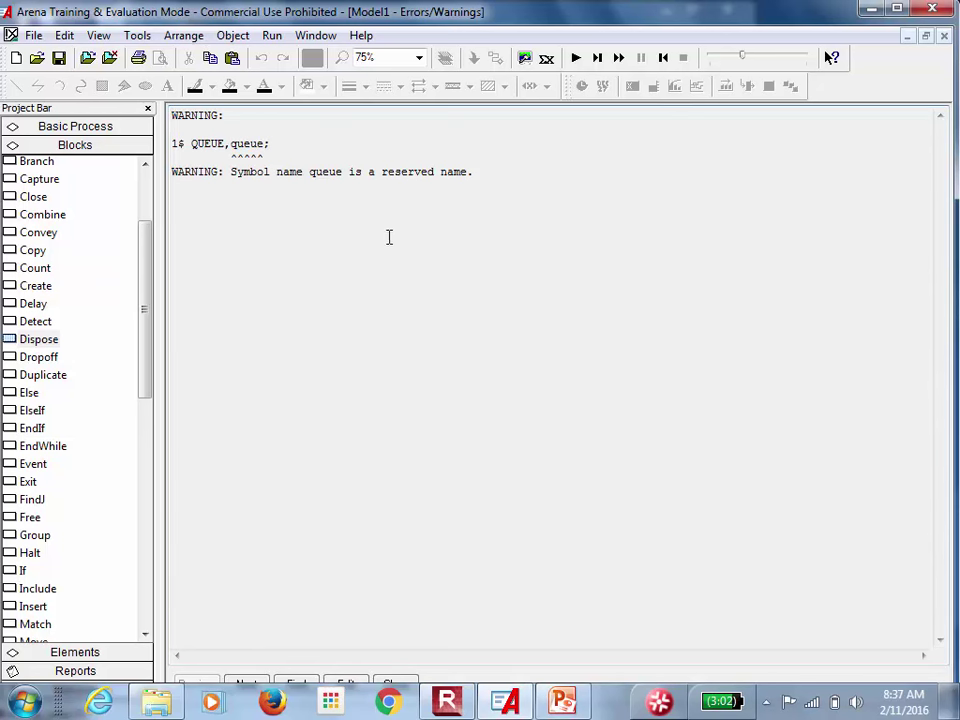
{"action": "left_click", "coordinate": [897, 12]}
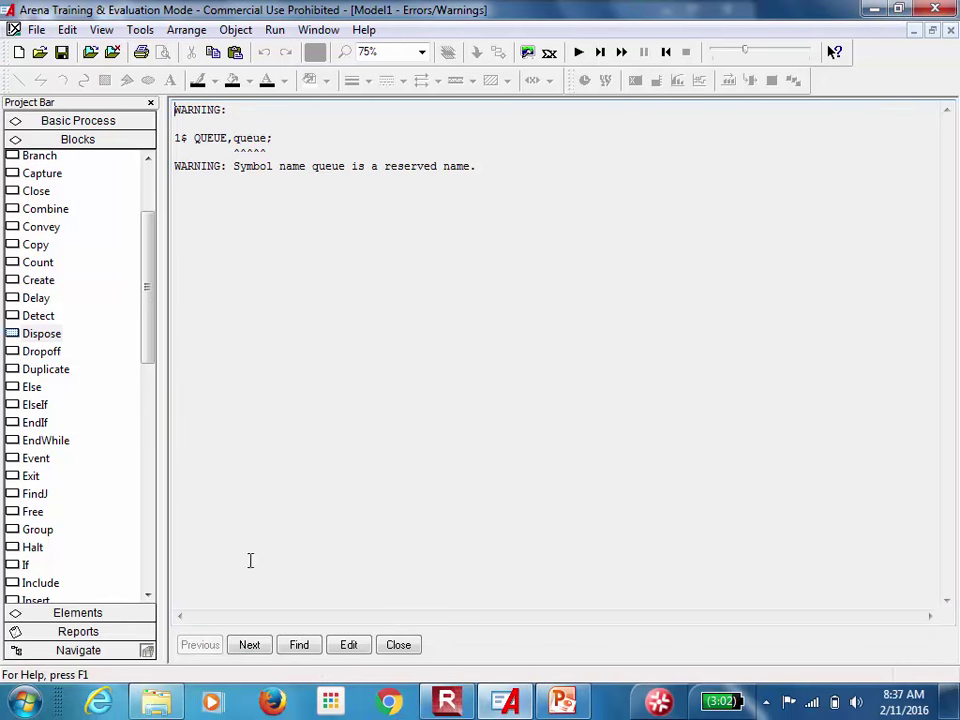
{"action": "left_click", "coordinate": [360, 650]}
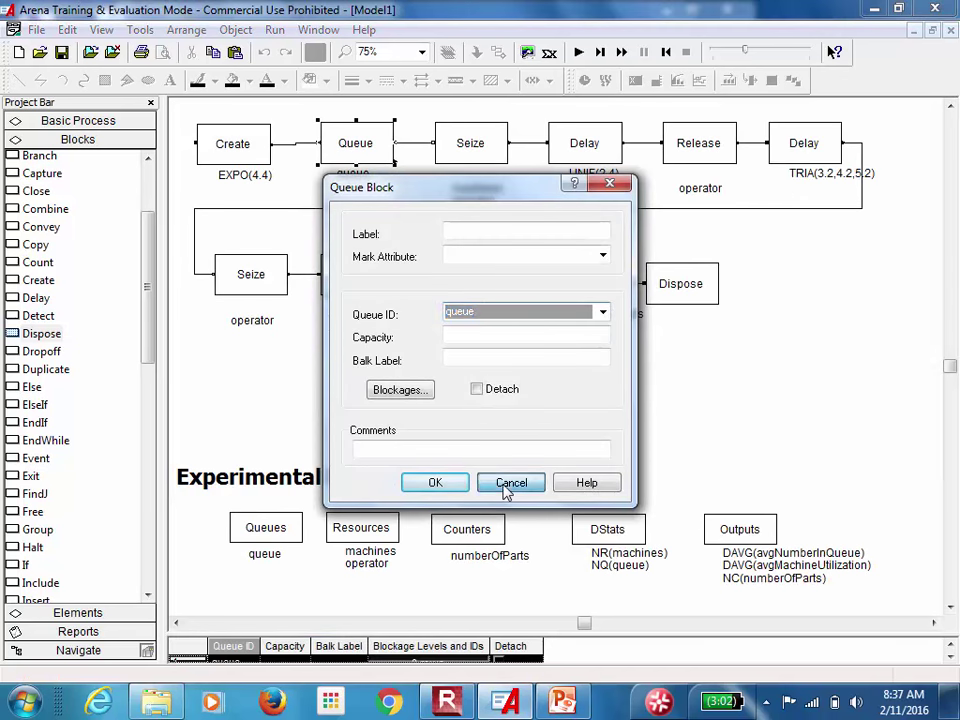
{"action": "left_click", "coordinate": [510, 483]}
Rename the queue in the Queues element to queue1
{"action": "double_click", "coordinate": [270, 530]}
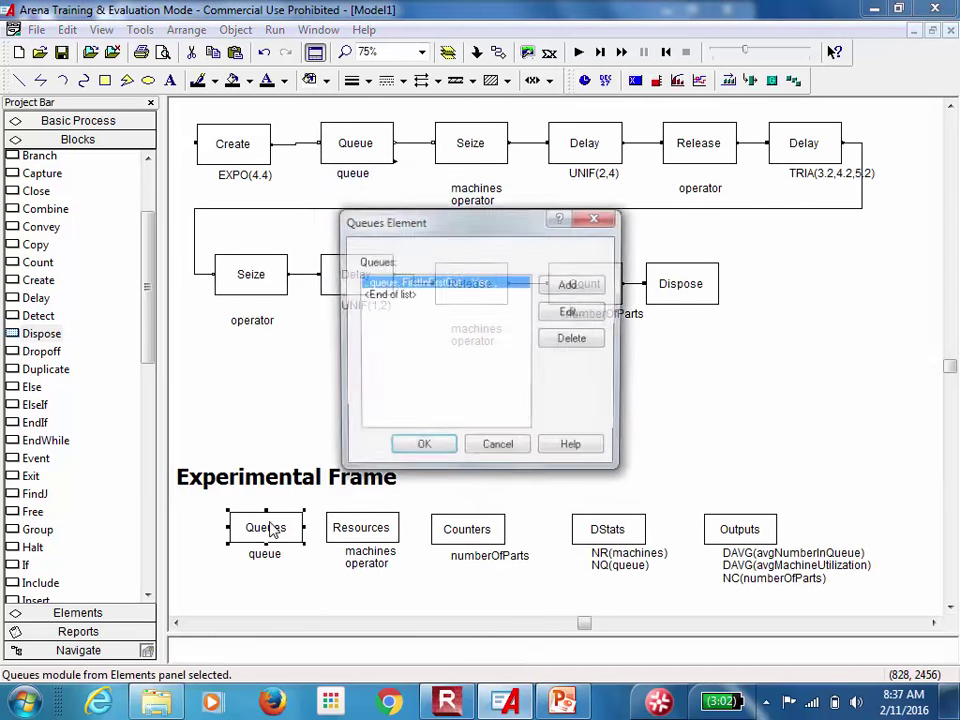
{"action": "left_click", "coordinate": [567, 314]}
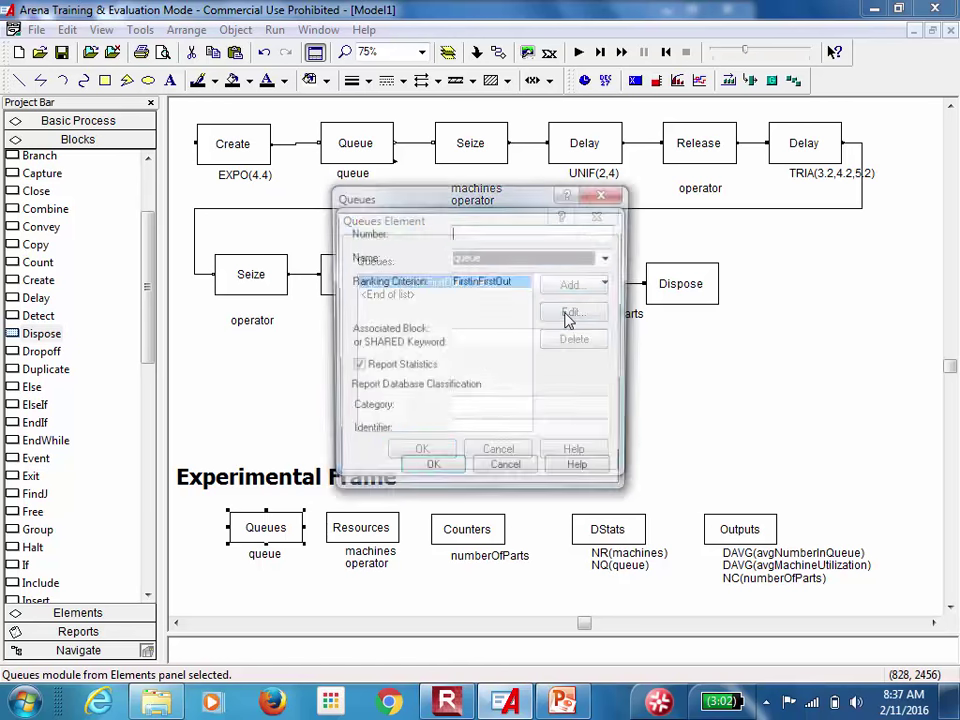
{"action": "double_click", "coordinate": [484, 254]}
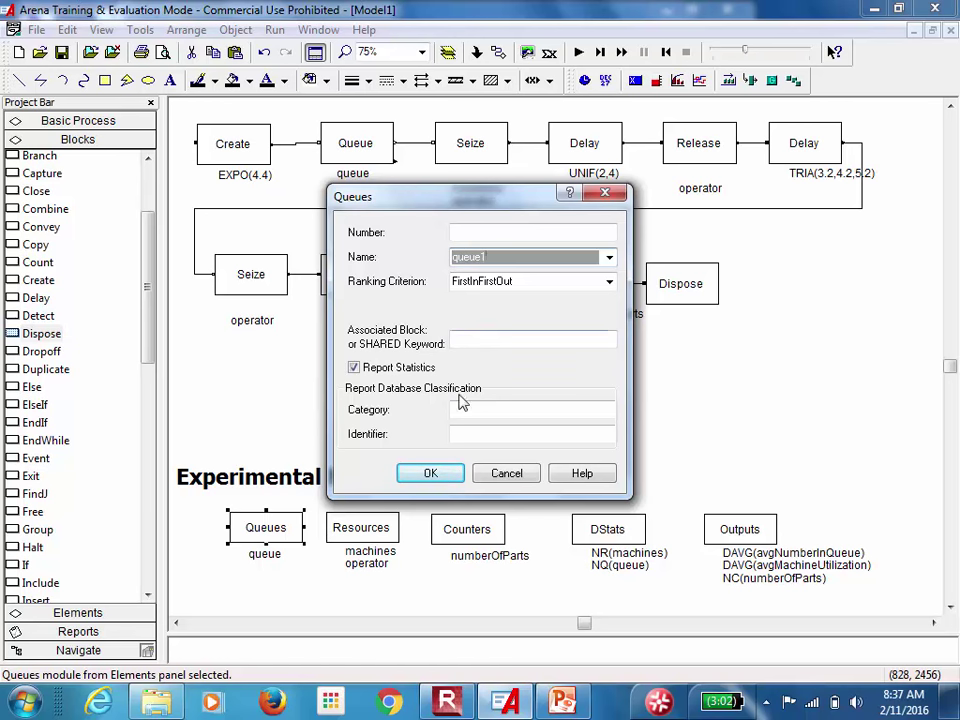
{"action": "left_click", "coordinate": [438, 472]}
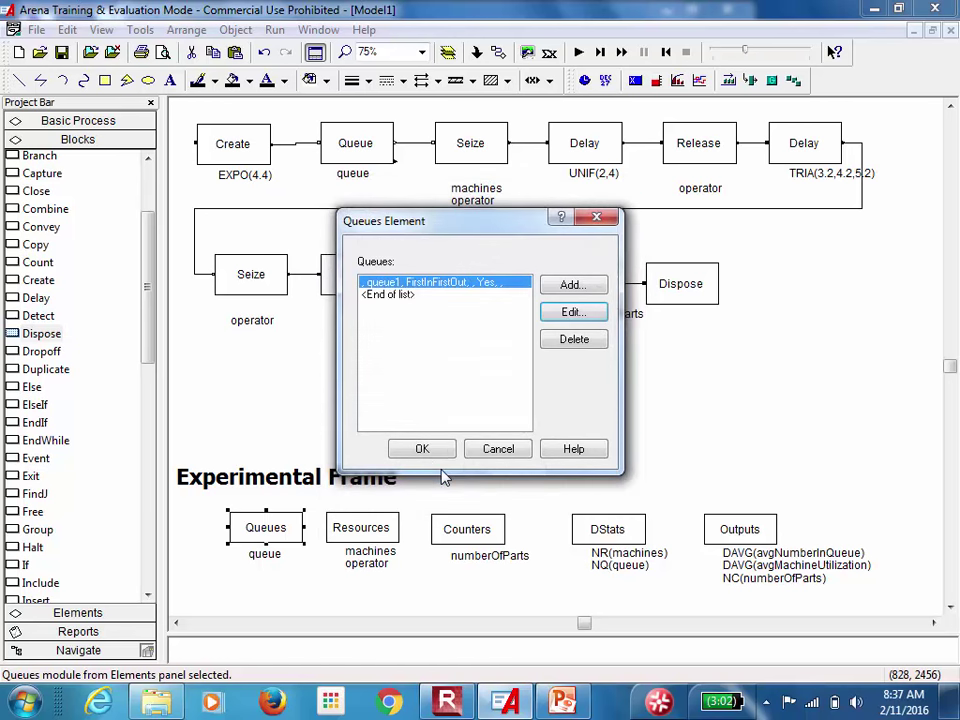
{"action": "left_click", "coordinate": [424, 451]}
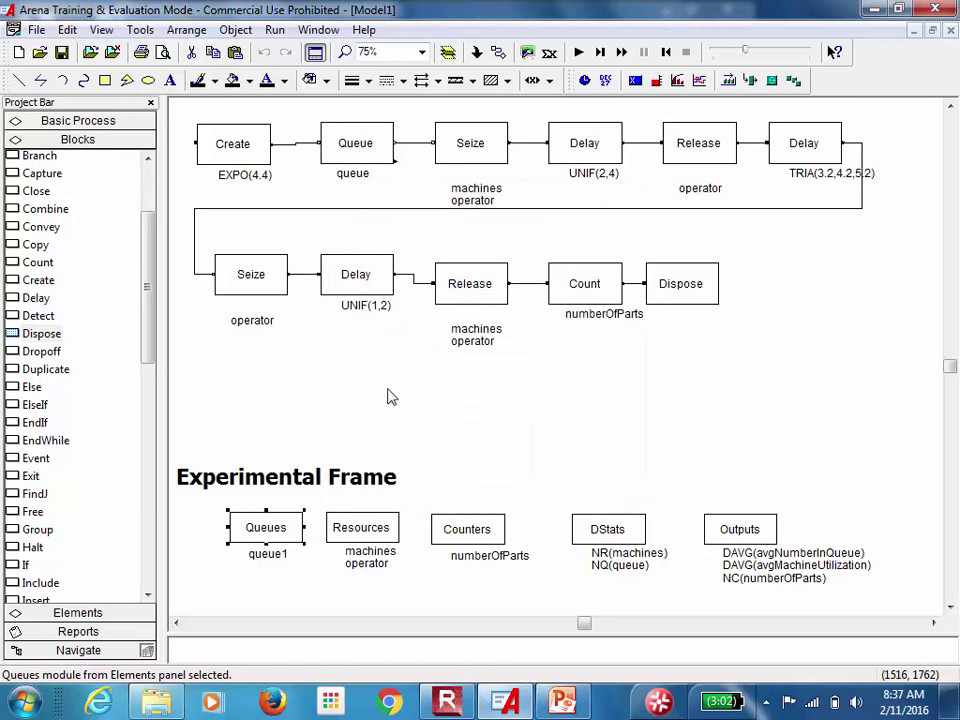
Set the Queue block's Queue ID to queue1
{"action": "double_click", "coordinate": [371, 154]}
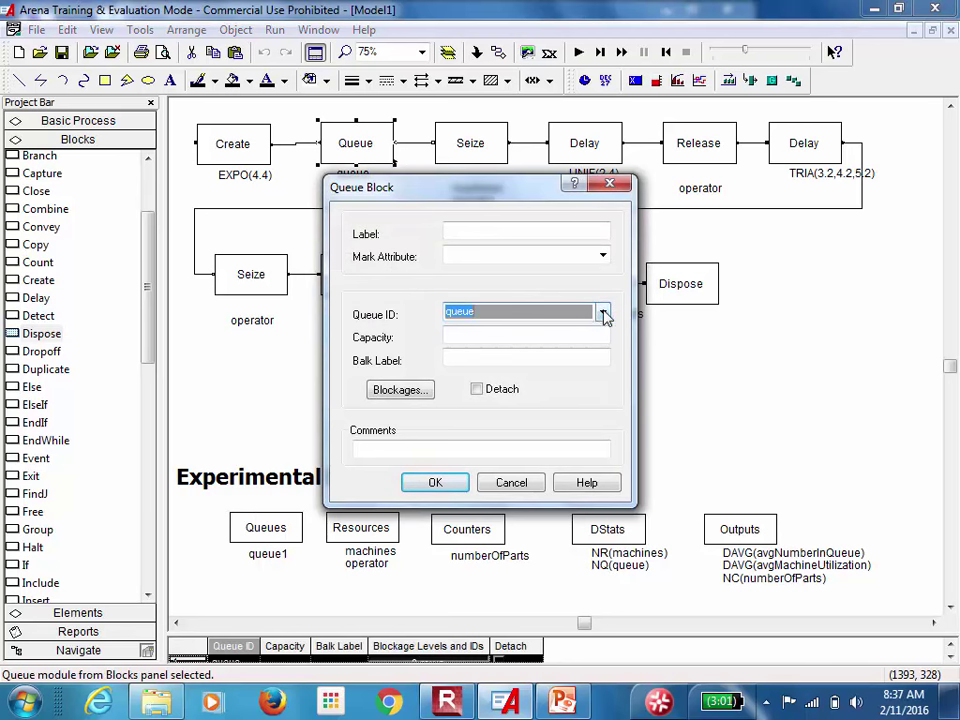
{"action": "left_click", "coordinate": [602, 311]}
{"action": "left_click", "coordinate": [460, 327]}
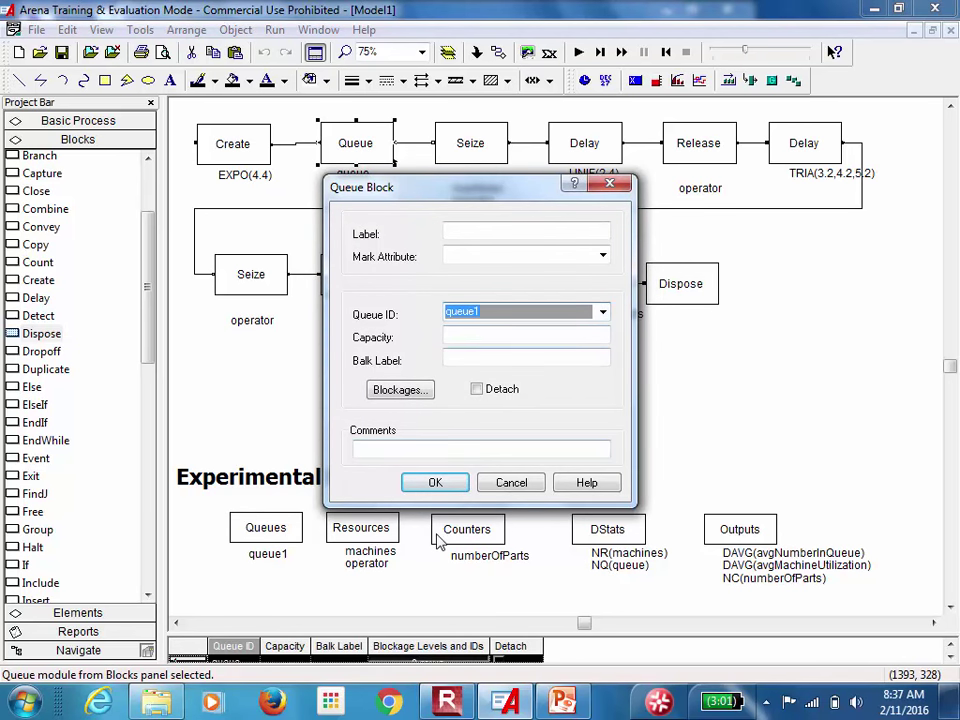
{"action": "left_click", "coordinate": [440, 486]}
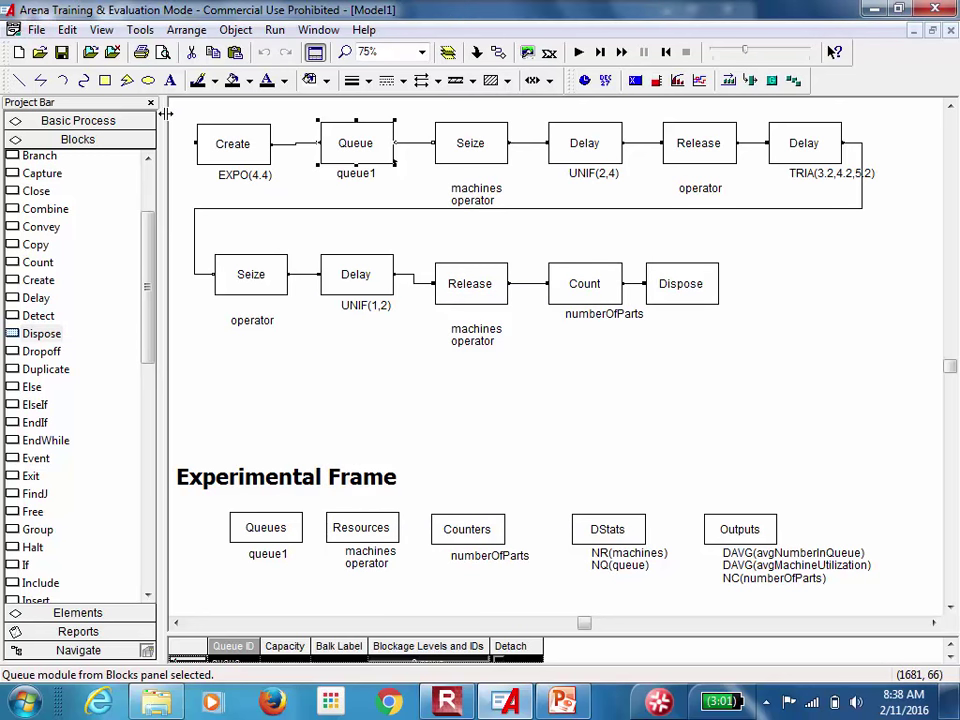
Change the SIMAN expression of the avgNumberInQueue entry in the DStats element to NQ(queue1)
{"action": "double_click", "coordinate": [625, 535]}
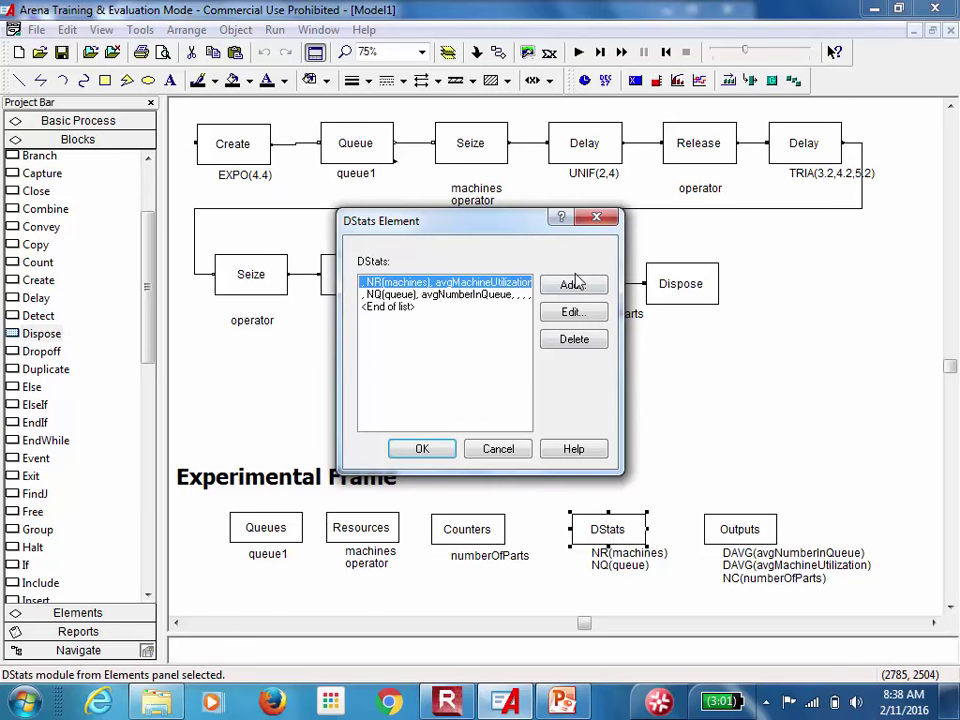
{"action": "left_click", "coordinate": [470, 294]}
{"action": "left_click", "coordinate": [566, 313]}
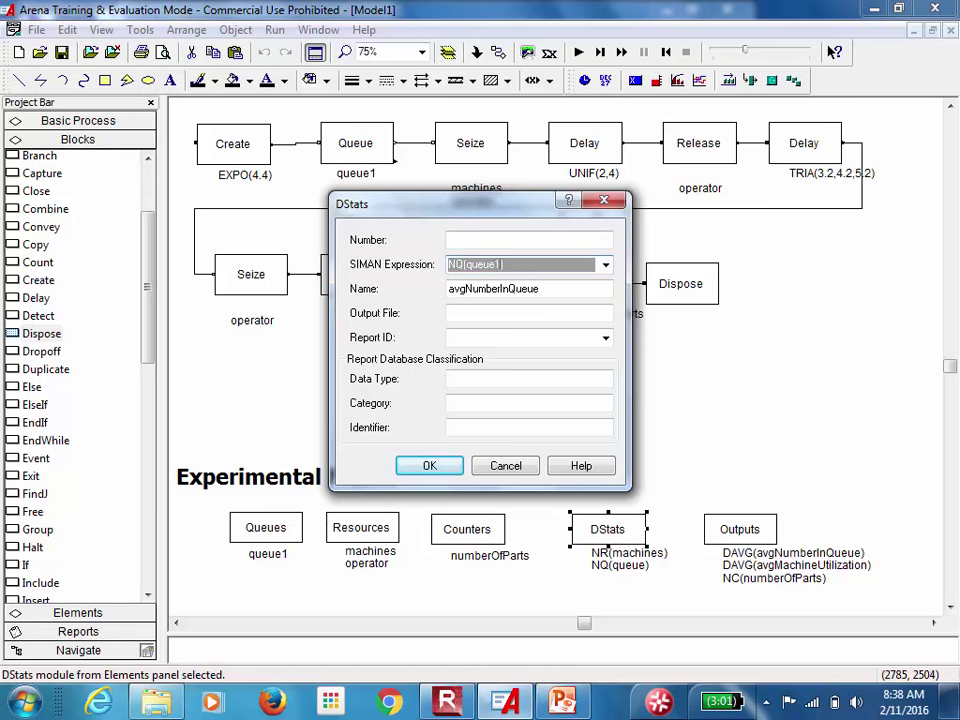
{"action": "left_click", "coordinate": [446, 472]}
{"action": "left_click", "coordinate": [421, 448]}
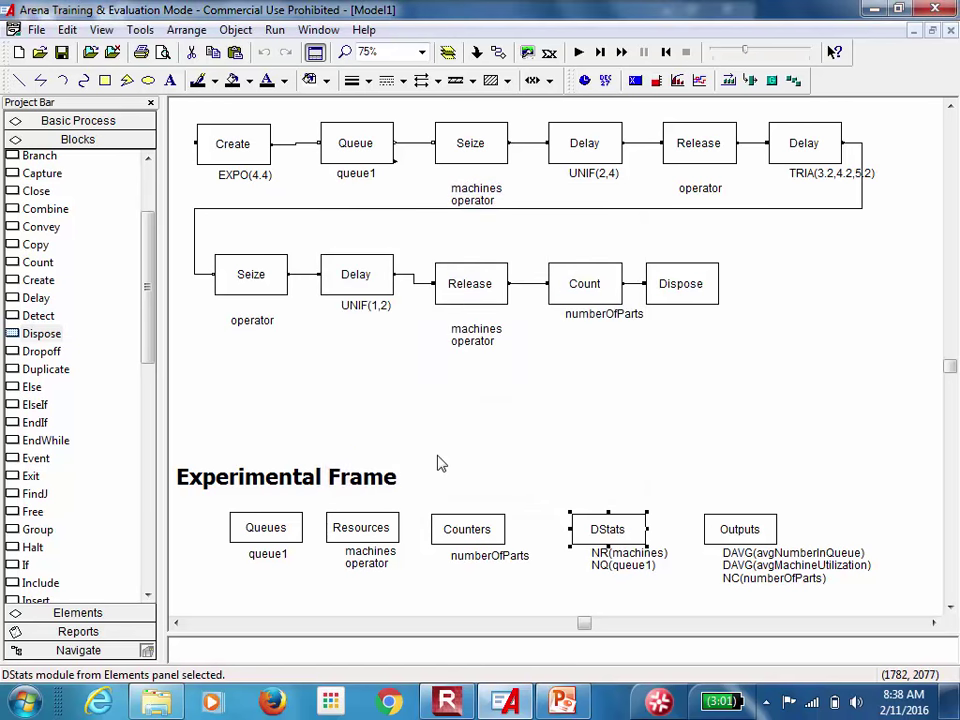
Save the model as ex3 in the model2 folder on the desktop
{"action": "middle_click", "coordinate": [400, 130]}
{"action": "middle_click", "coordinate": [400, 133]}
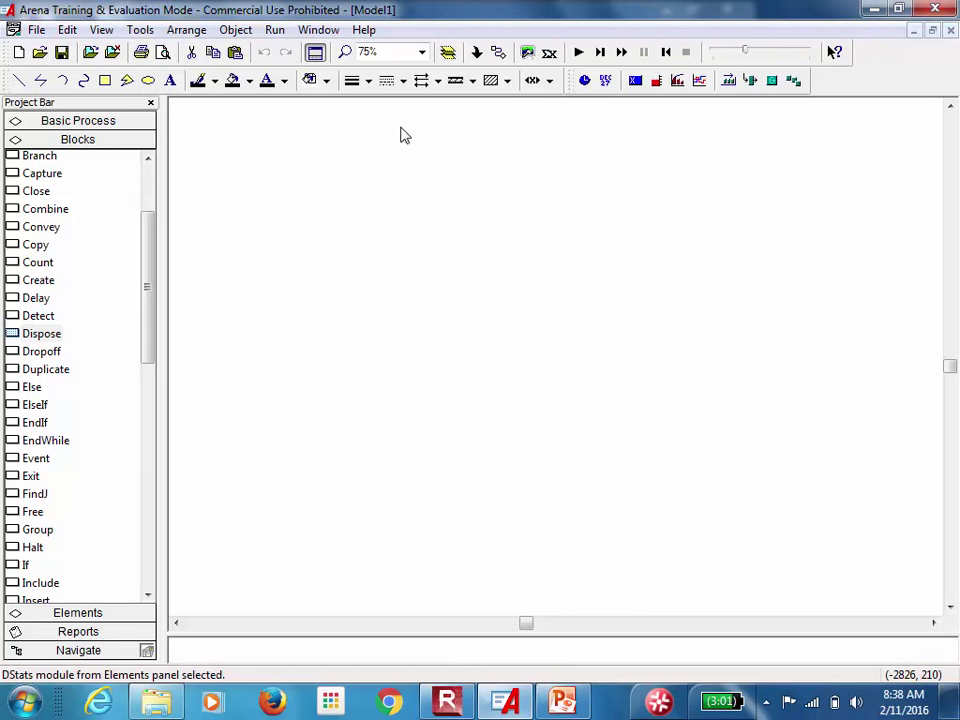
{"action": "left_click", "coordinate": [421, 52]}
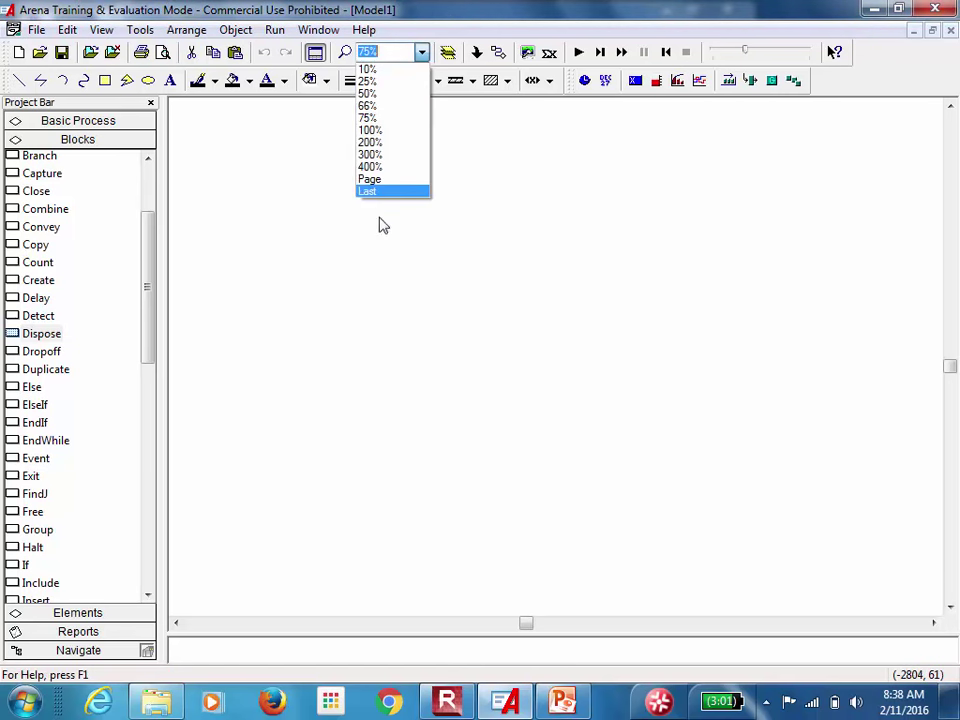
{"action": "left_click", "coordinate": [401, 188]}
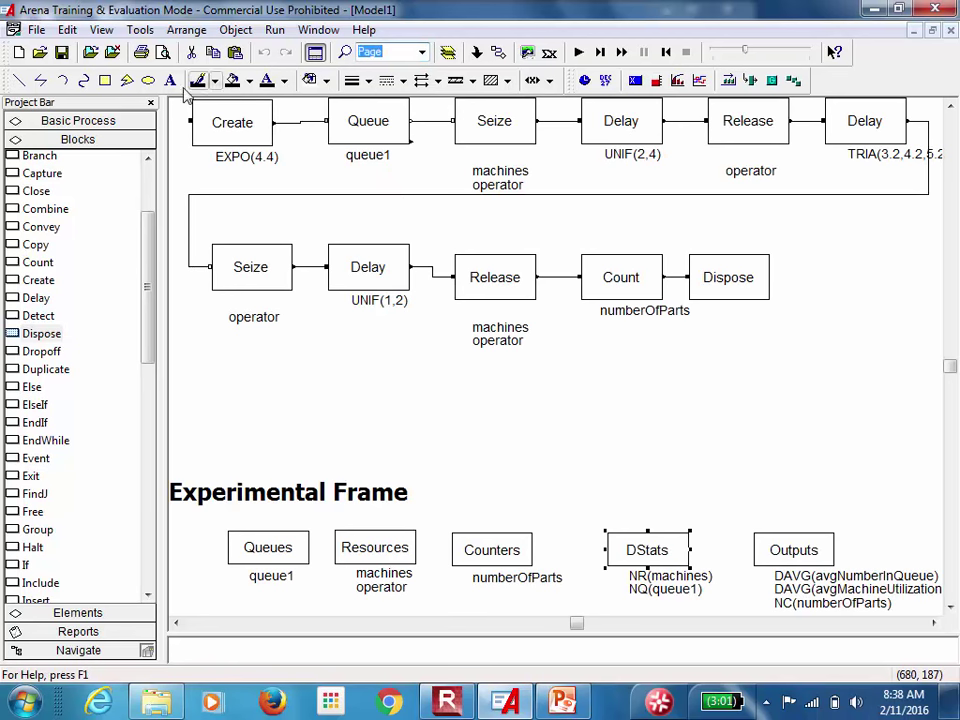
{"action": "left_click", "coordinate": [36, 30]}
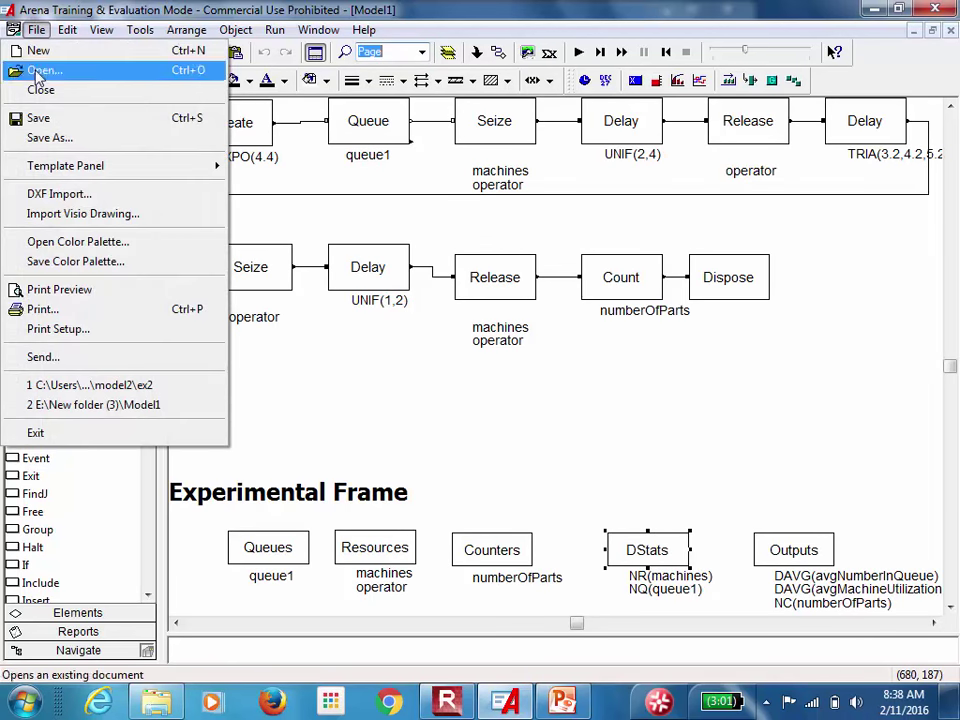
{"action": "left_click", "coordinate": [44, 138]}
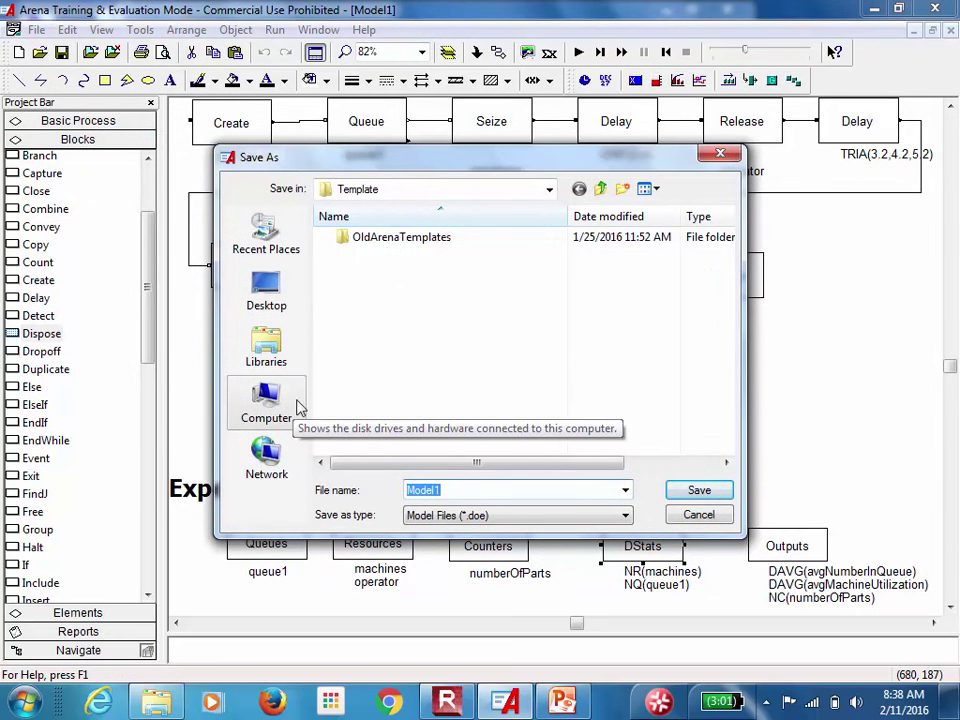
{"action": "left_click", "coordinate": [280, 306]}
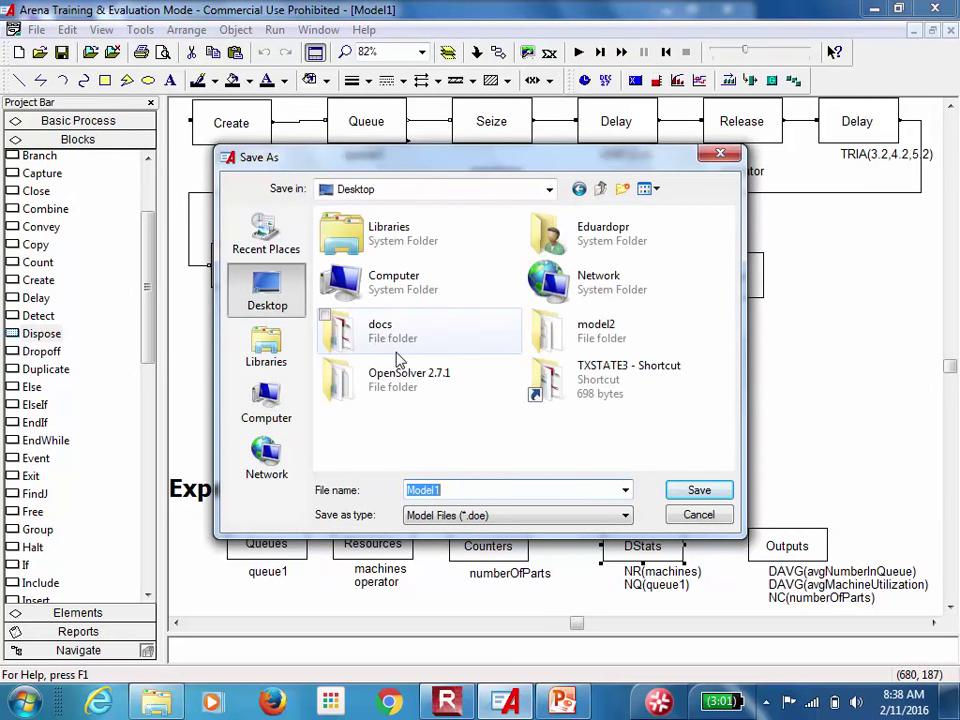
{"action": "double_click", "coordinate": [600, 338]}
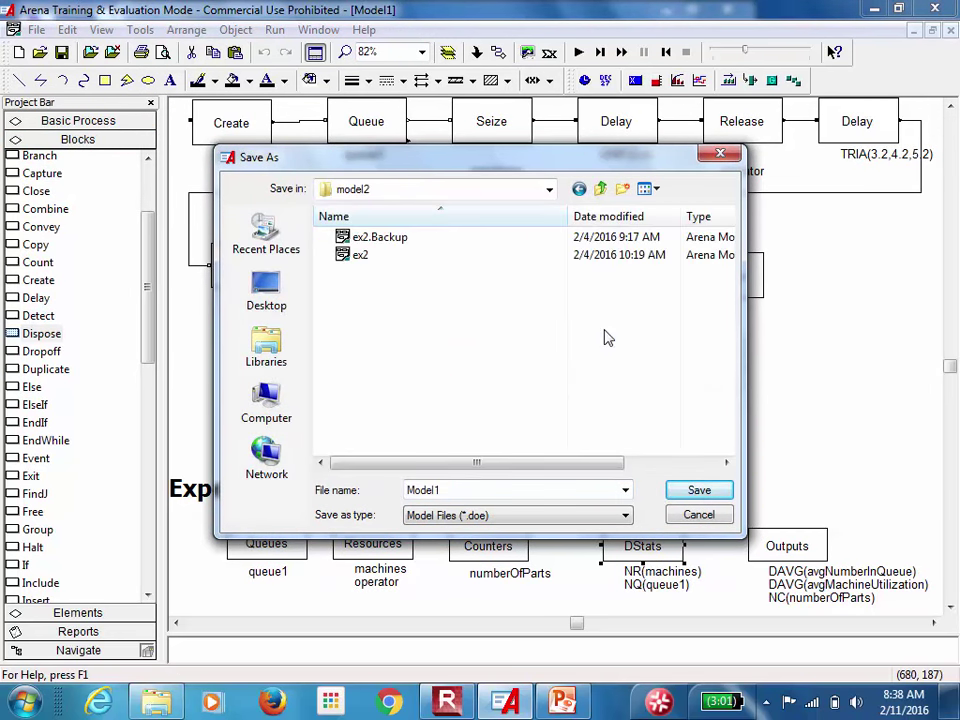
{"action": "double_click", "coordinate": [423, 489]}
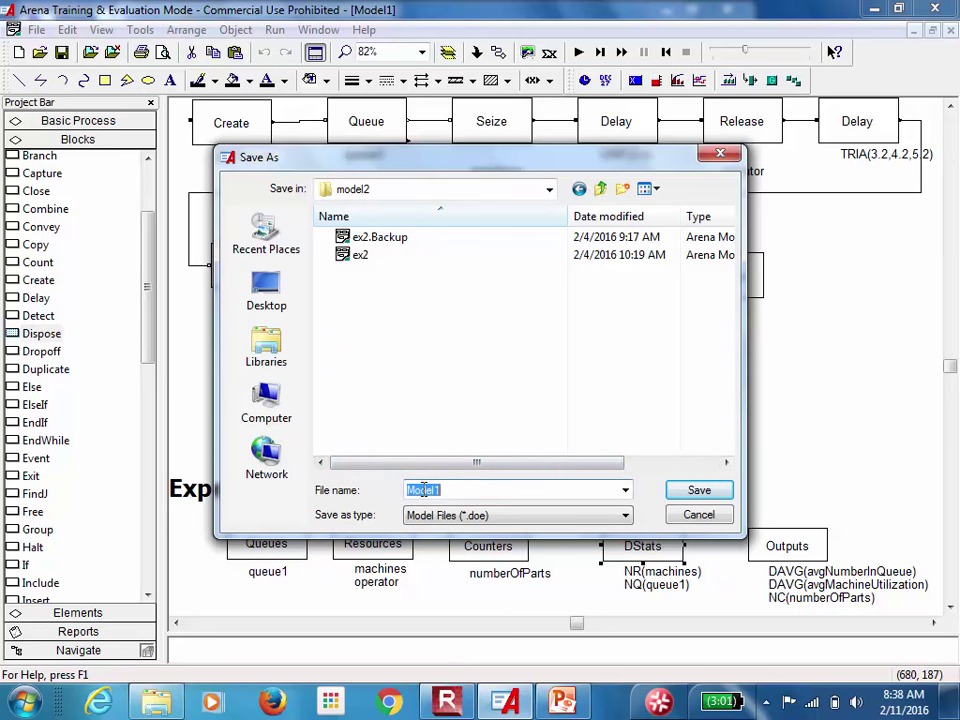
{"action": "type", "text": "ex3"}
{"action": "left_click", "coordinate": [701, 490]}
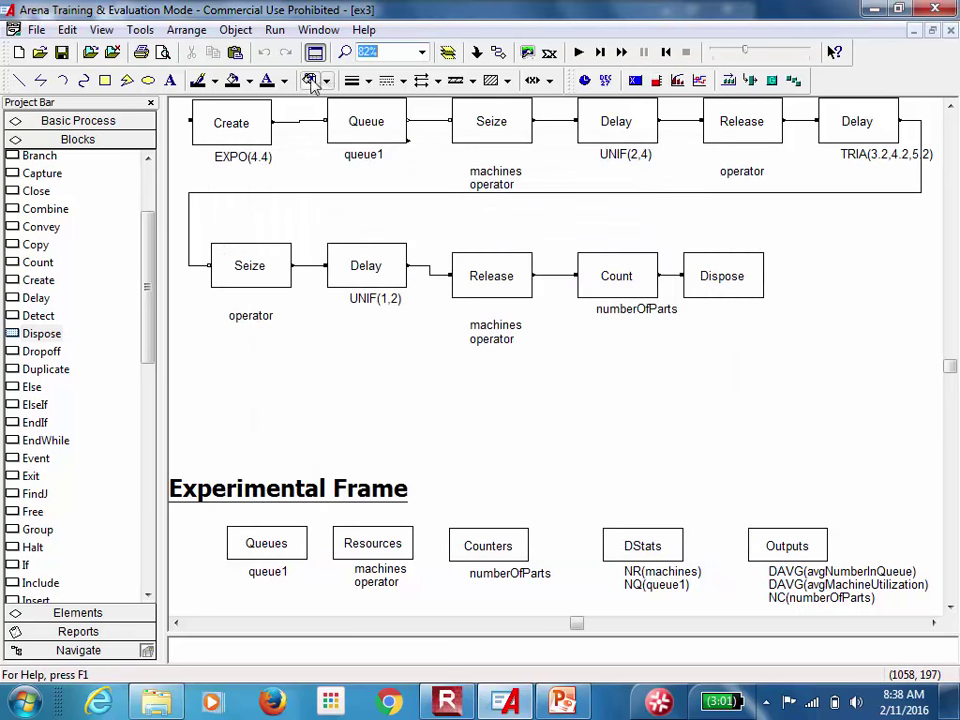
Check the saved model for errors and dismiss the check message
{"action": "left_click", "coordinate": [276, 29]}
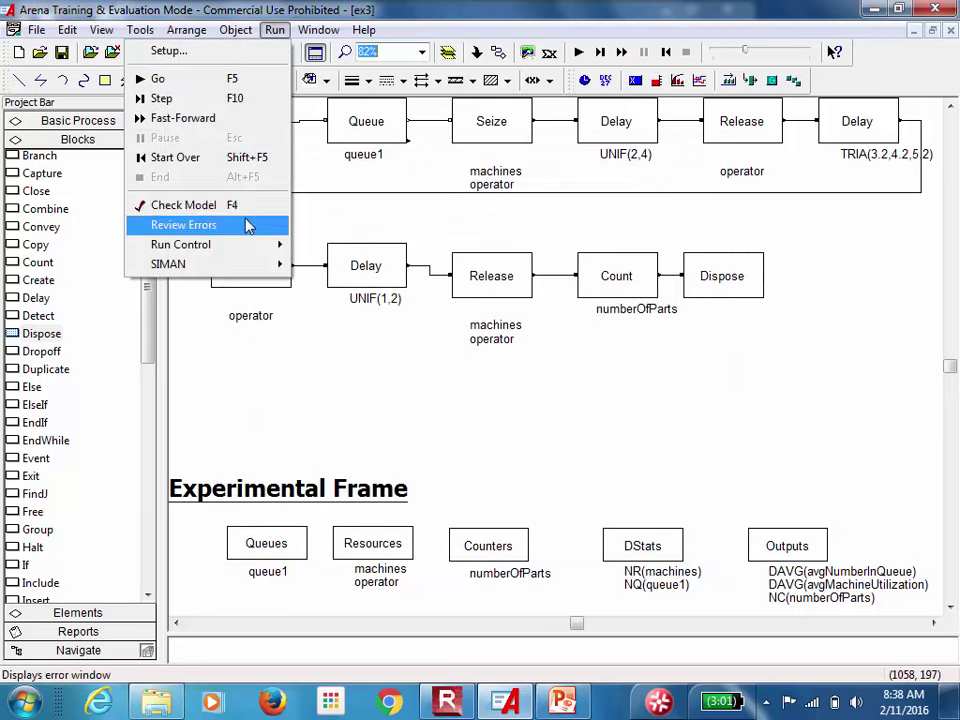
{"action": "left_click", "coordinate": [250, 206]}
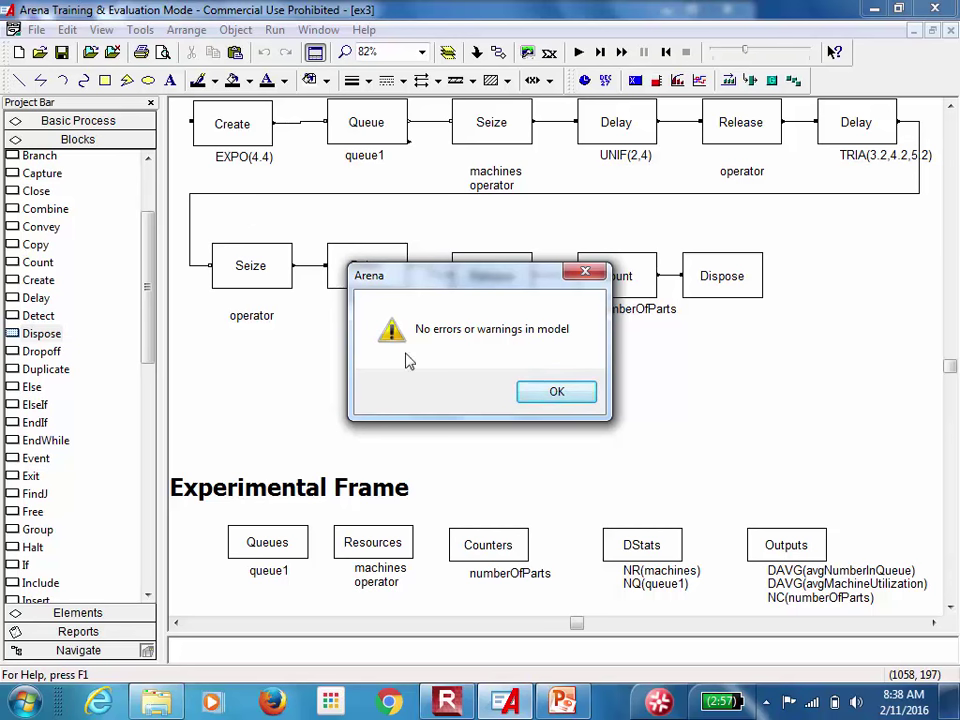
{"action": "left_click", "coordinate": [550, 393]}
{"action": "left_click", "coordinate": [563, 703]}
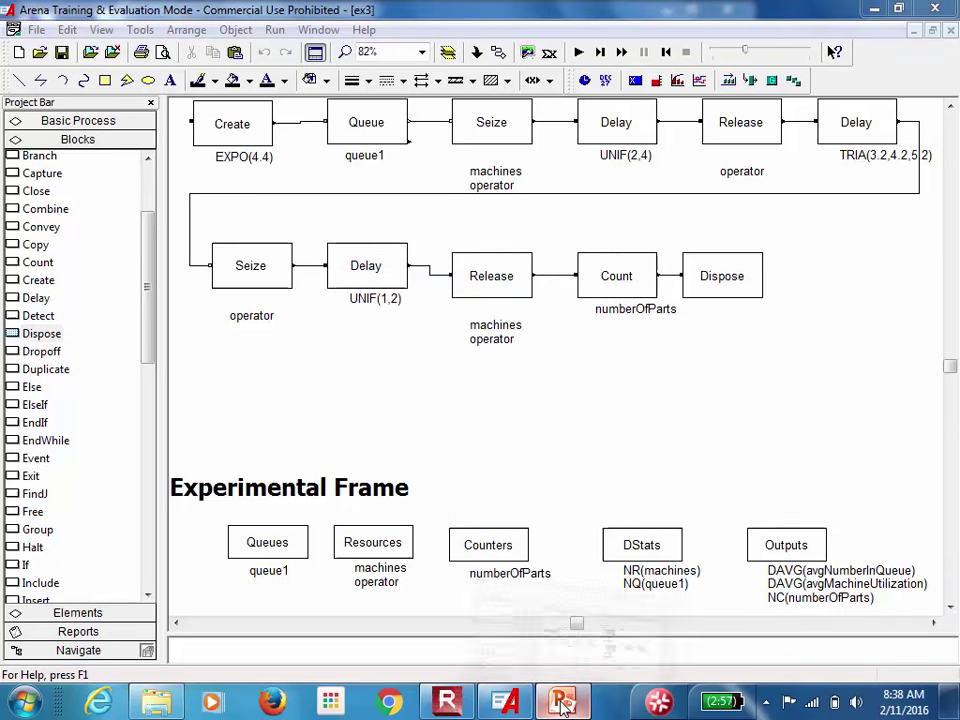
{"action": "left_click", "coordinate": [563, 703]}
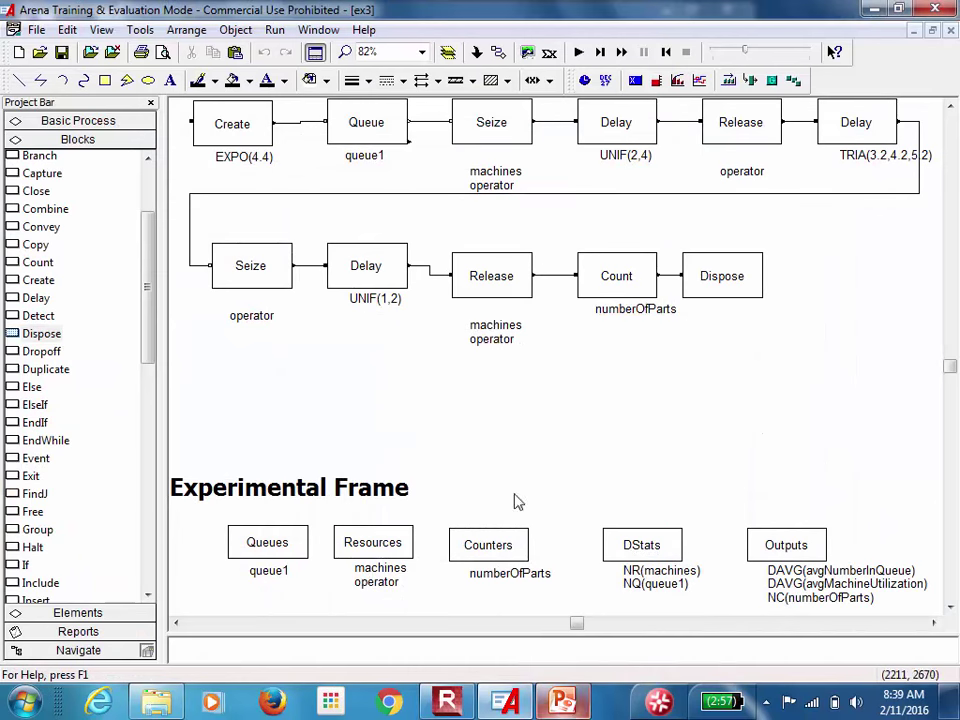
In the run setup, turn off statistics collection for Entities, Resources and Queues and apply the change
{"action": "left_click", "coordinate": [274, 29]}
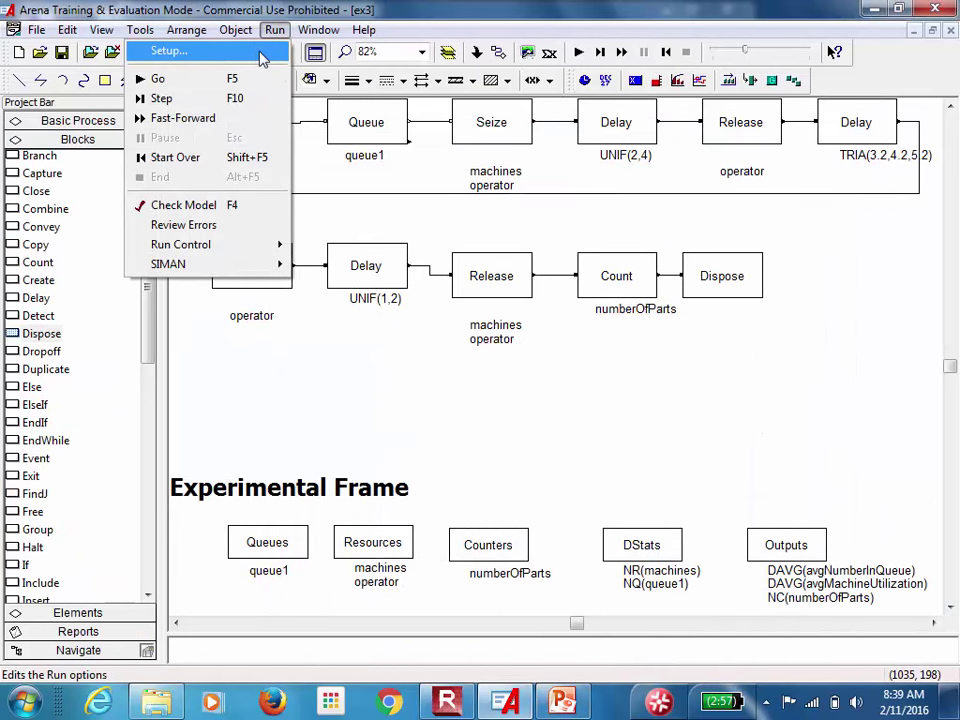
{"action": "left_click", "coordinate": [258, 56]}
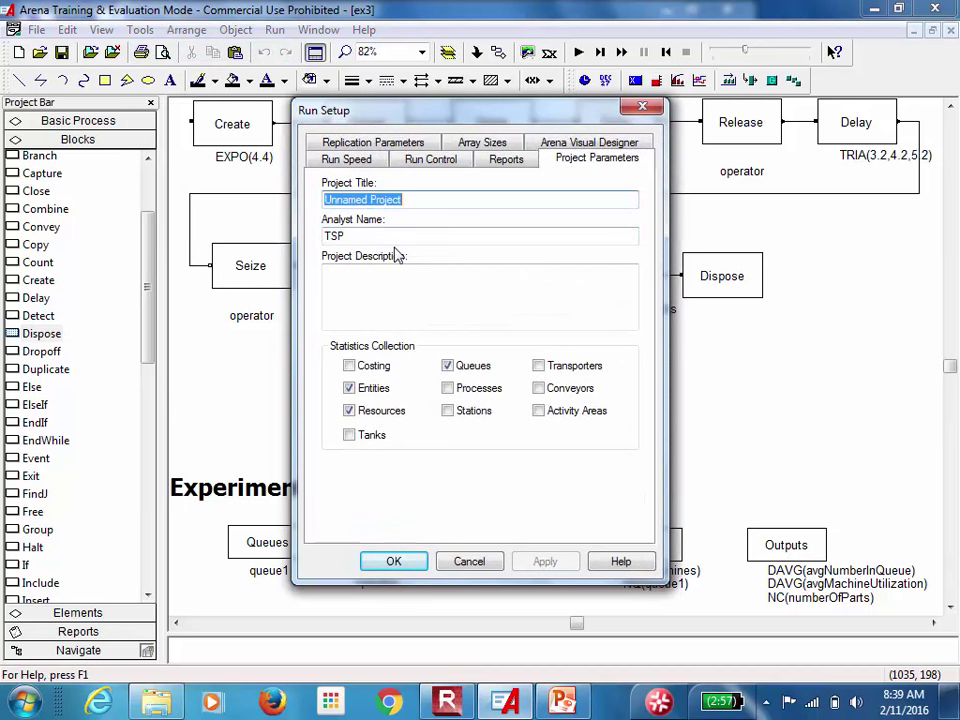
{"action": "left_click", "coordinate": [353, 390]}
{"action": "left_click", "coordinate": [349, 412]}
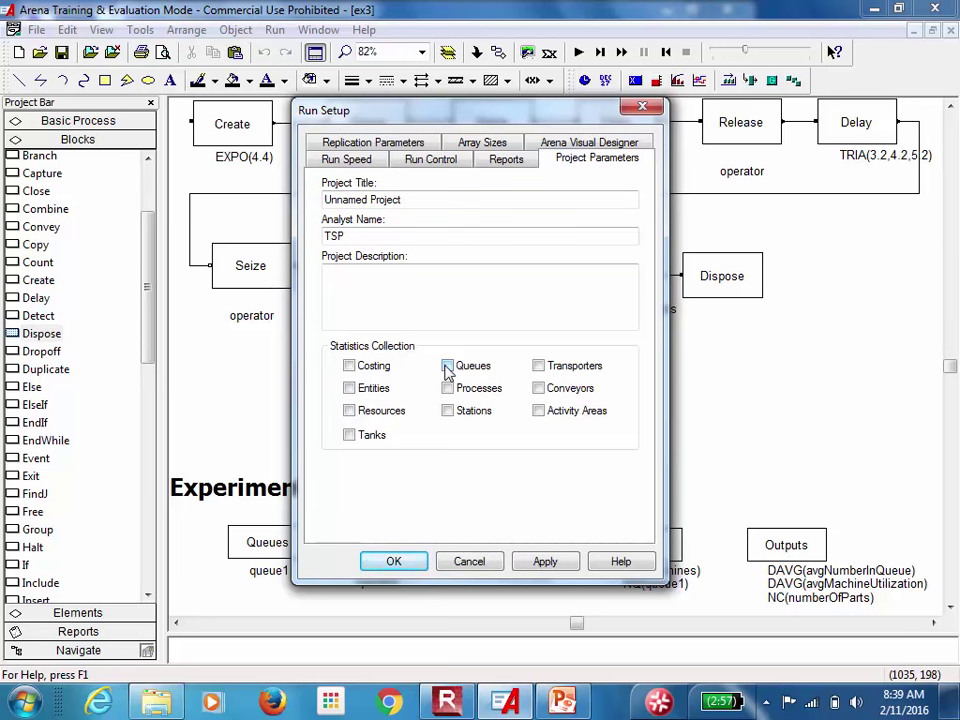
{"action": "left_click", "coordinate": [447, 367]}
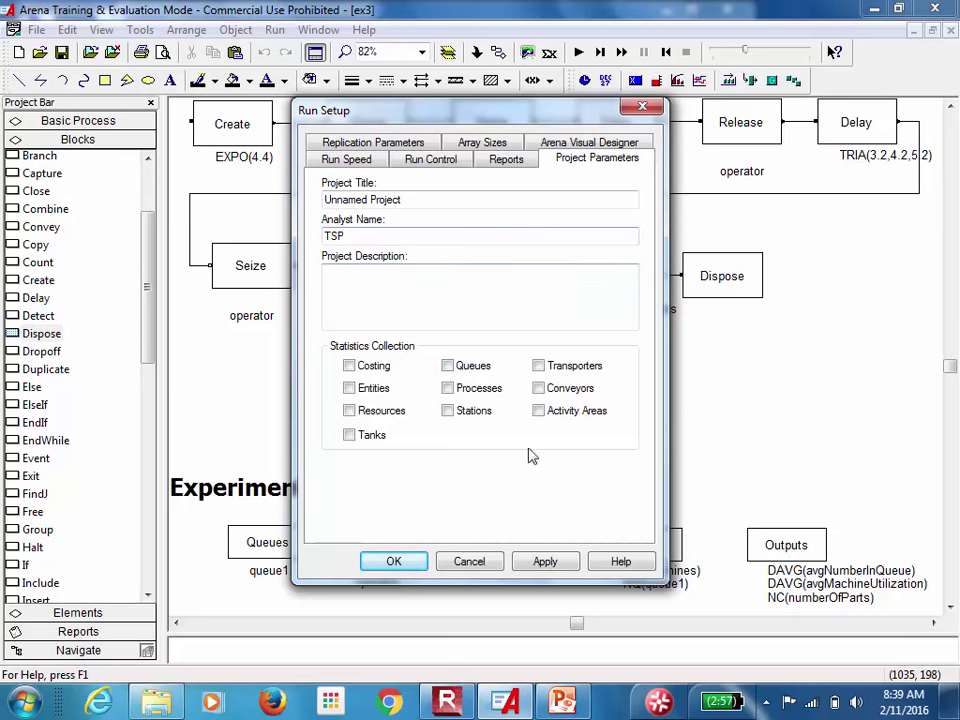
{"action": "left_click", "coordinate": [544, 565]}
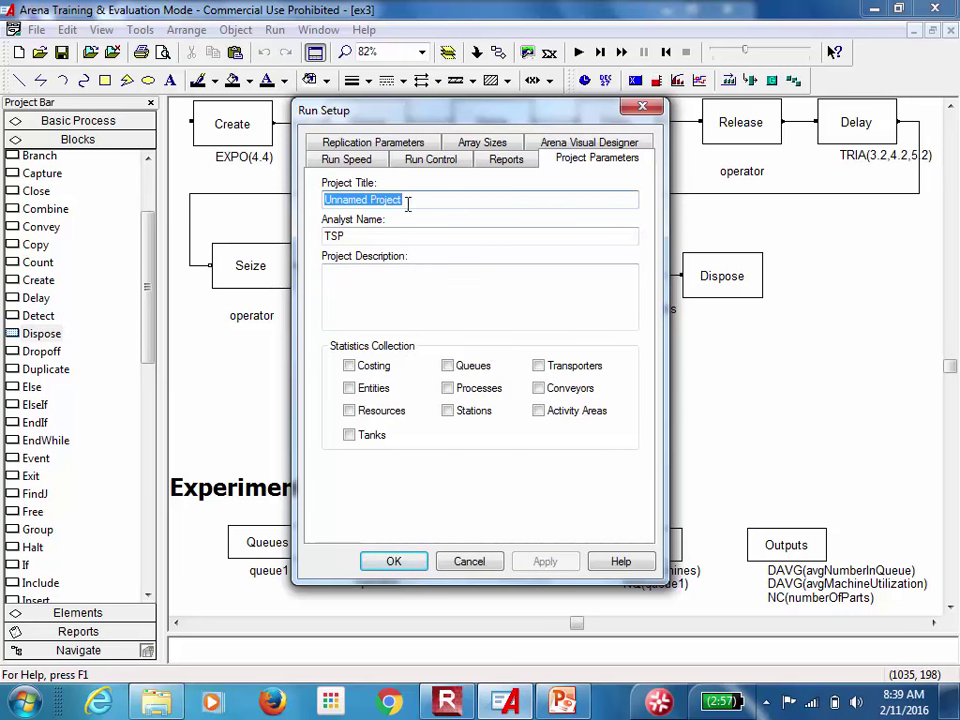
Set the default report of the run setup to SIMAN Summary Report(.out file)
{"action": "left_click", "coordinate": [505, 160]}
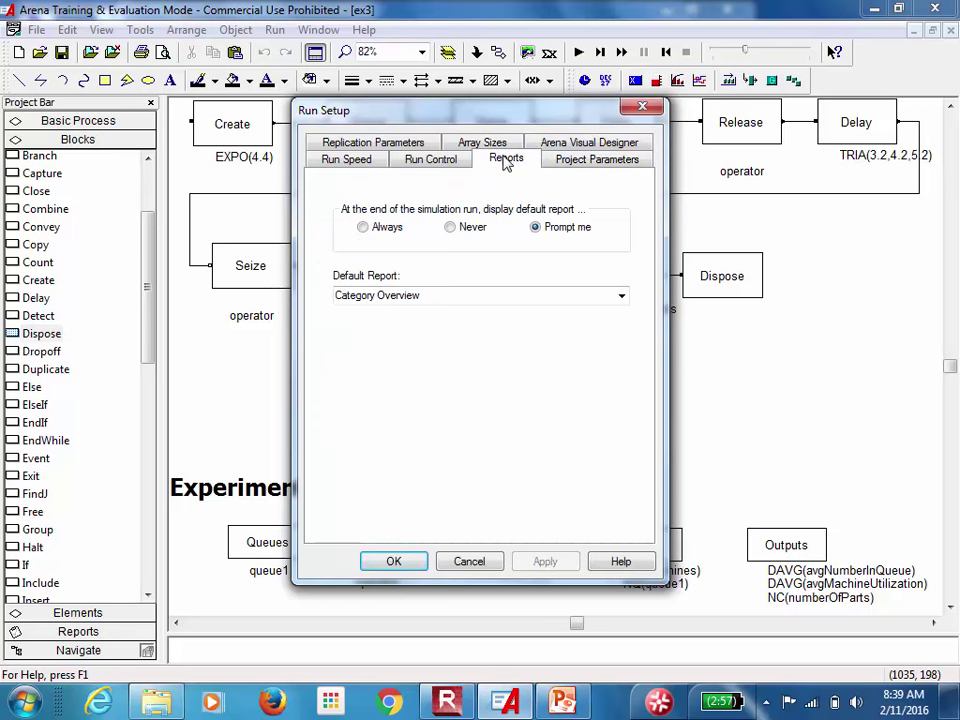
{"action": "left_click", "coordinate": [506, 298]}
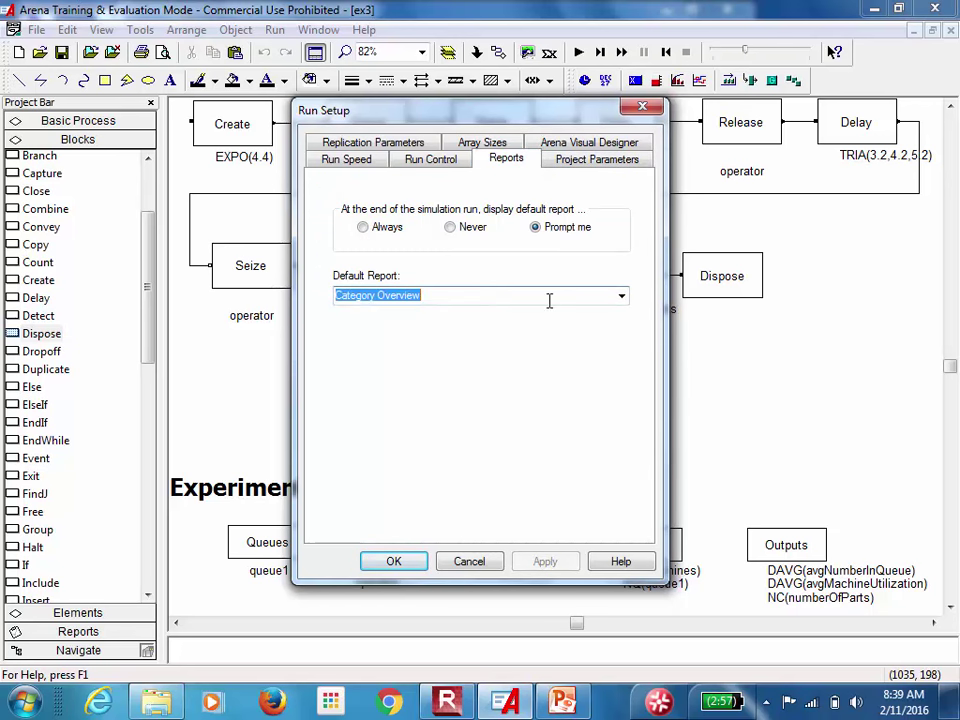
{"action": "left_click", "coordinate": [620, 298]}
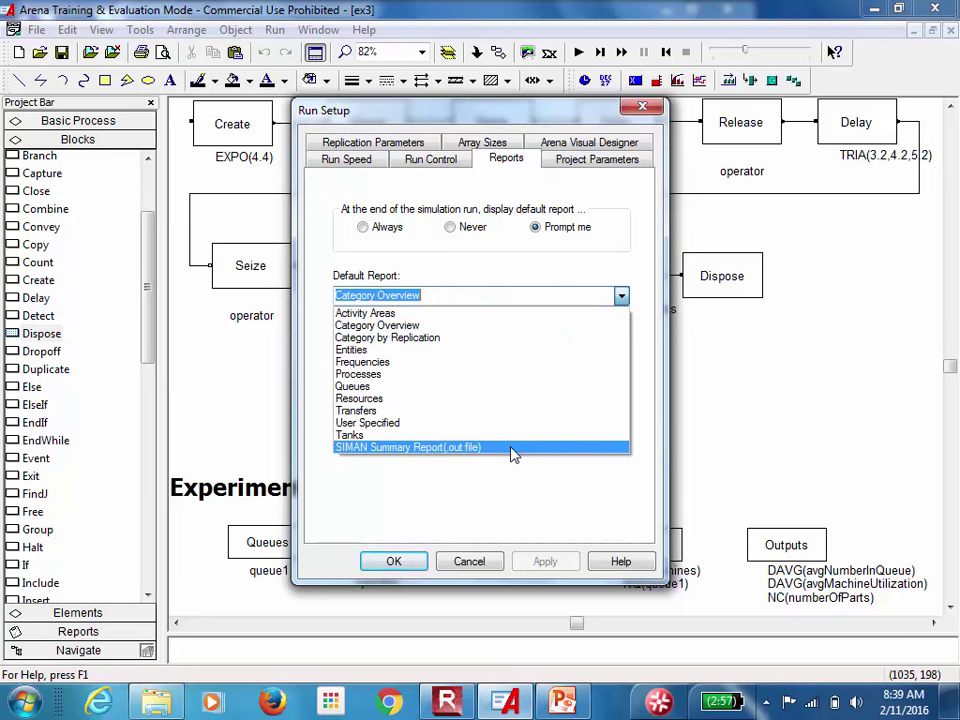
{"action": "left_click", "coordinate": [512, 448]}
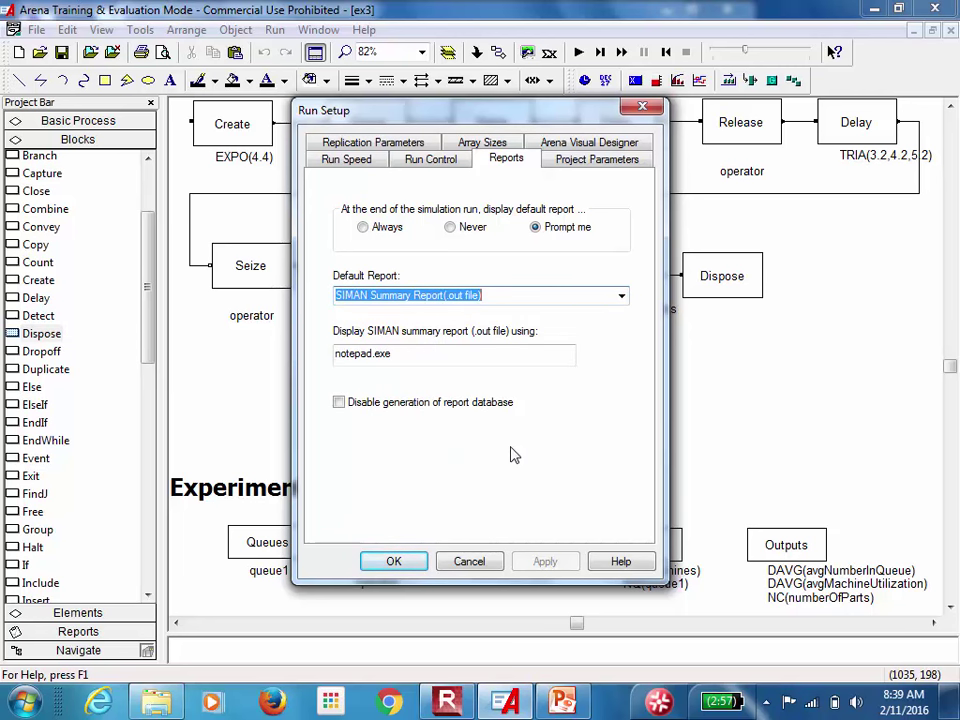
Set the number of replications to 10 and the replication length to 8 hours
{"action": "left_click", "coordinate": [398, 146]}
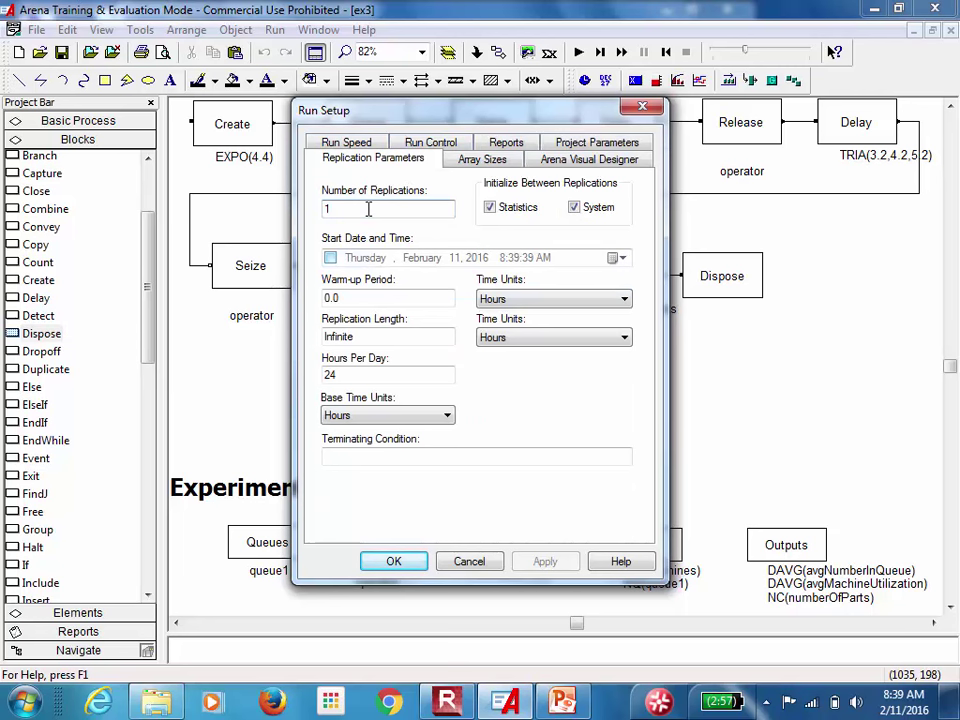
{"action": "left_click", "coordinate": [368, 209]}
{"action": "type", "text": "0"}
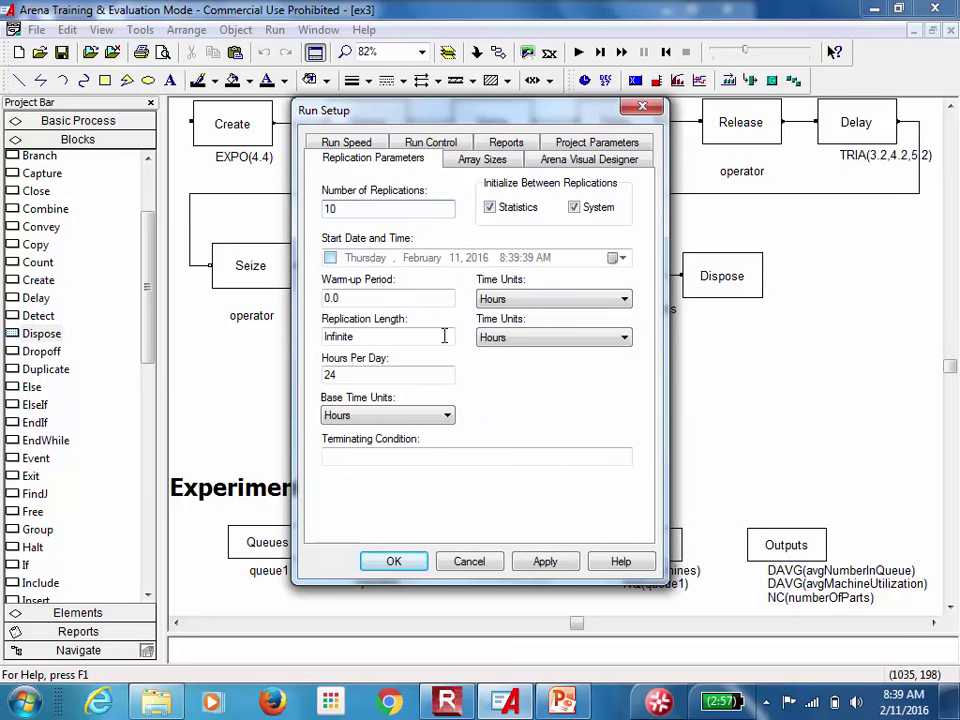
{"action": "key", "text": "alt+a"}
{"action": "double_click", "coordinate": [313, 340]}
{"action": "type", "text": "8"}
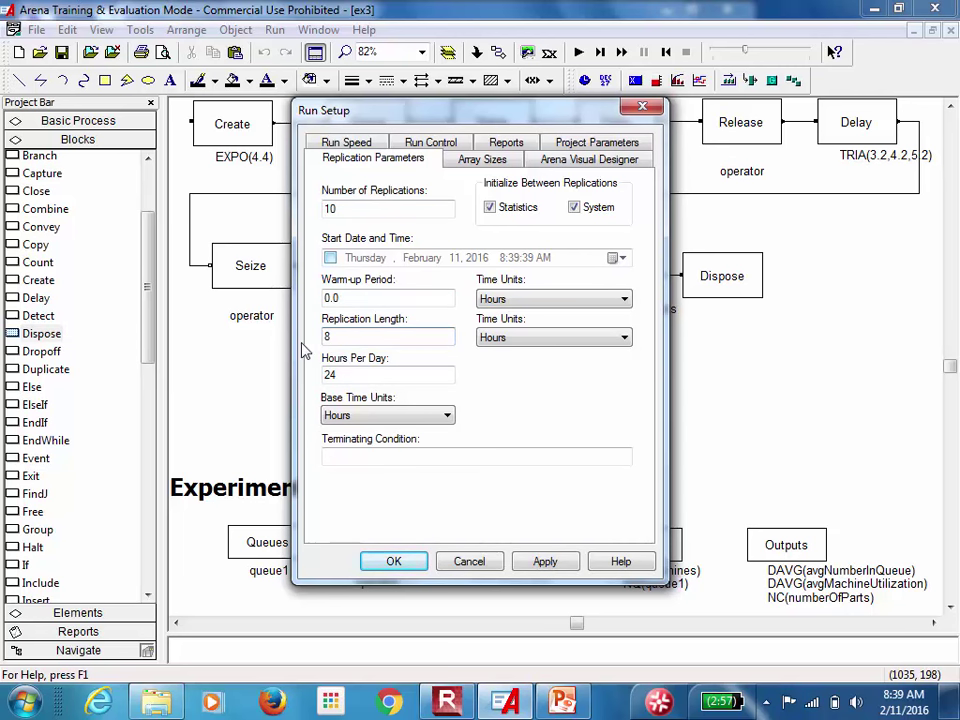
Set the base time units to Minutes, then apply and close the run setup
{"action": "left_click", "coordinate": [386, 420]}
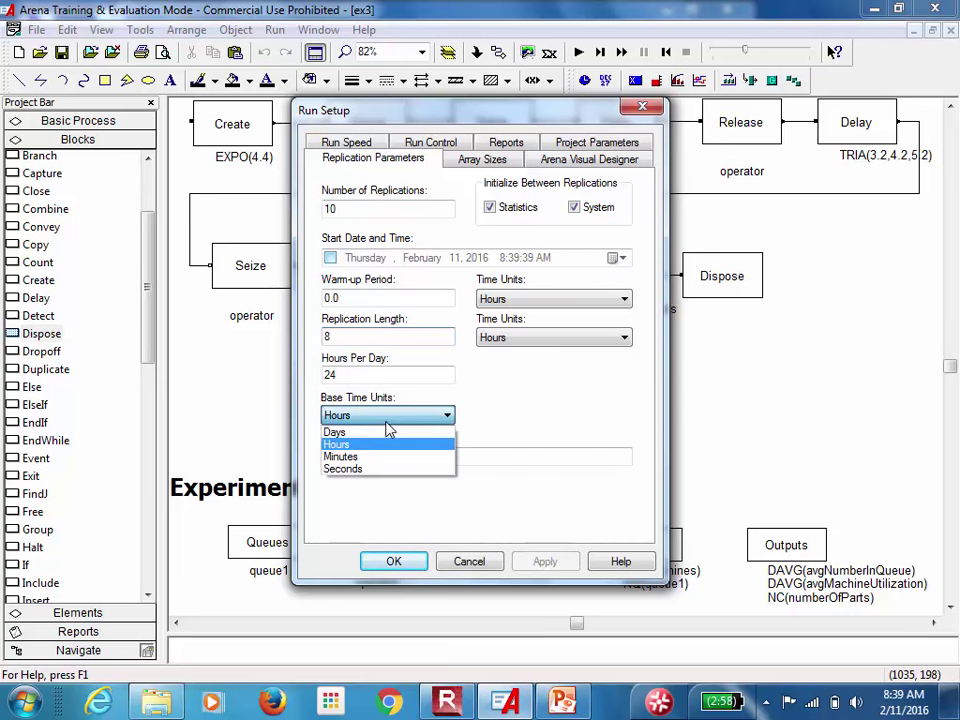
{"action": "left_click", "coordinate": [355, 454]}
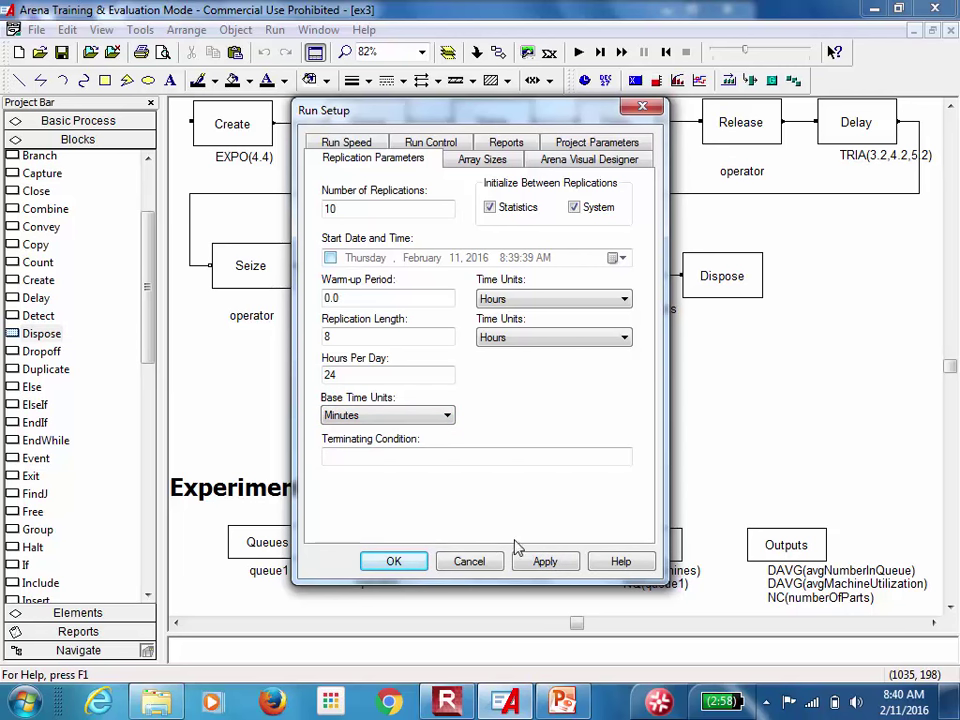
{"action": "left_click", "coordinate": [541, 566]}
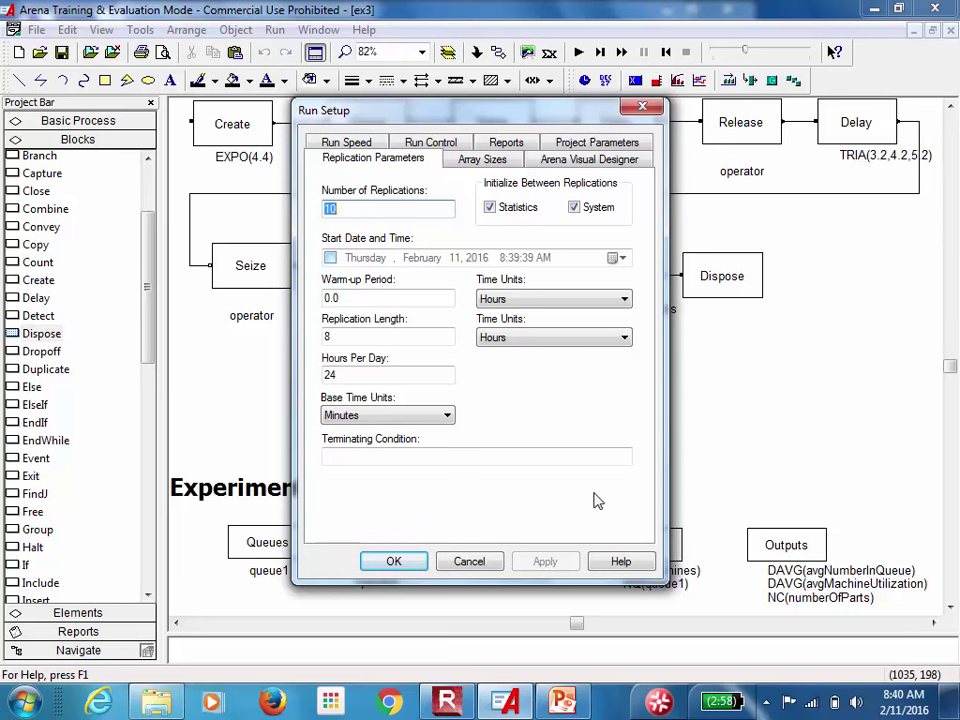
{"action": "left_click", "coordinate": [394, 562]}
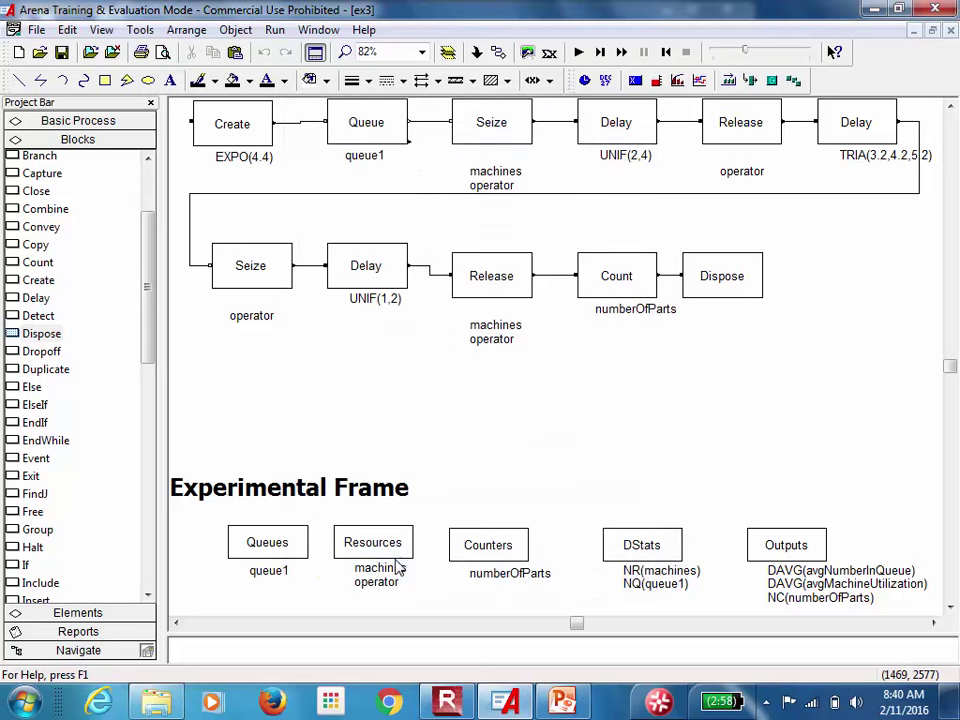
Run the simulation to completion and open its results report in a maximized window
{"action": "left_click", "coordinate": [578, 53]}
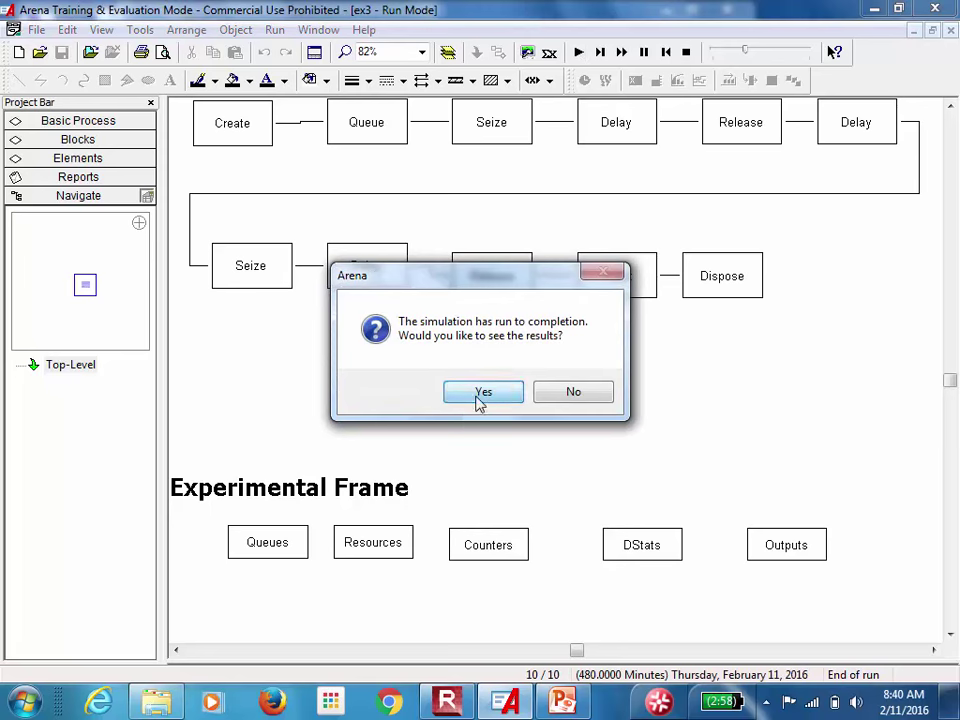
{"action": "left_click", "coordinate": [481, 393]}
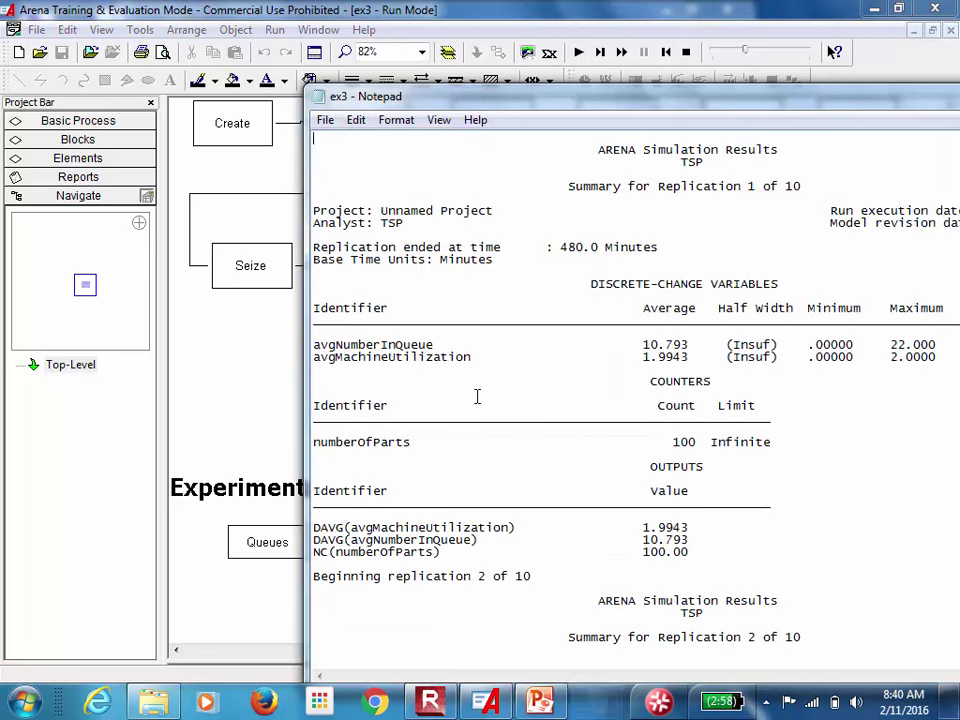
{"action": "double_click", "coordinate": [650, 97]}
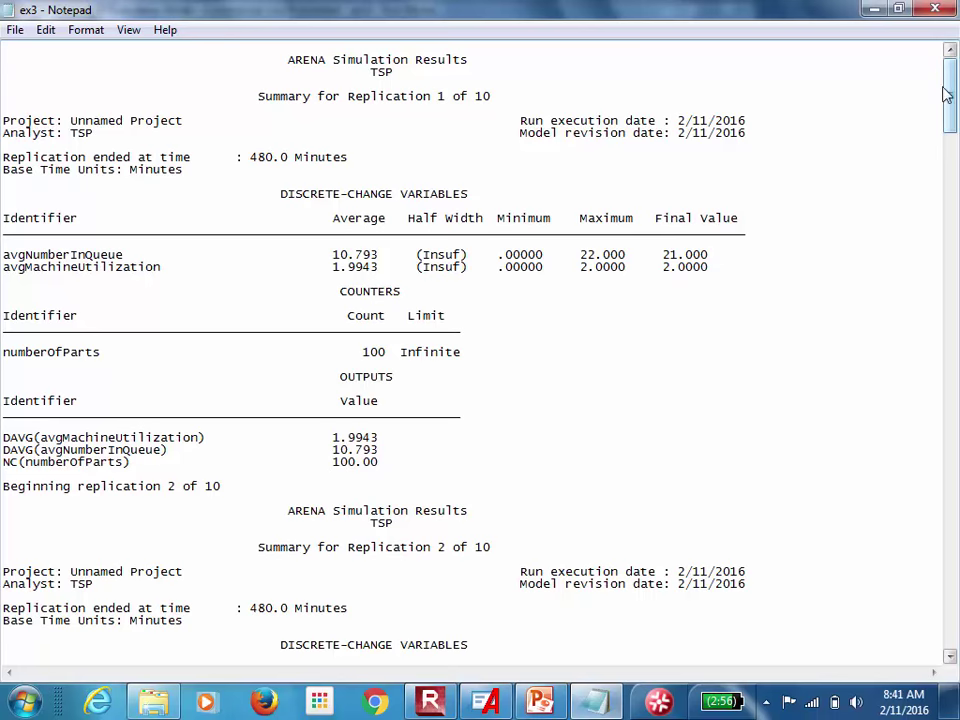
Examine the output summary for 10 replications at the report's end, highlight the average machine utilization, and close the report
{"action": "left_click_drag", "start_coordinate": [946, 93], "coordinate": [889, 689]}
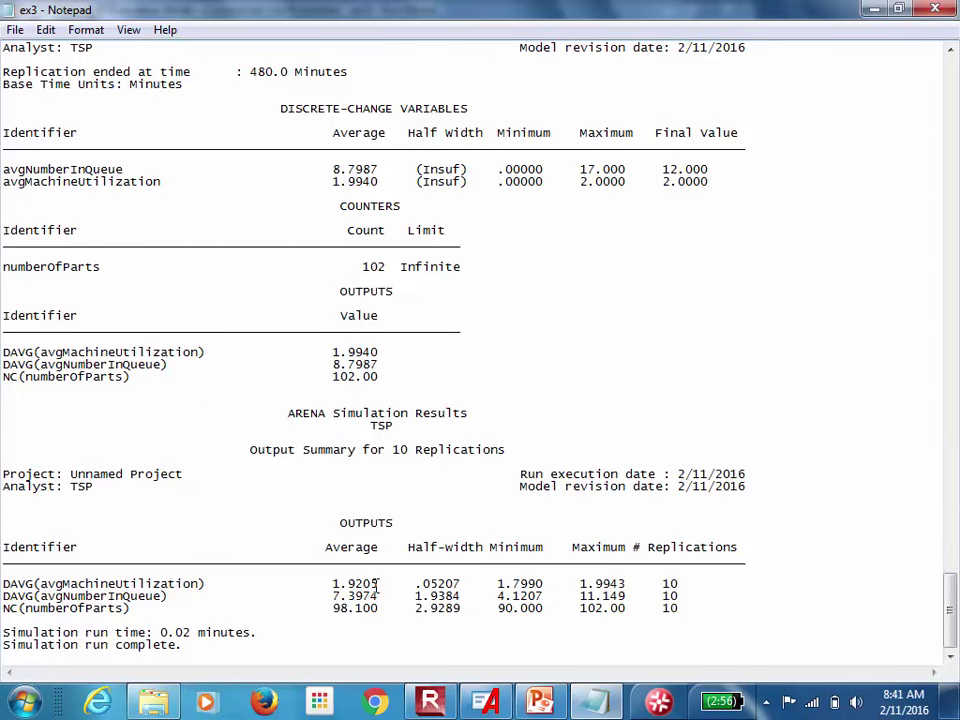
{"action": "left_click_drag", "start_coordinate": [379, 584], "coordinate": [3, 590]}
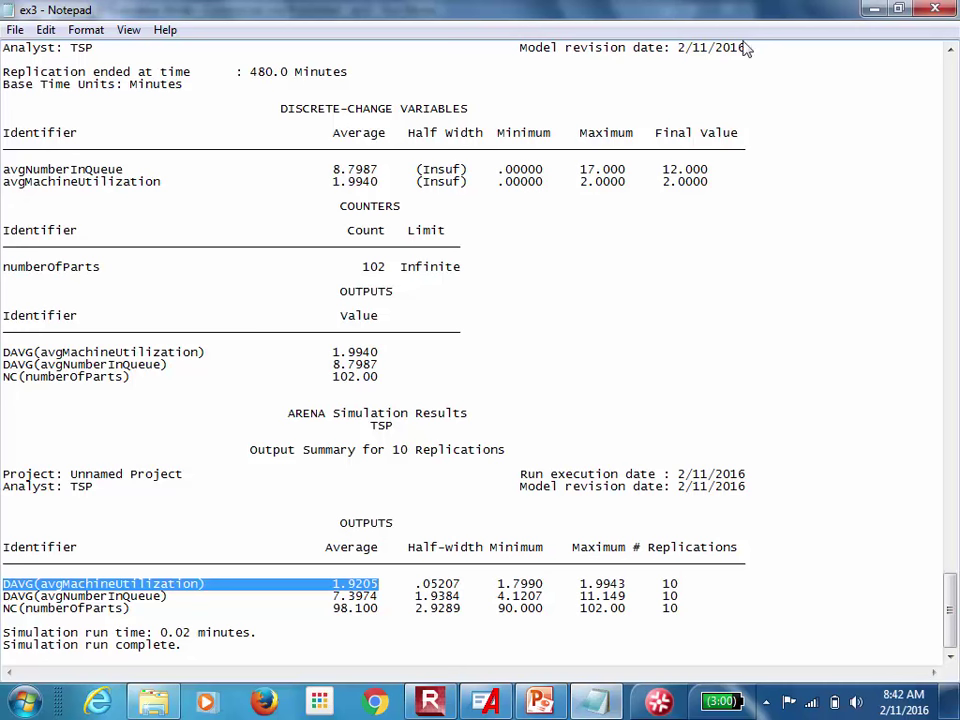
{"action": "key", "text": "alt+F4"}
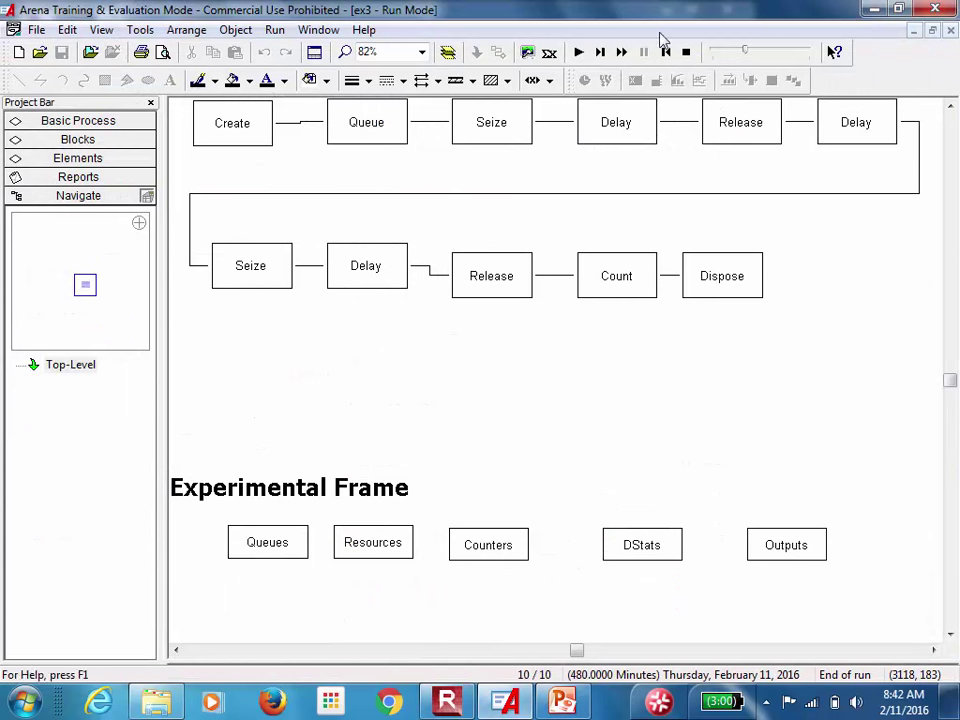
End the run session and change the avgMachineUtilization expression in the DStats element to NR(machines)/2
{"action": "left_click", "coordinate": [686, 51]}
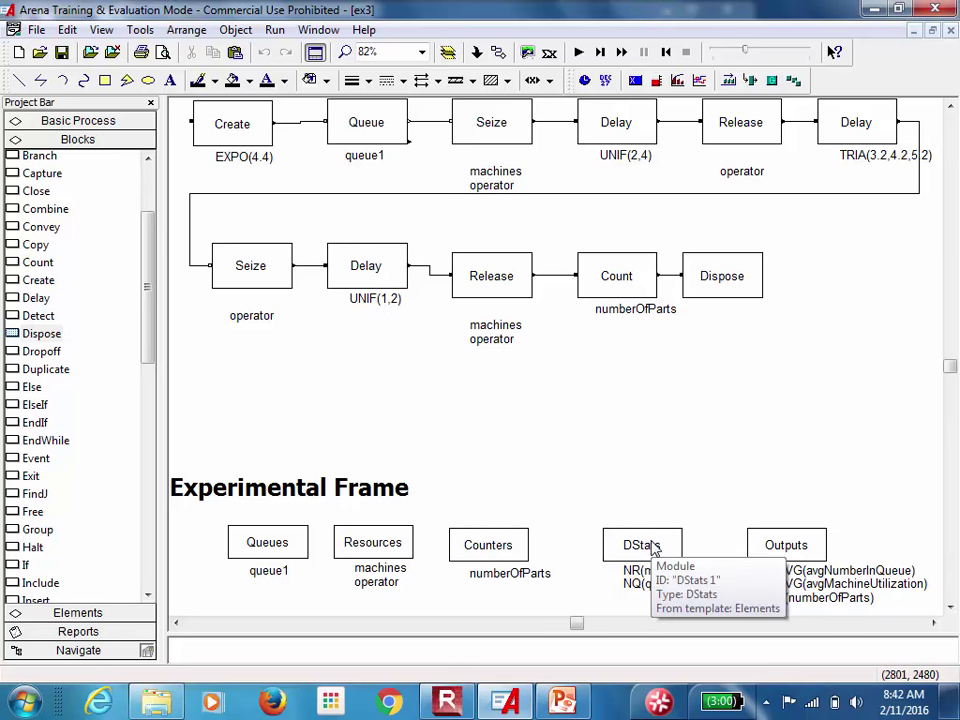
{"action": "double_click", "coordinate": [652, 546]}
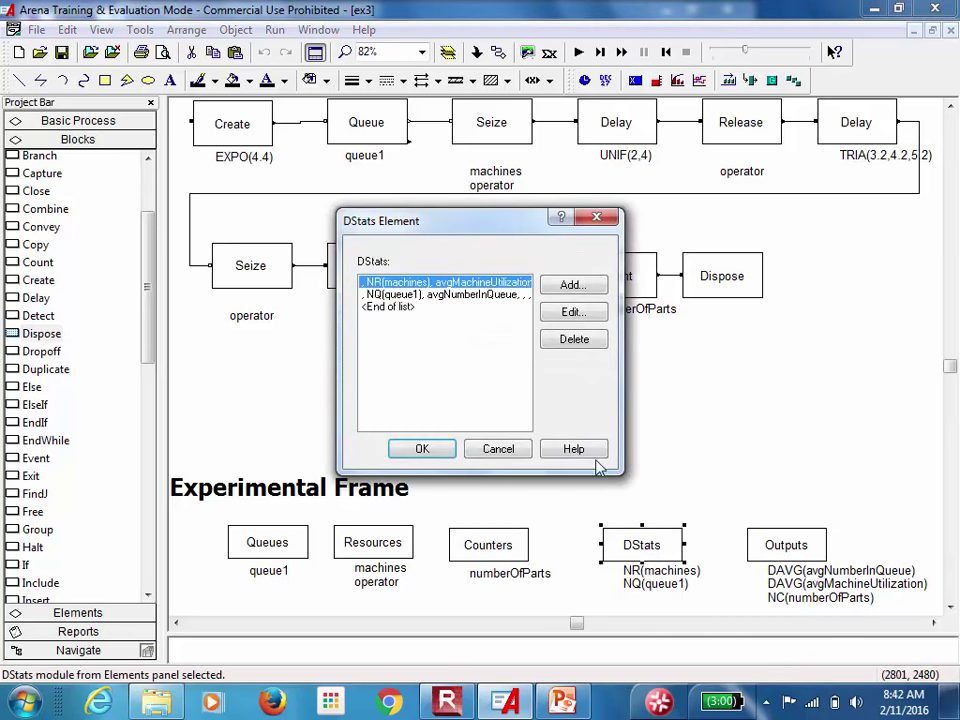
{"action": "left_click", "coordinate": [585, 313]}
{"action": "left_click", "coordinate": [518, 264]}
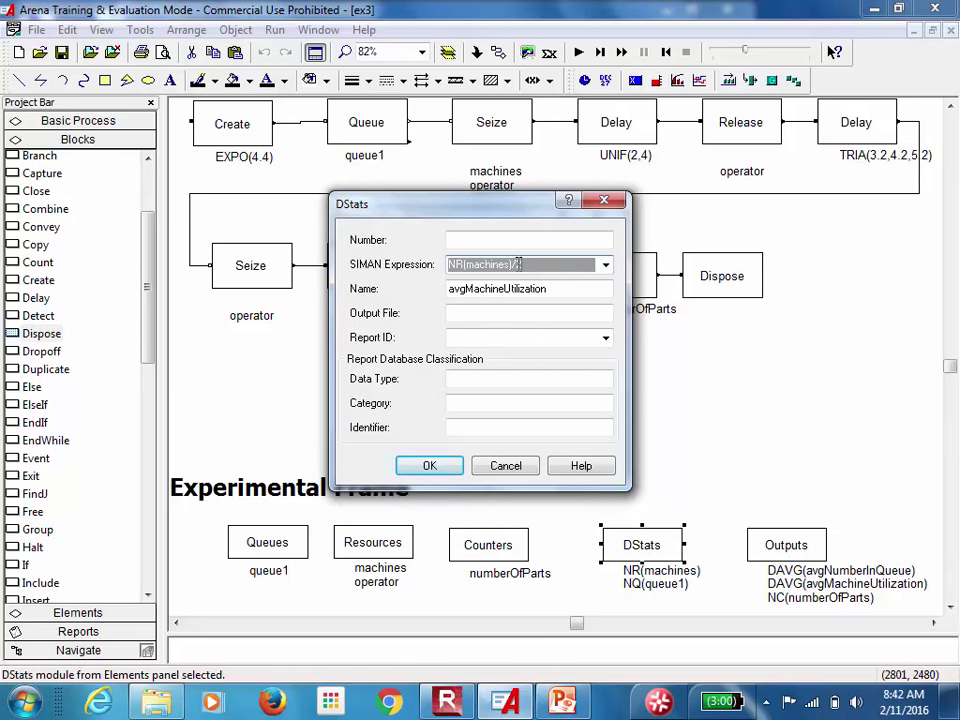
{"action": "type", "text": "2"}
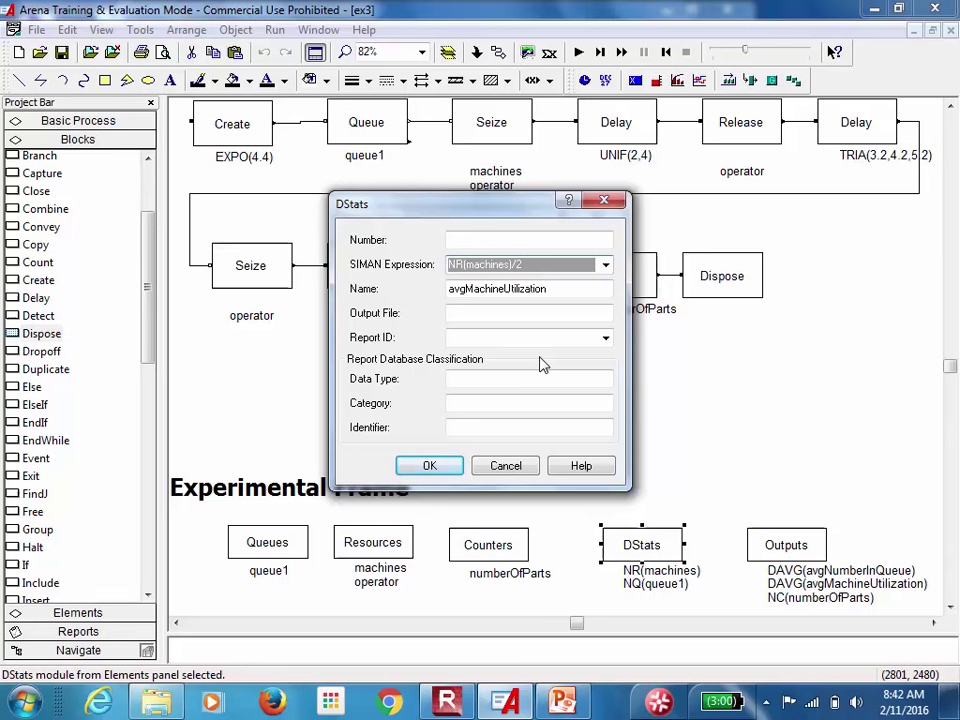
{"action": "left_click", "coordinate": [428, 467]}
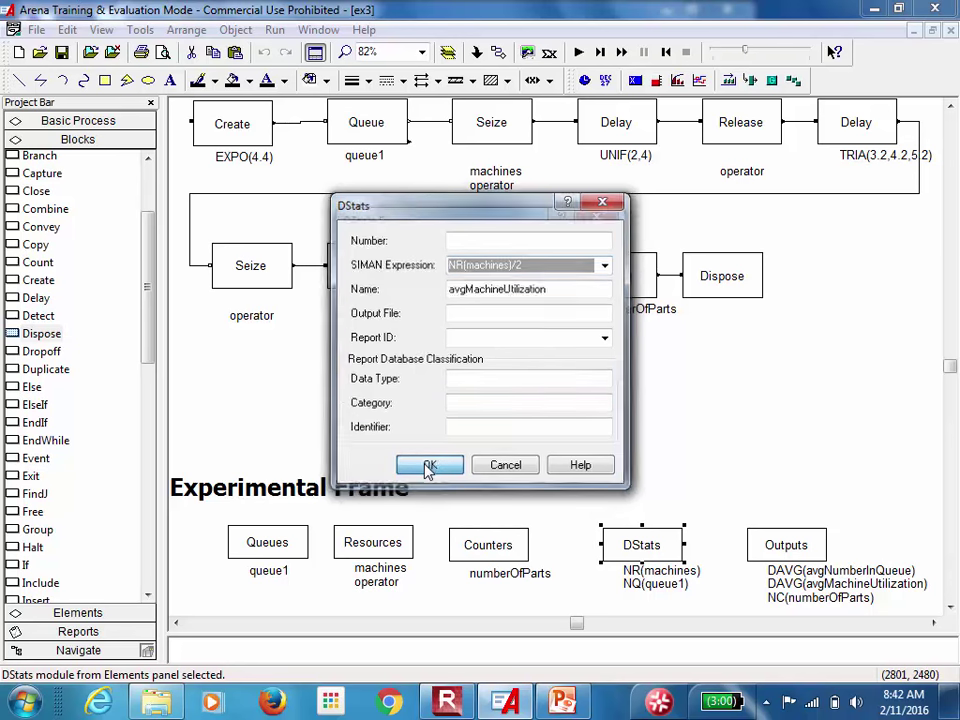
{"action": "left_click", "coordinate": [421, 449]}
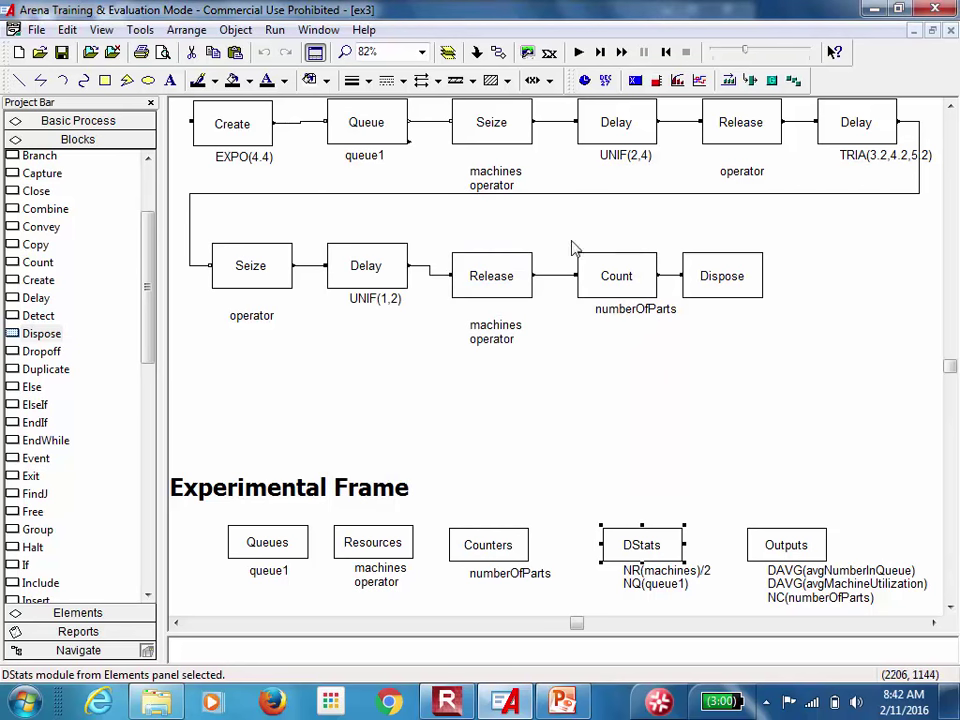
Rerun the simulation to completion and view the output summary at the end of its results report in a maximized window
{"action": "left_click", "coordinate": [578, 52]}
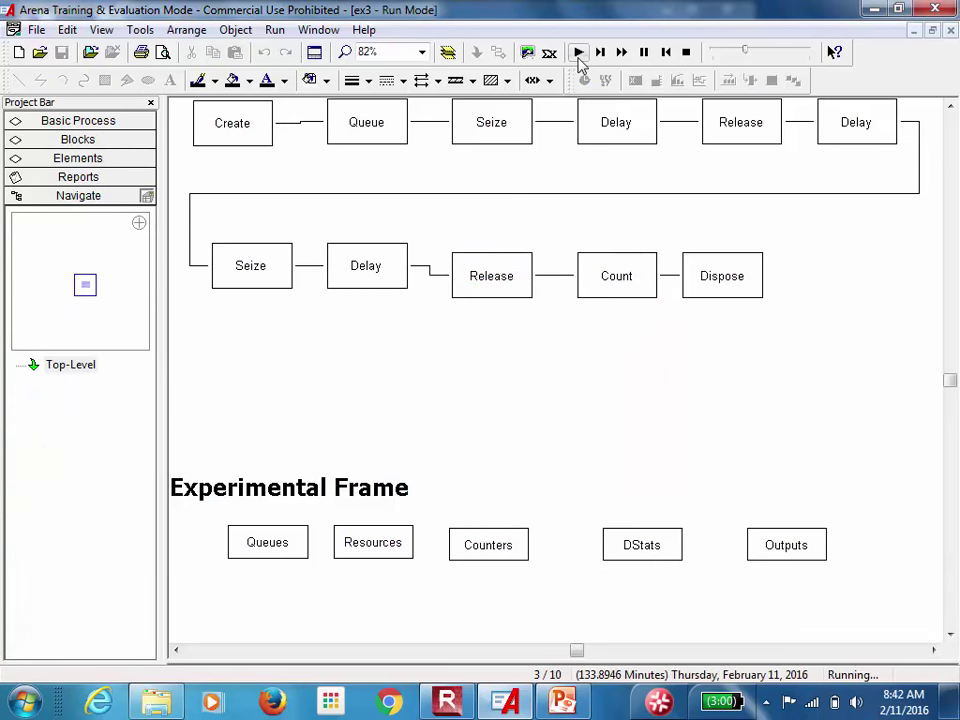
{"action": "left_click", "coordinate": [488, 392]}
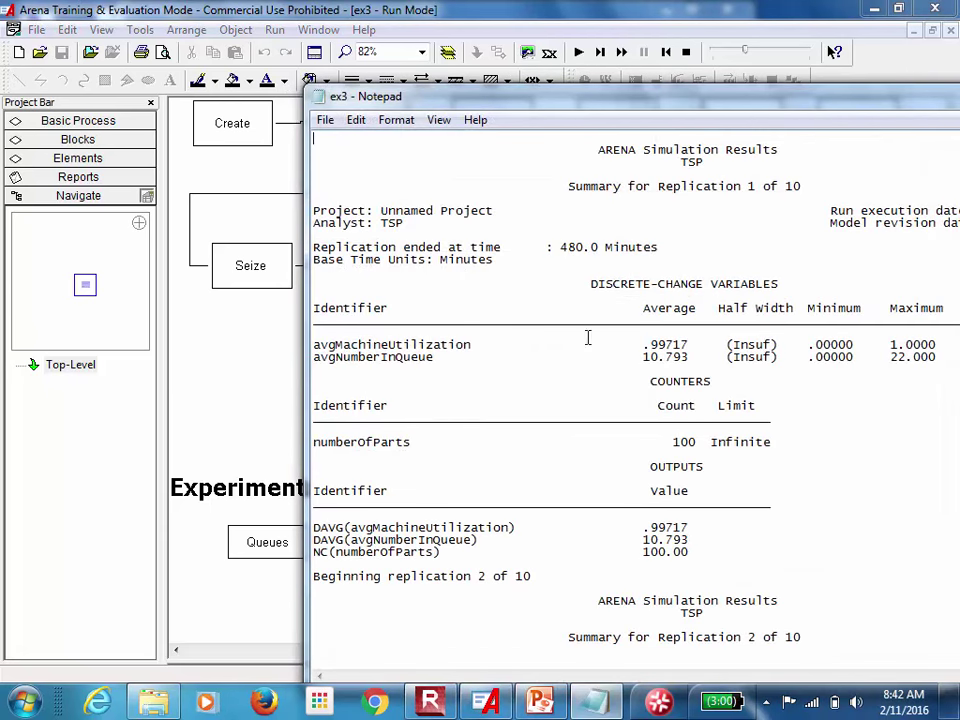
{"action": "left_click_drag", "start_coordinate": [855, 98], "coordinate": [691, 67]}
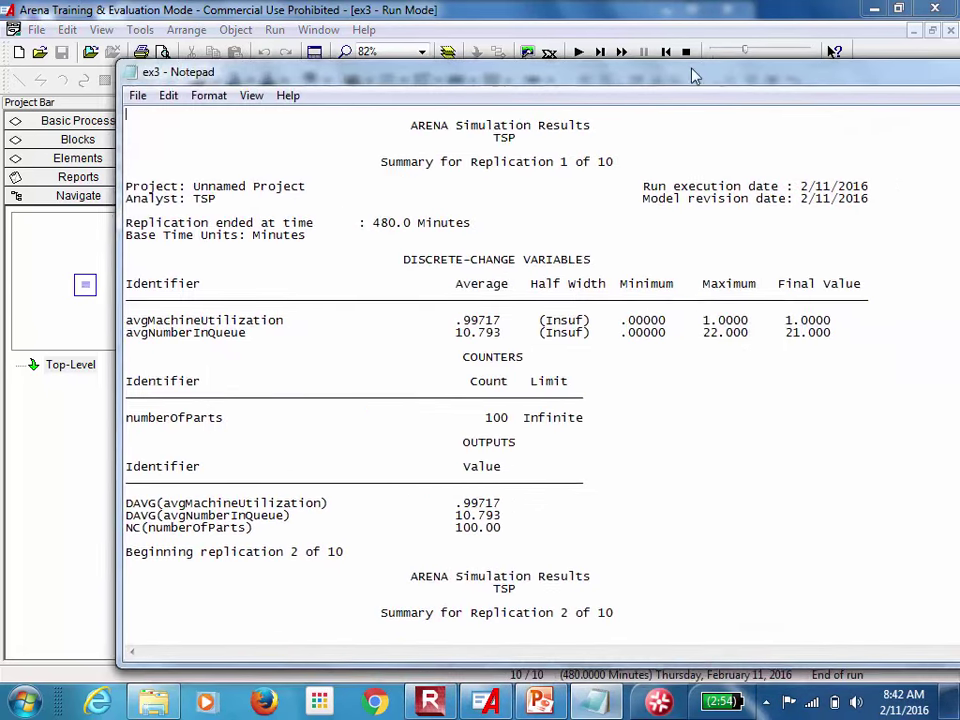
{"action": "double_click", "coordinate": [691, 70]}
{"action": "left_click_drag", "start_coordinate": [946, 100], "coordinate": [945, 636]}
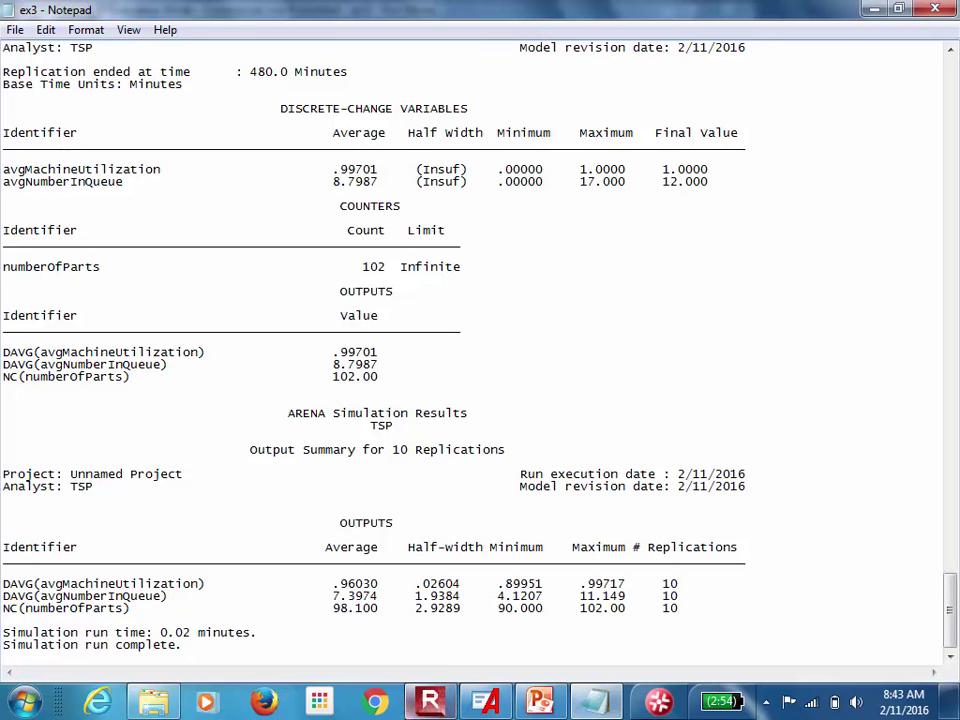
{"action": "left_click", "coordinate": [430, 702]}
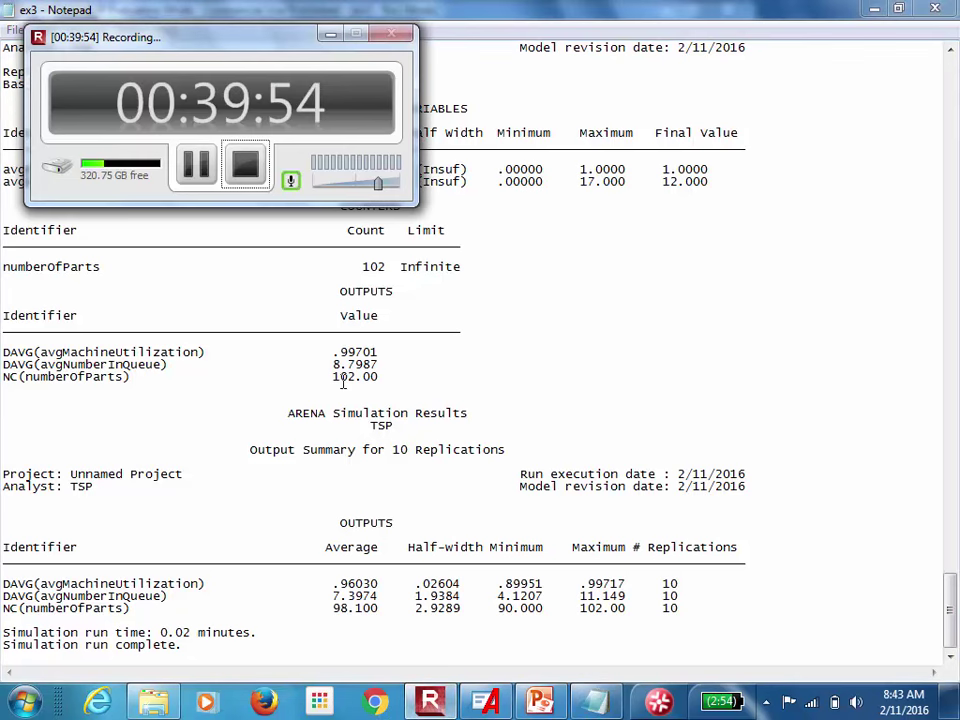